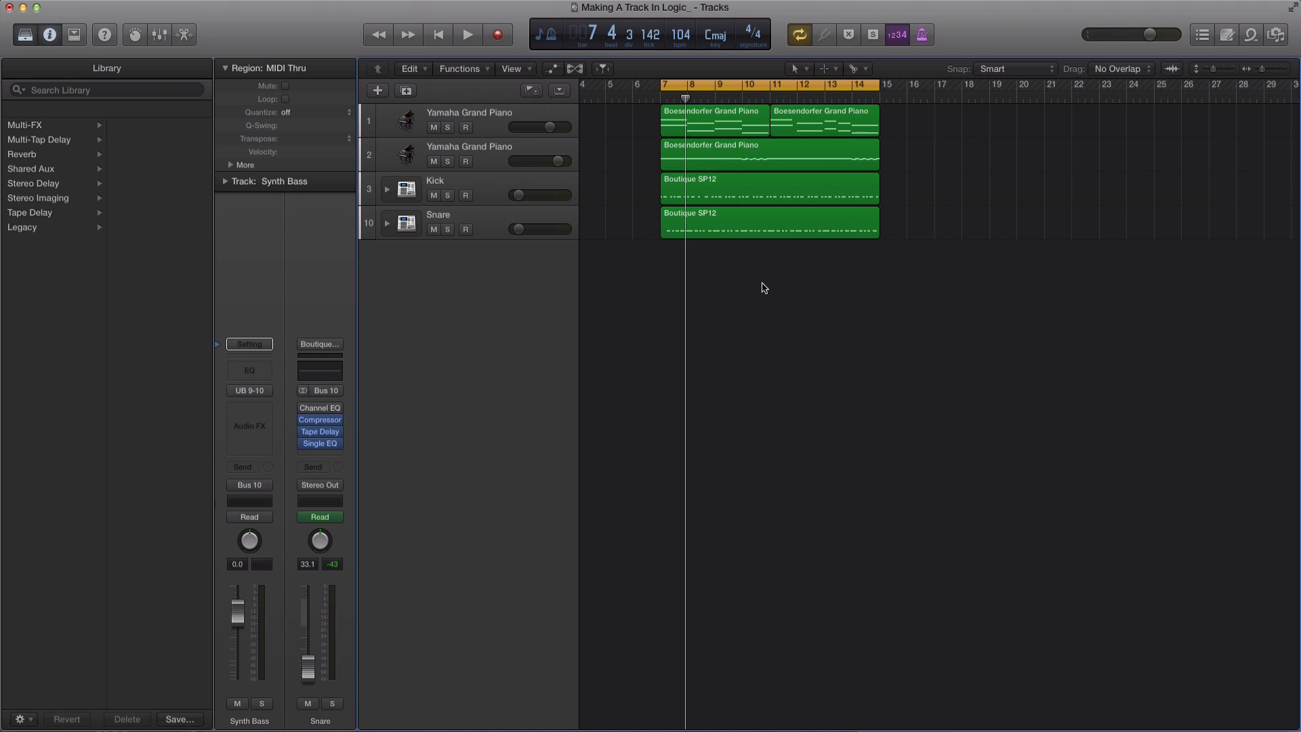
Extend the cycle range to bar 23 and copy all piano, Kick and Snare regions to bar 15 without their automation data.
drag(876, 86, 1097, 94)
drag(918, 295, 701, 132)
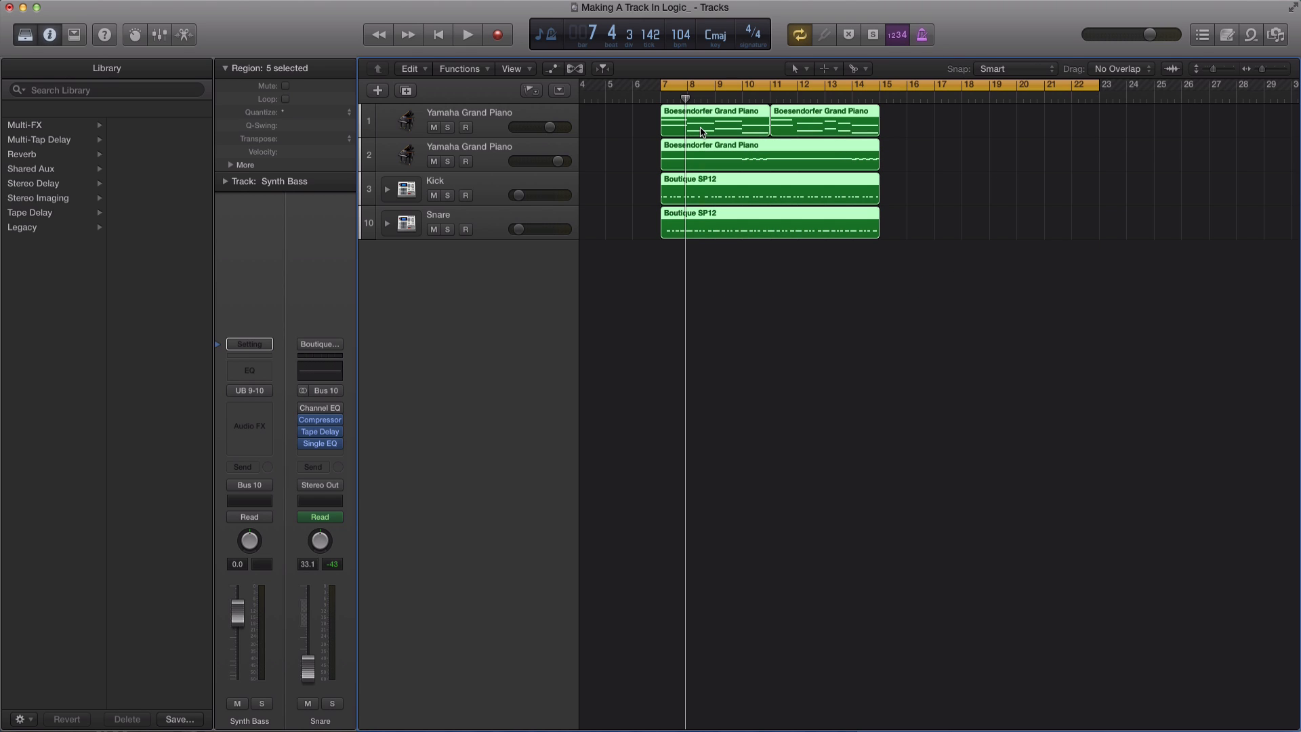
drag(701, 132, 922, 112)
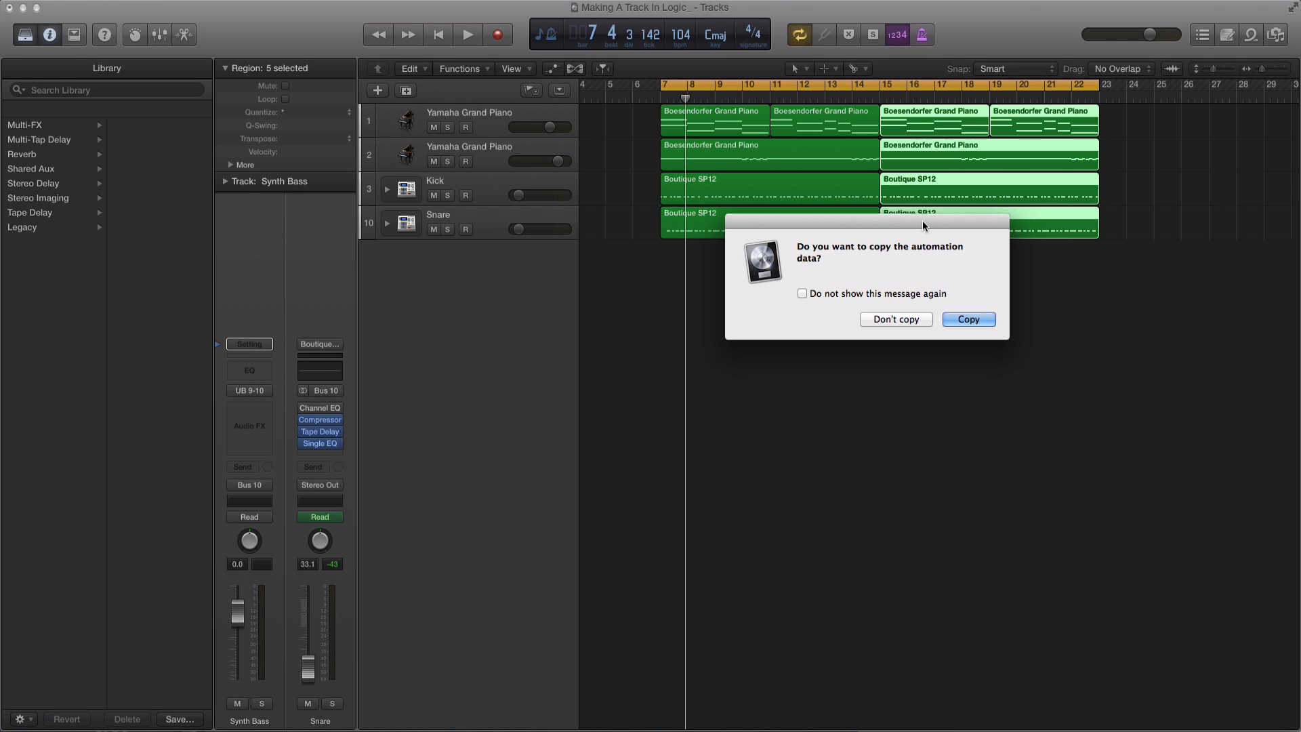
click(890, 318)
click(973, 262)
Delete the copied Kick and Snare regions spanning bars 15 to 23.
drag(1149, 235, 1008, 202)
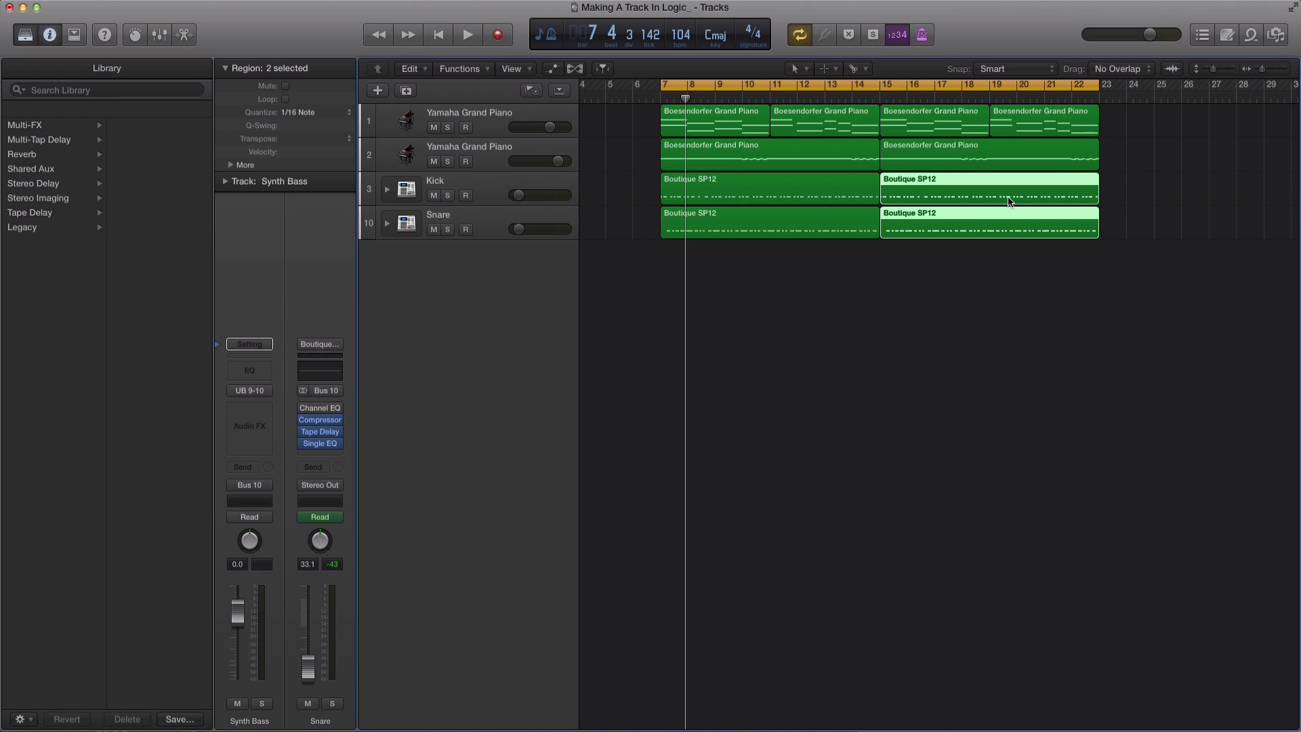
key(Delete)
key(Return)
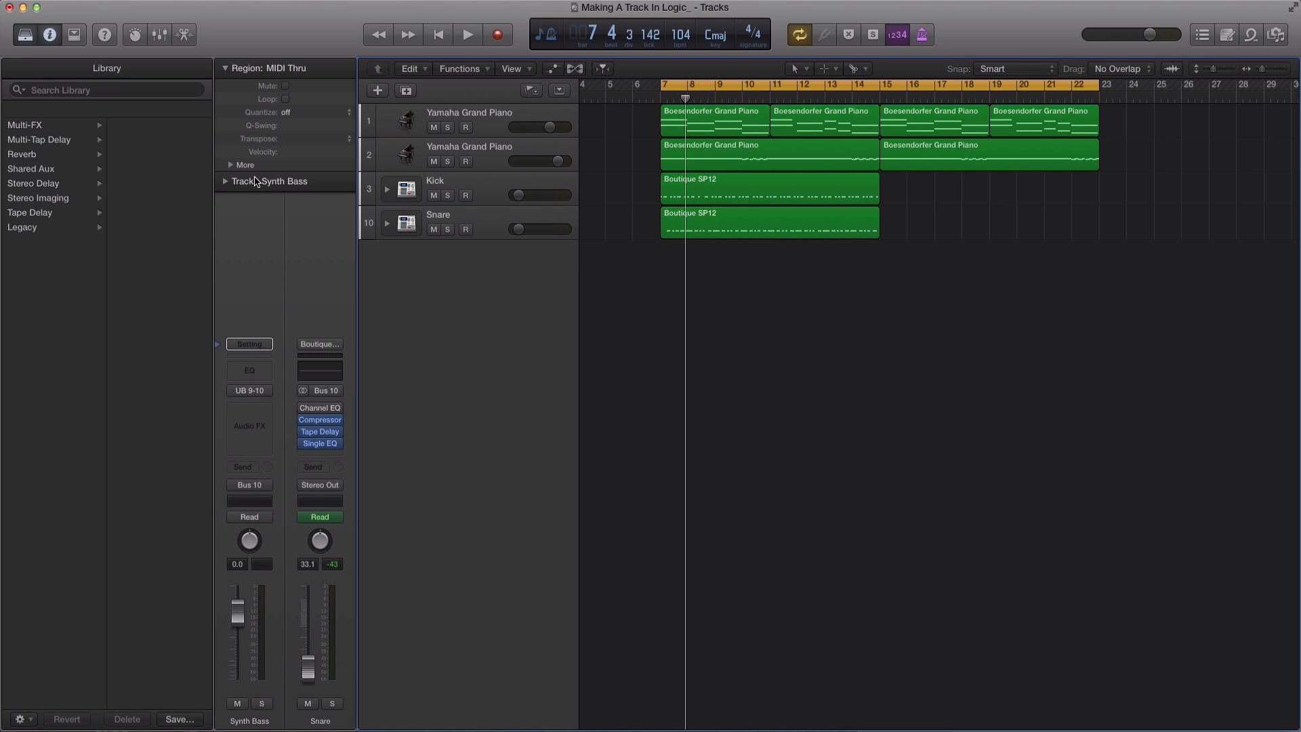
Add a new software instrument track and load the Electro Bump drum machine patch on it.
click(378, 91)
key(Return)
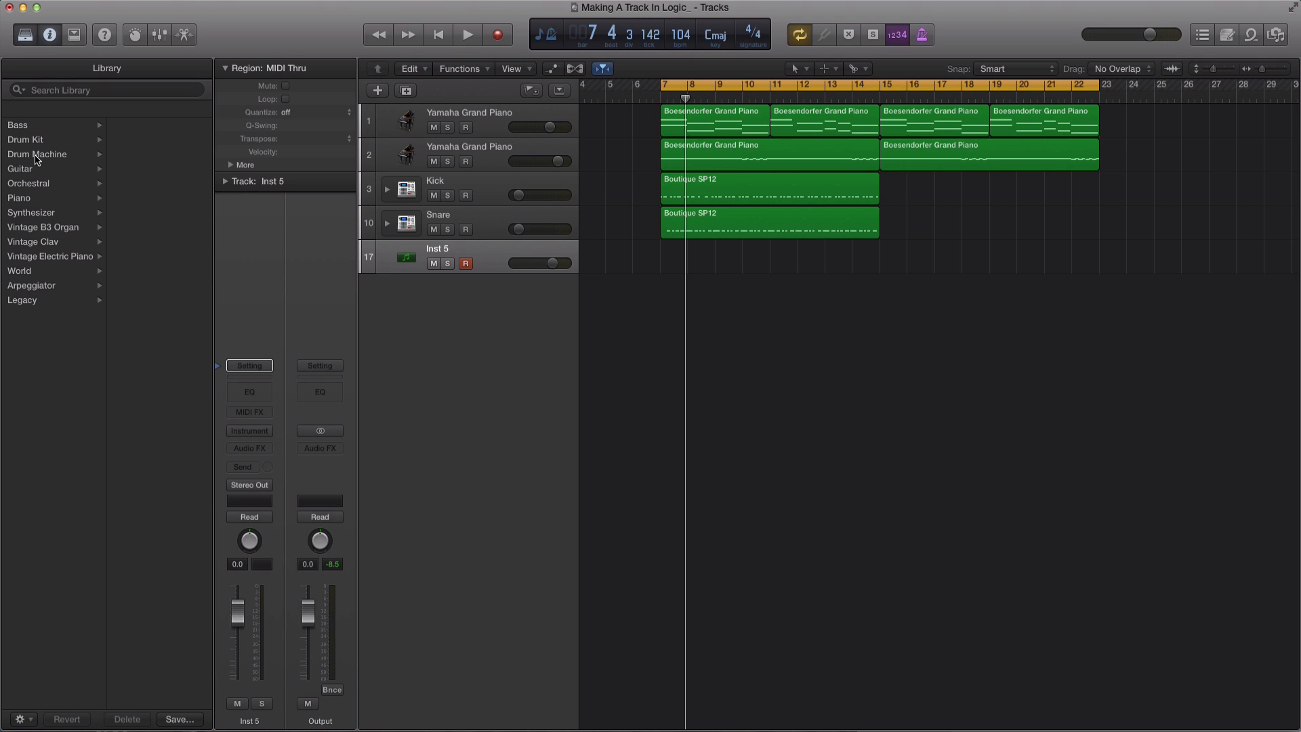
click(37, 155)
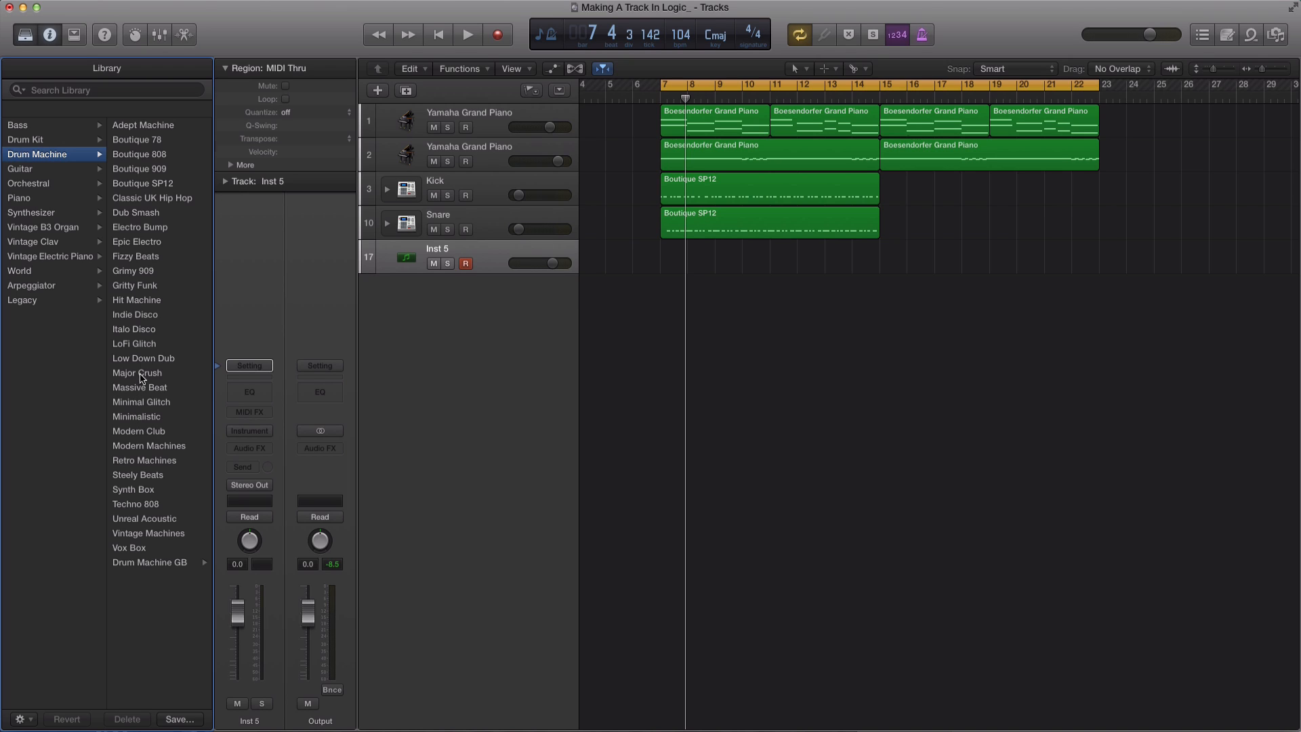
click(140, 227)
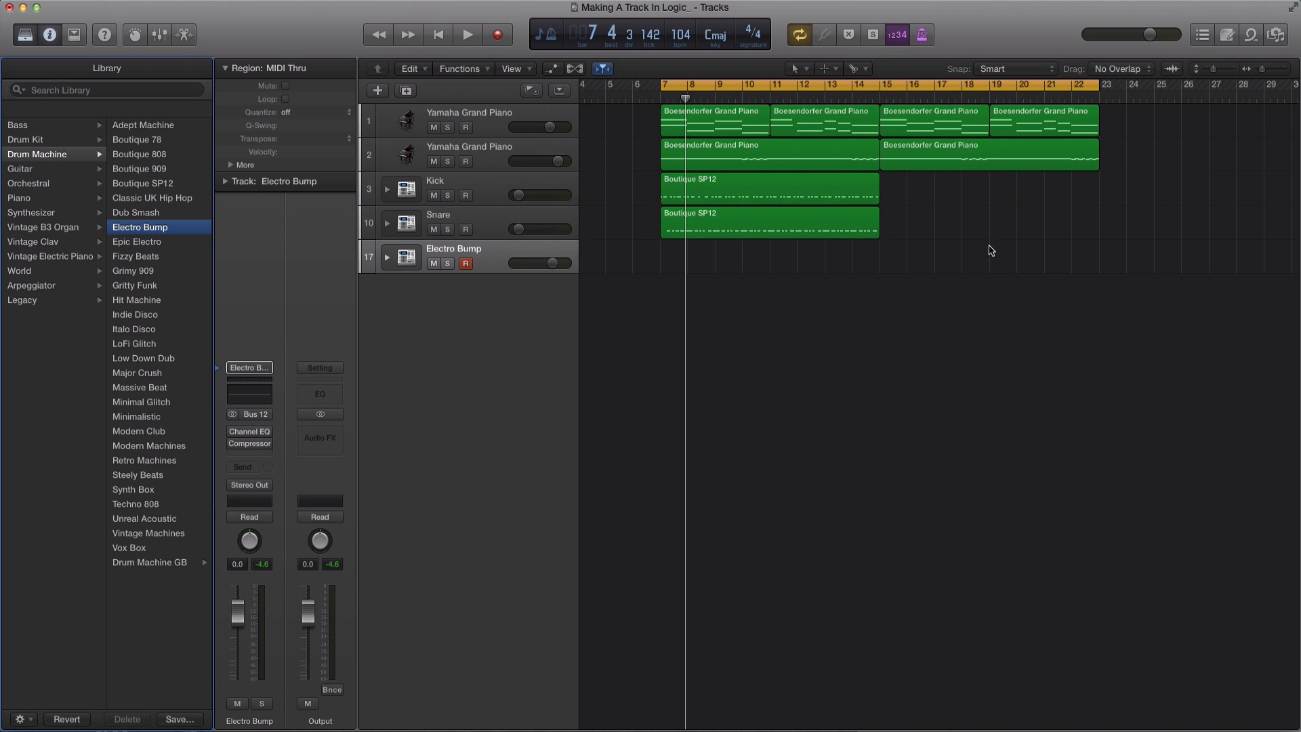
Set the cycle range to bars 15–23 and record a drum part on the Electro Bump track.
drag(666, 86, 881, 84)
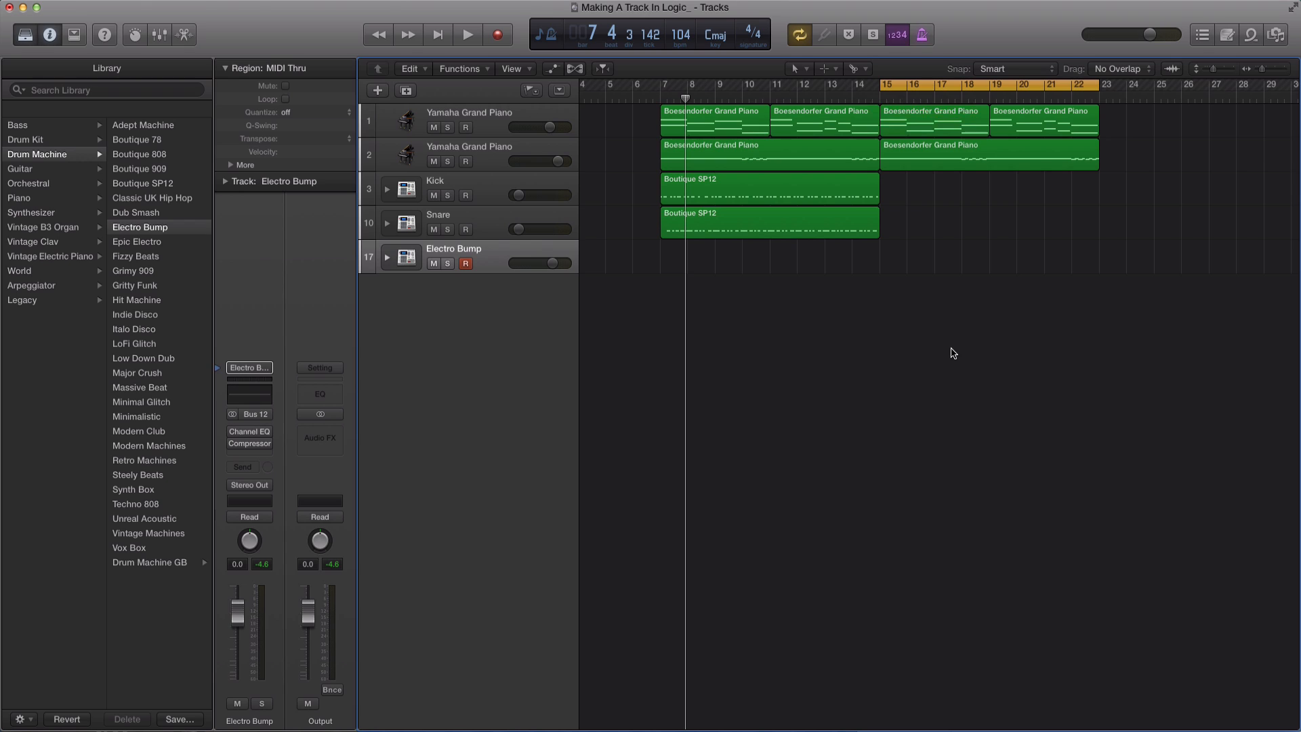
key(space)
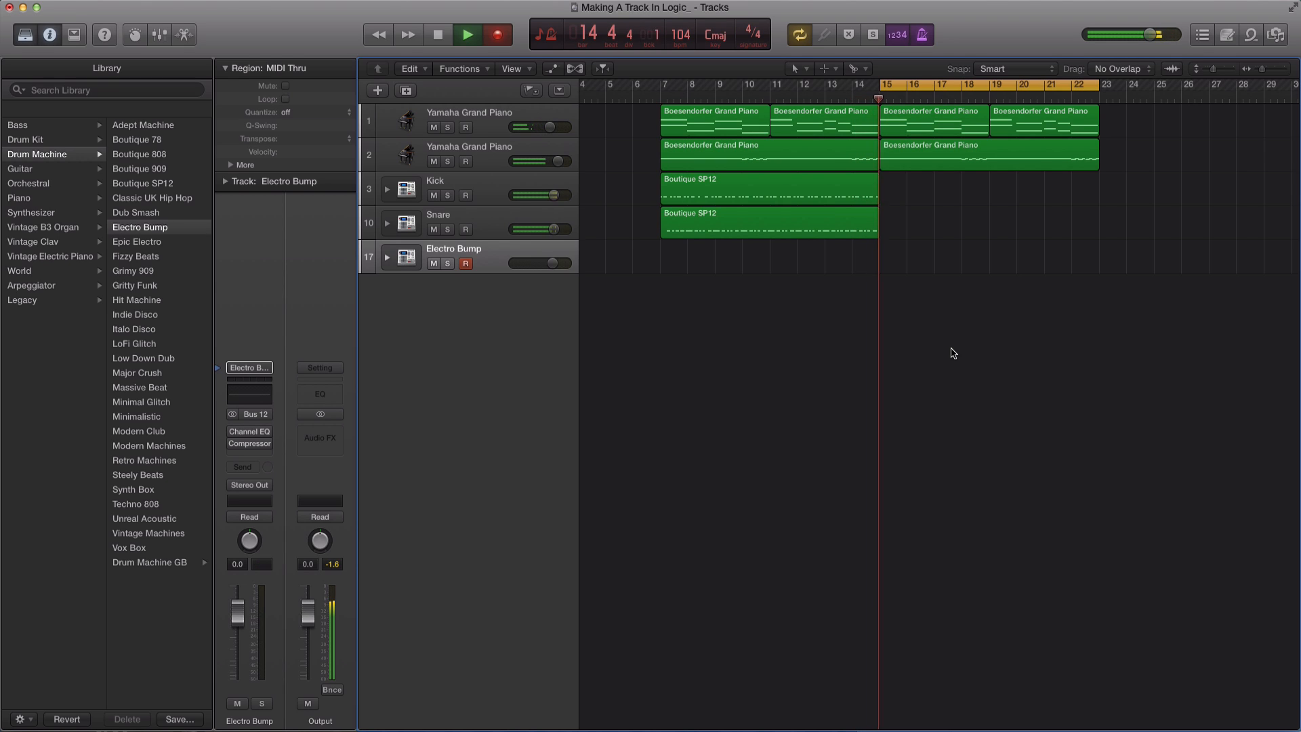
key(r)
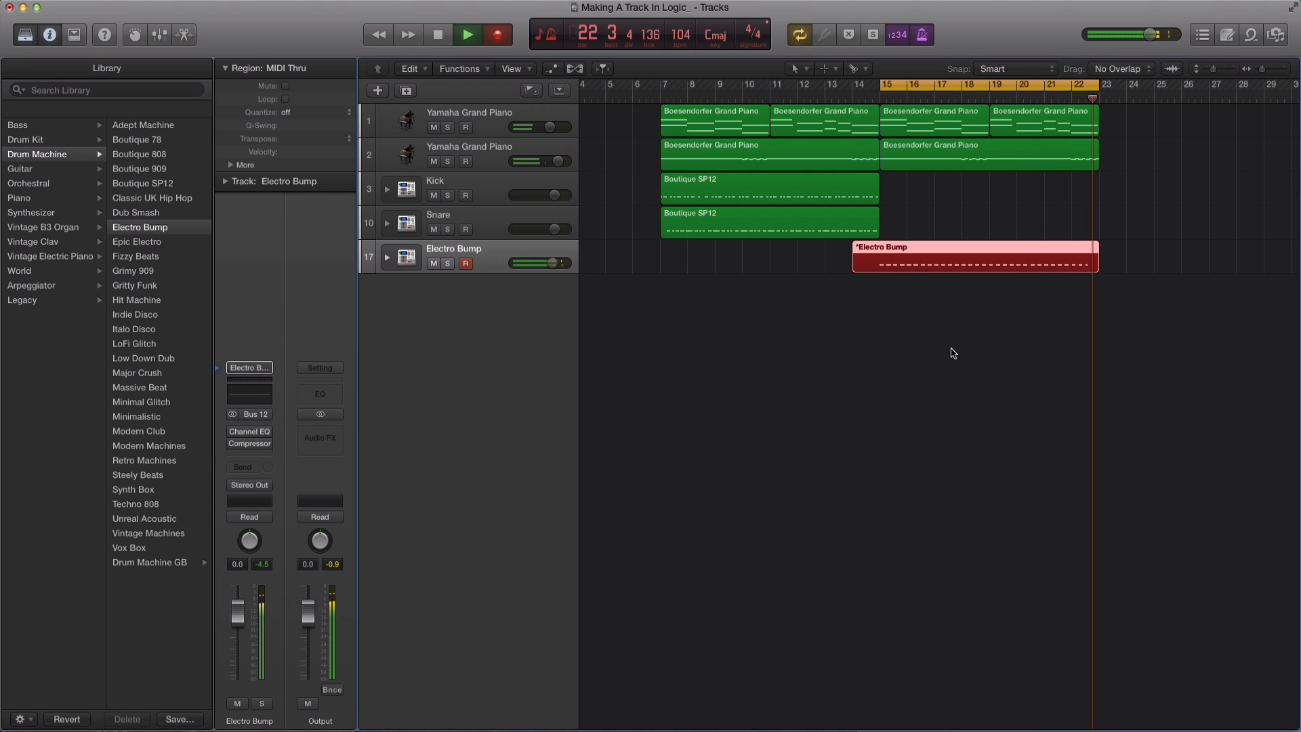
key(space)
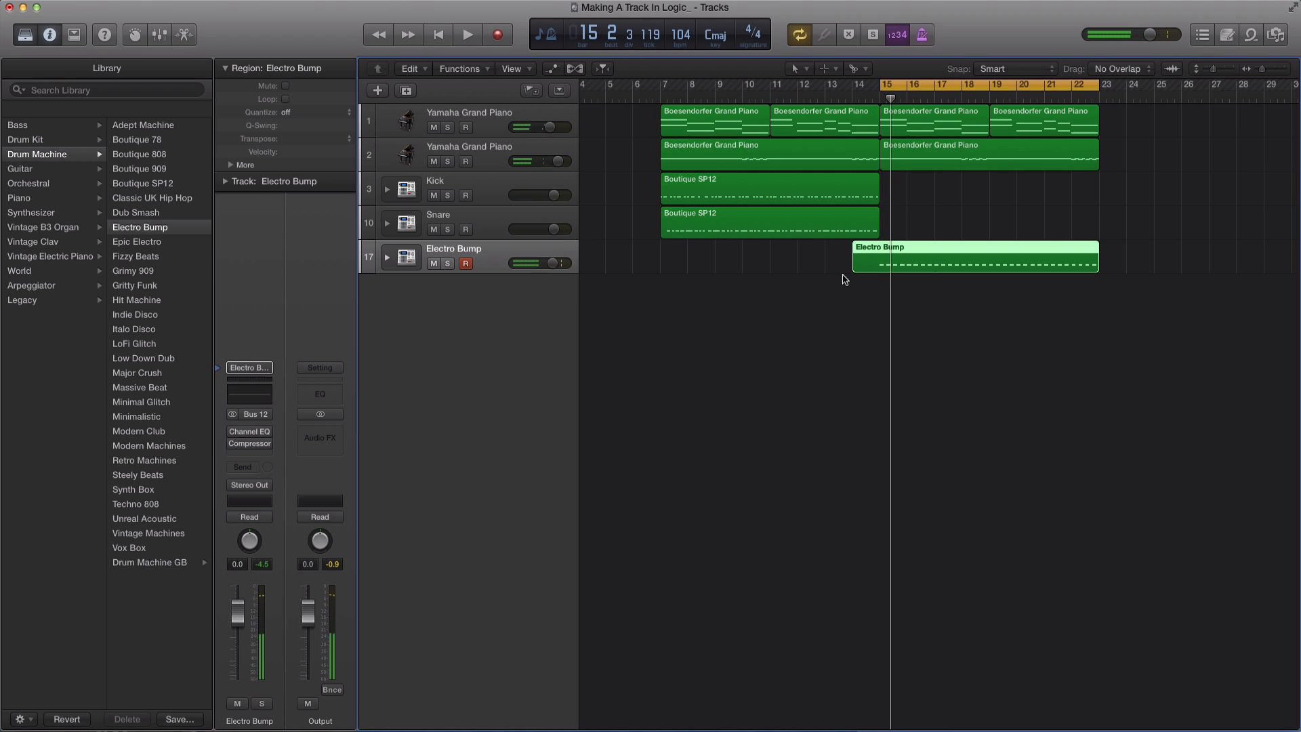
Quantize the recorded Electro Bump region to 1/8 Note and play it back briefly.
click(321, 113)
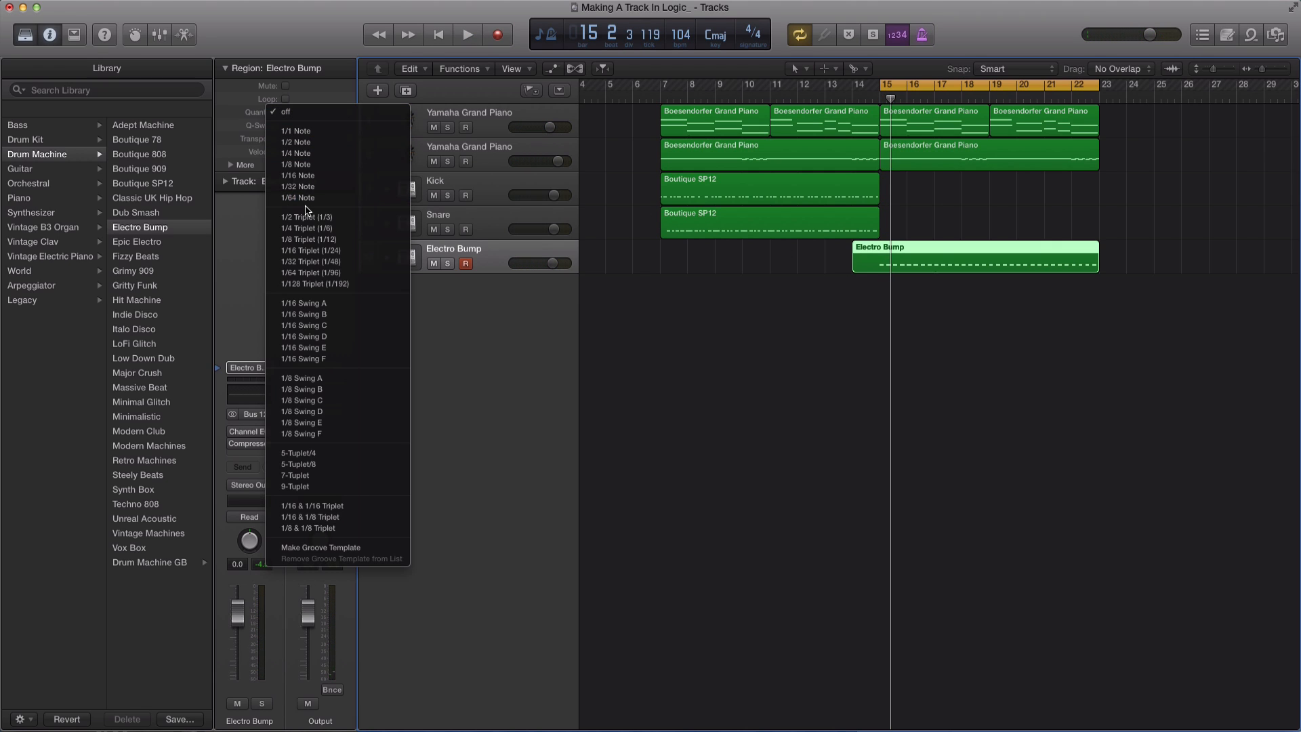
click(306, 166)
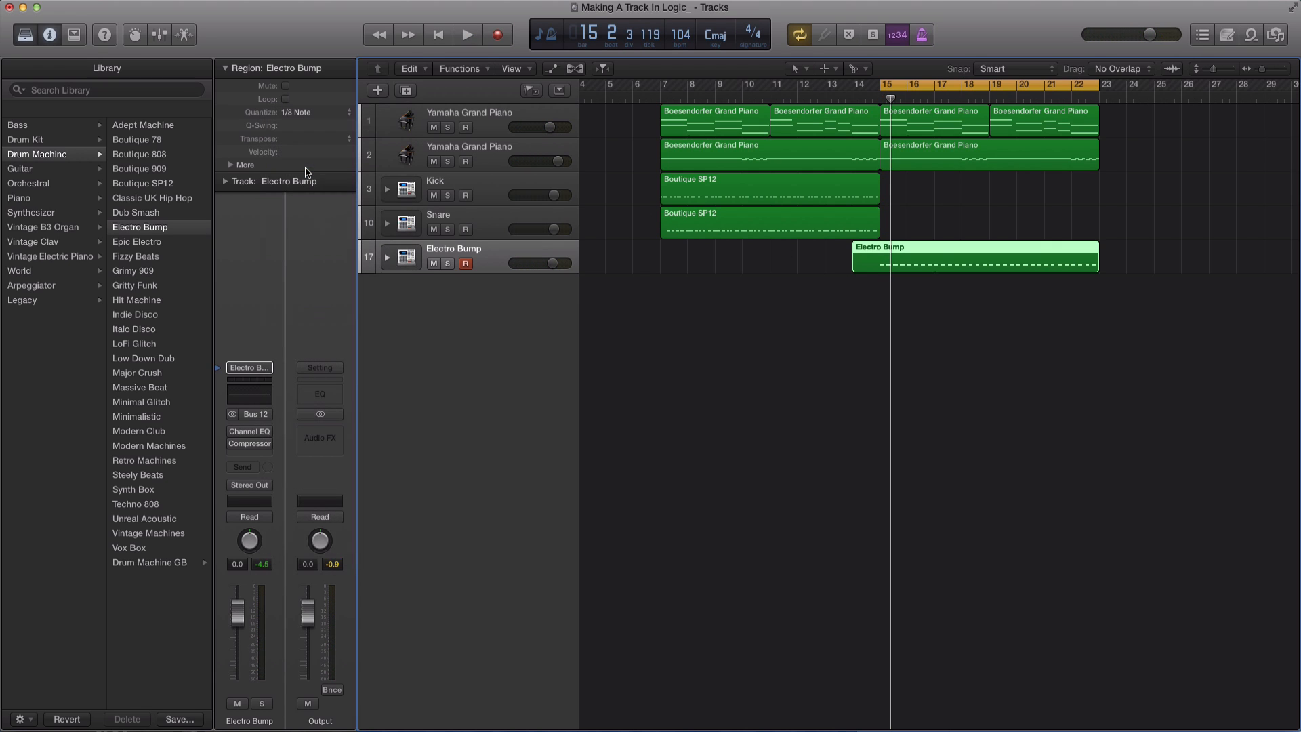
key(space)
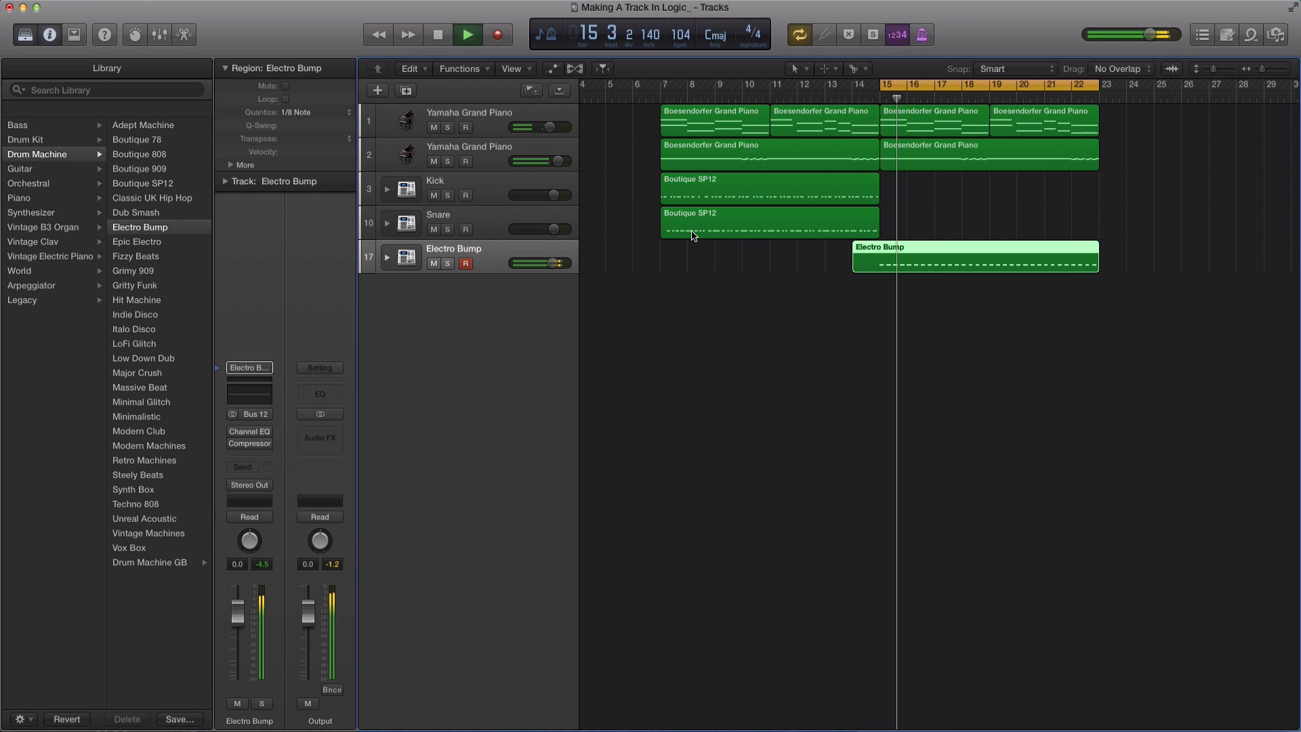
key(space)
Trim the Electro Bump region's start to bar 15 and audition the transition with the cycle range set from bar 12 to 23.
drag(853, 259, 881, 258)
drag(801, 85, 1099, 96)
key(space)
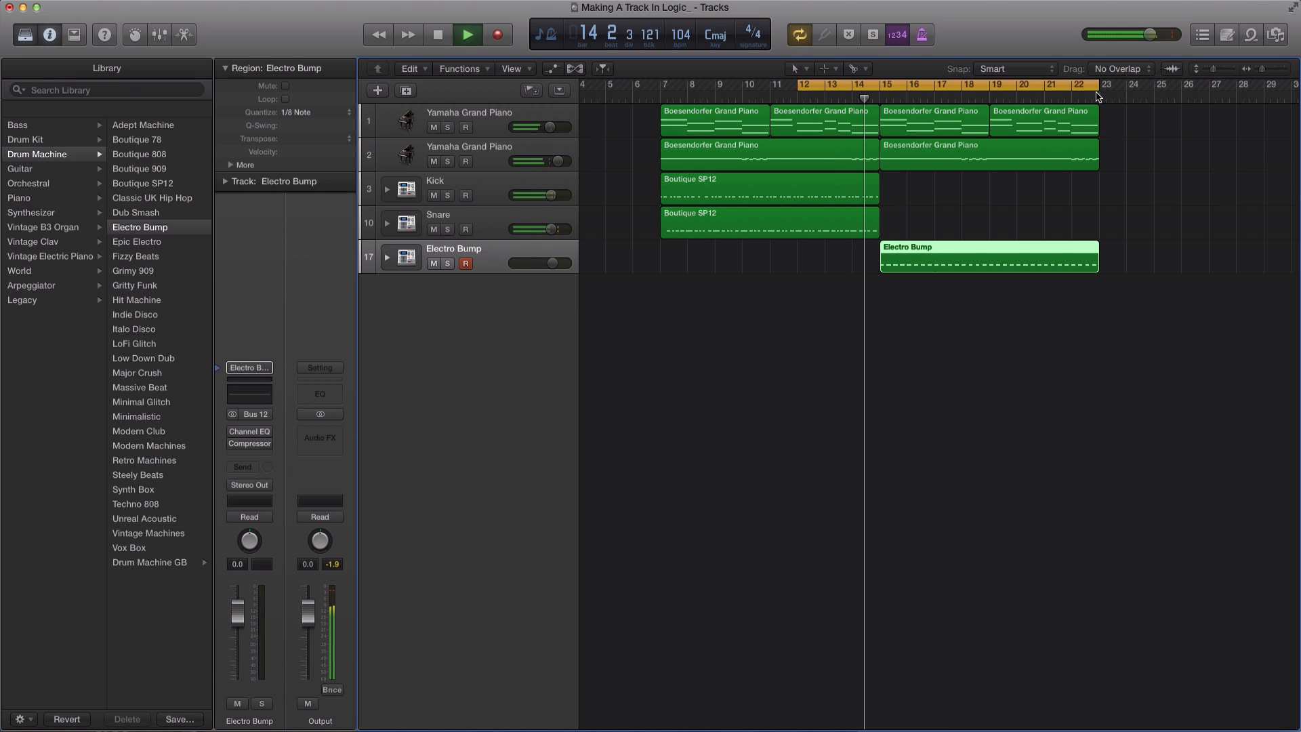
key(space)
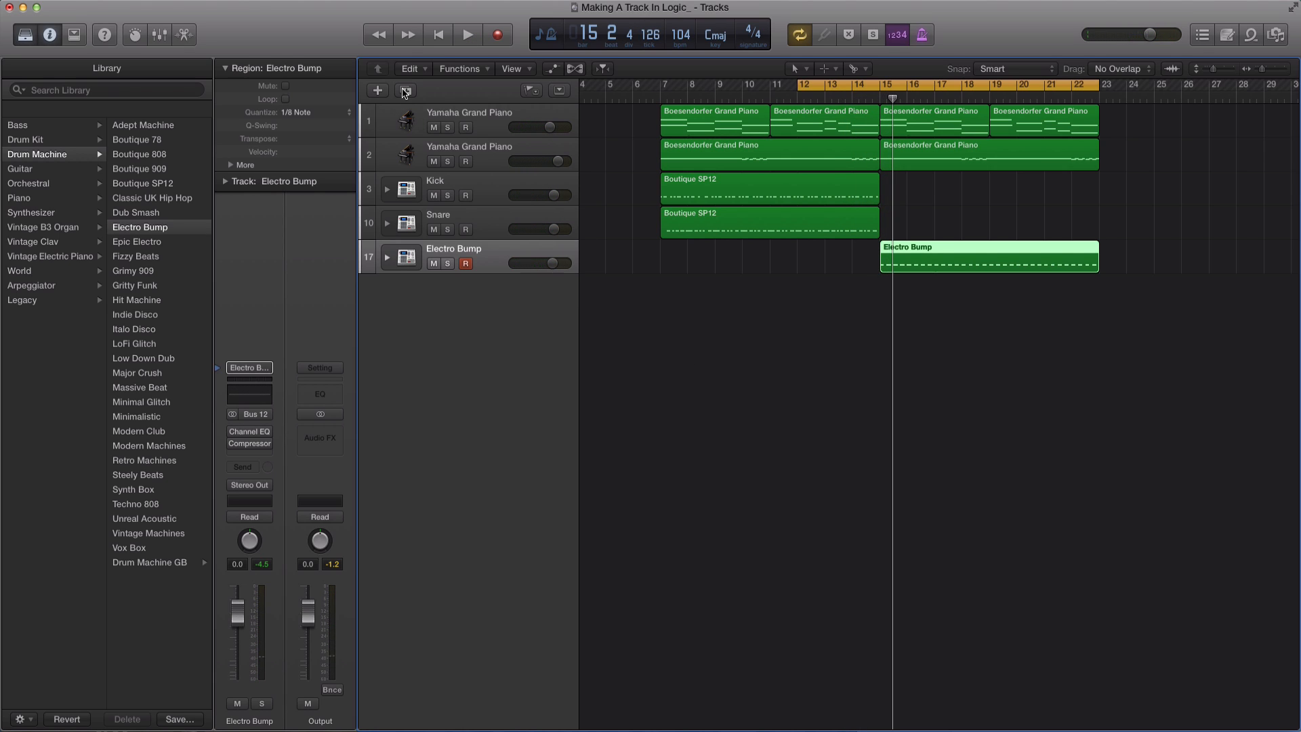
Duplicate the Electro Bump track, move the original below the duplicate, and copy its region onto the duplicate at bar 7.
click(406, 91)
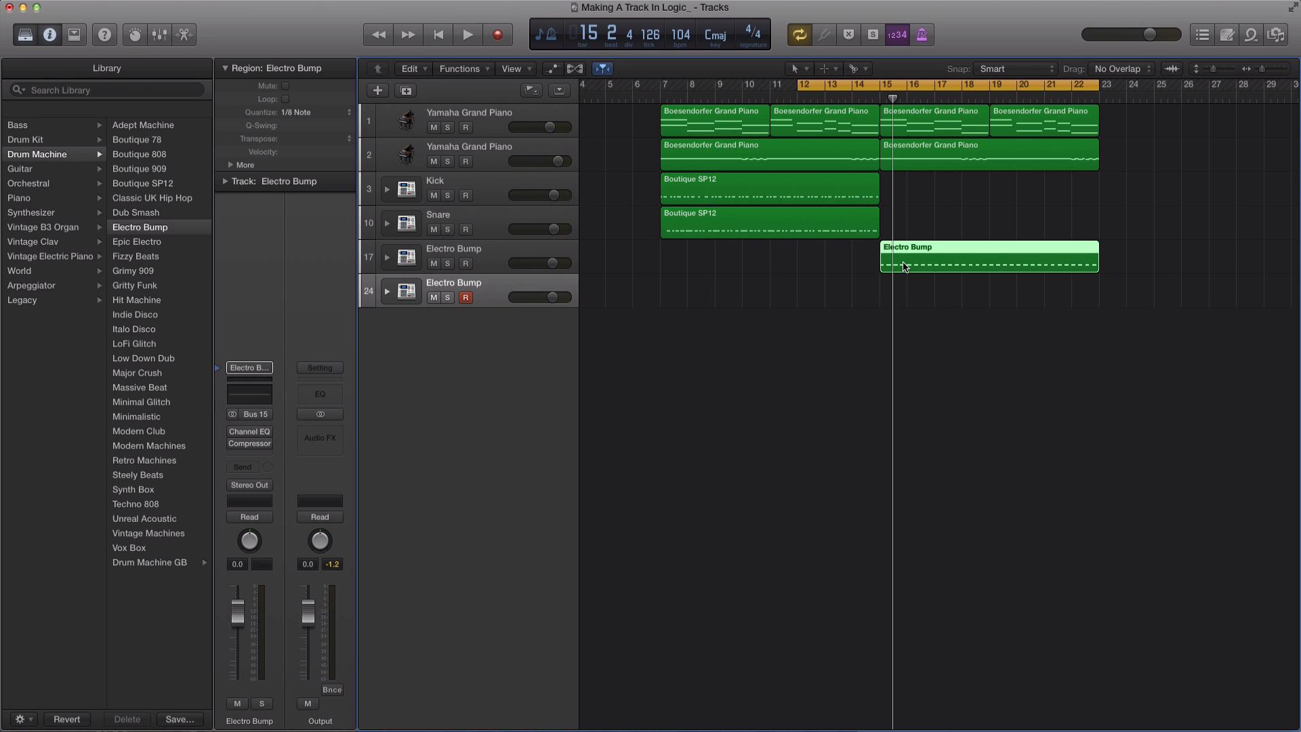
drag(490, 255, 492, 343)
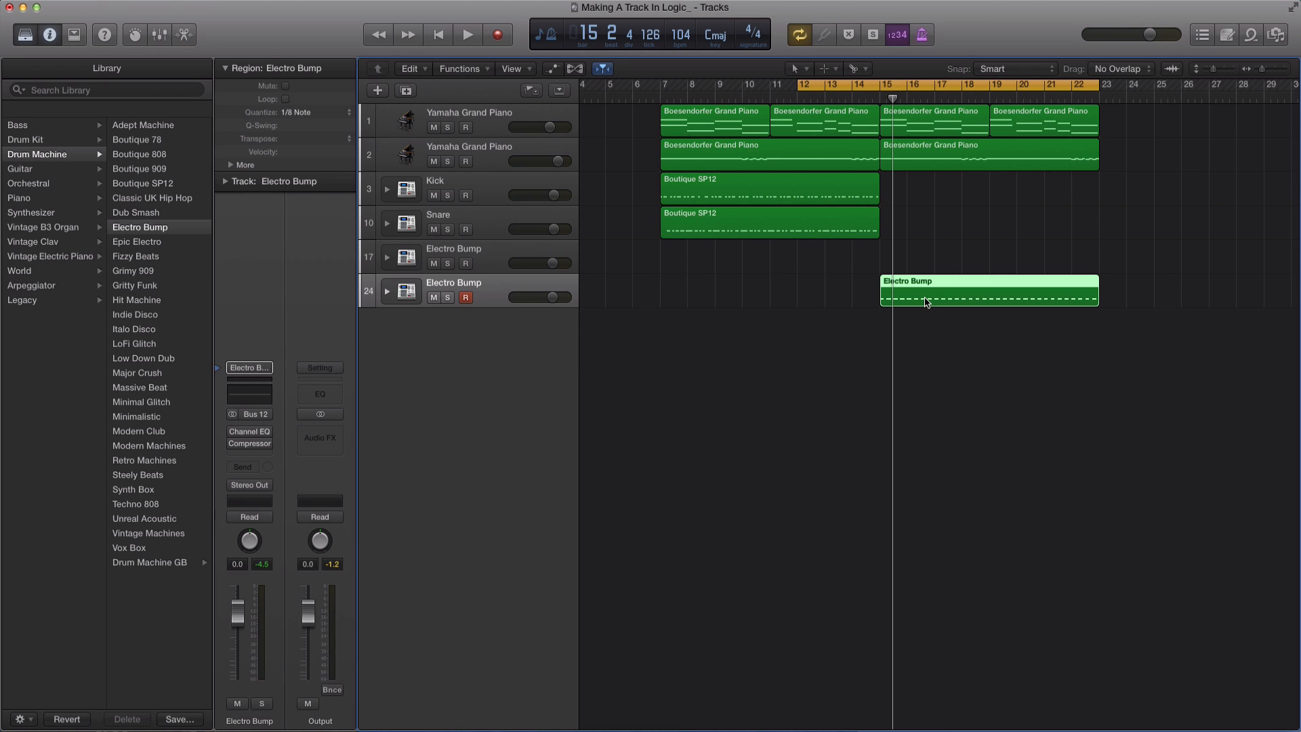
drag(925, 303, 706, 253)
Replace the upper Electro Bump track's Channel EQ with a stereo Single Band EQ set to High Cut mode.
click(484, 249)
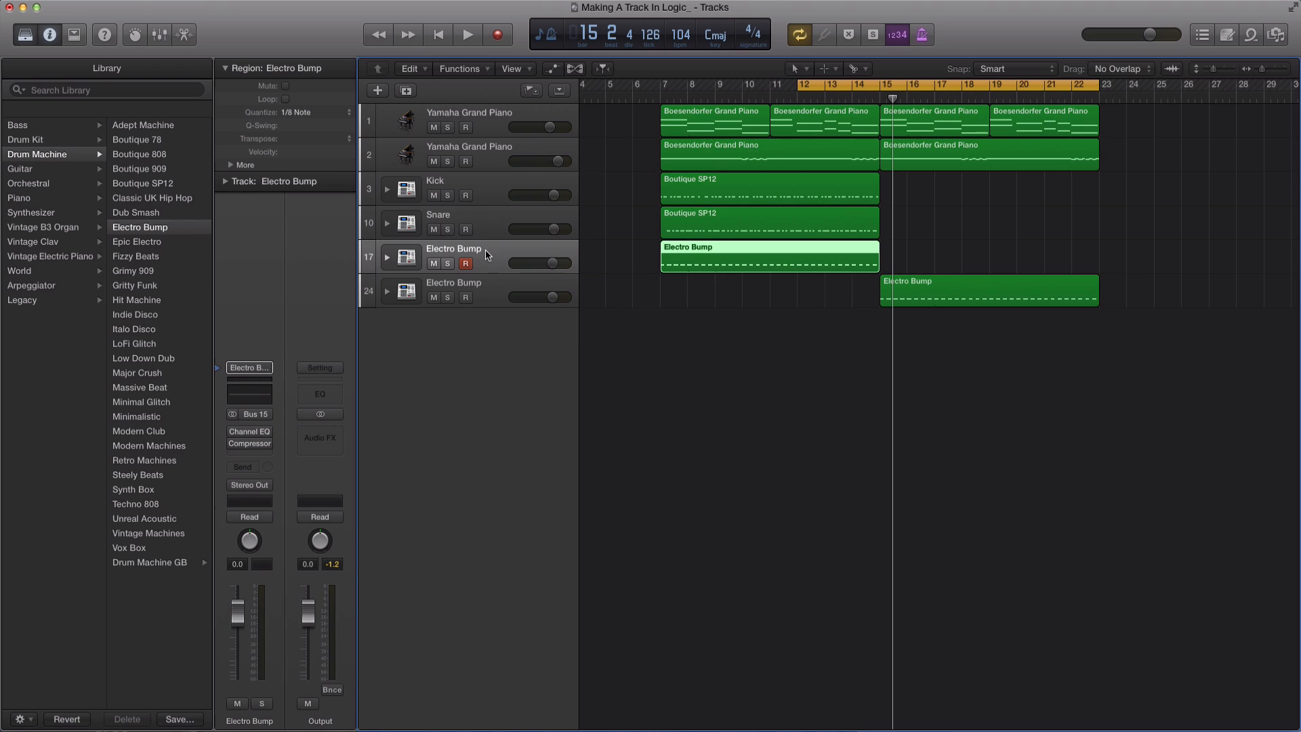
click(486, 217)
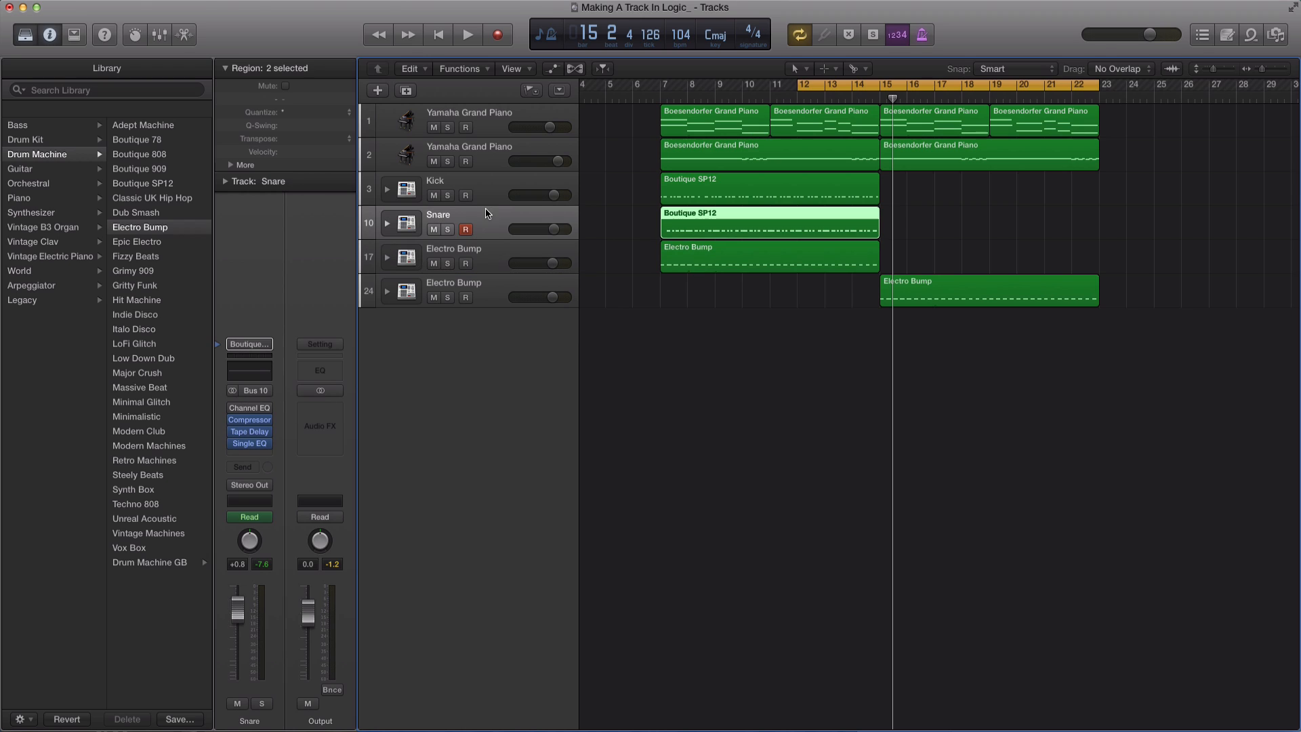
click(502, 260)
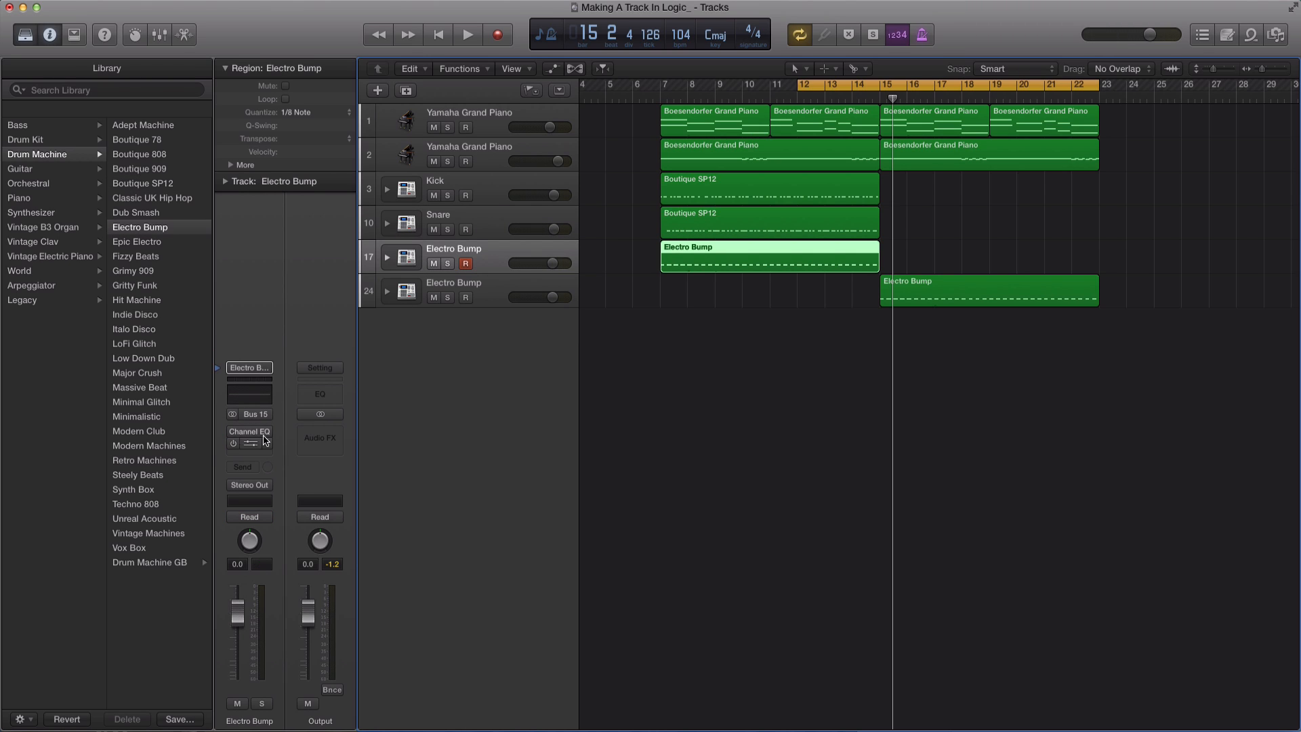
click(265, 445)
mouse_move(277, 519)
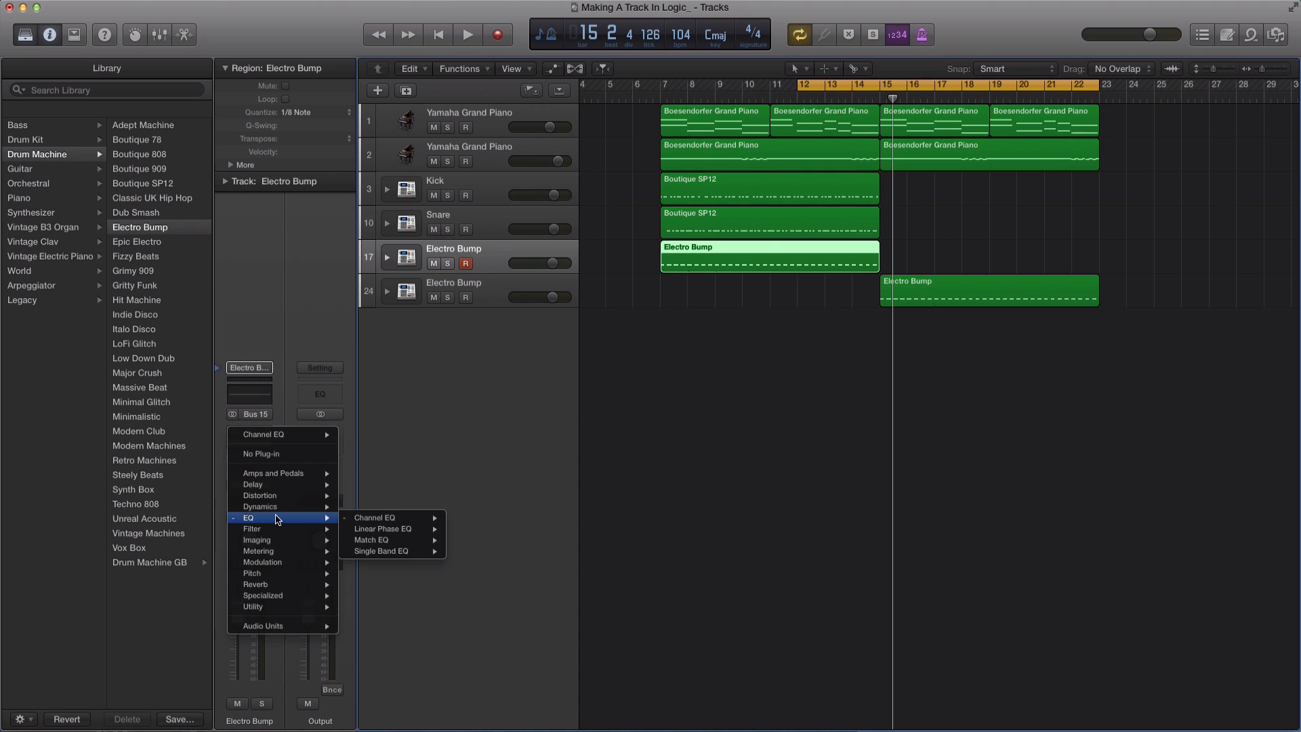
mouse_move(374, 551)
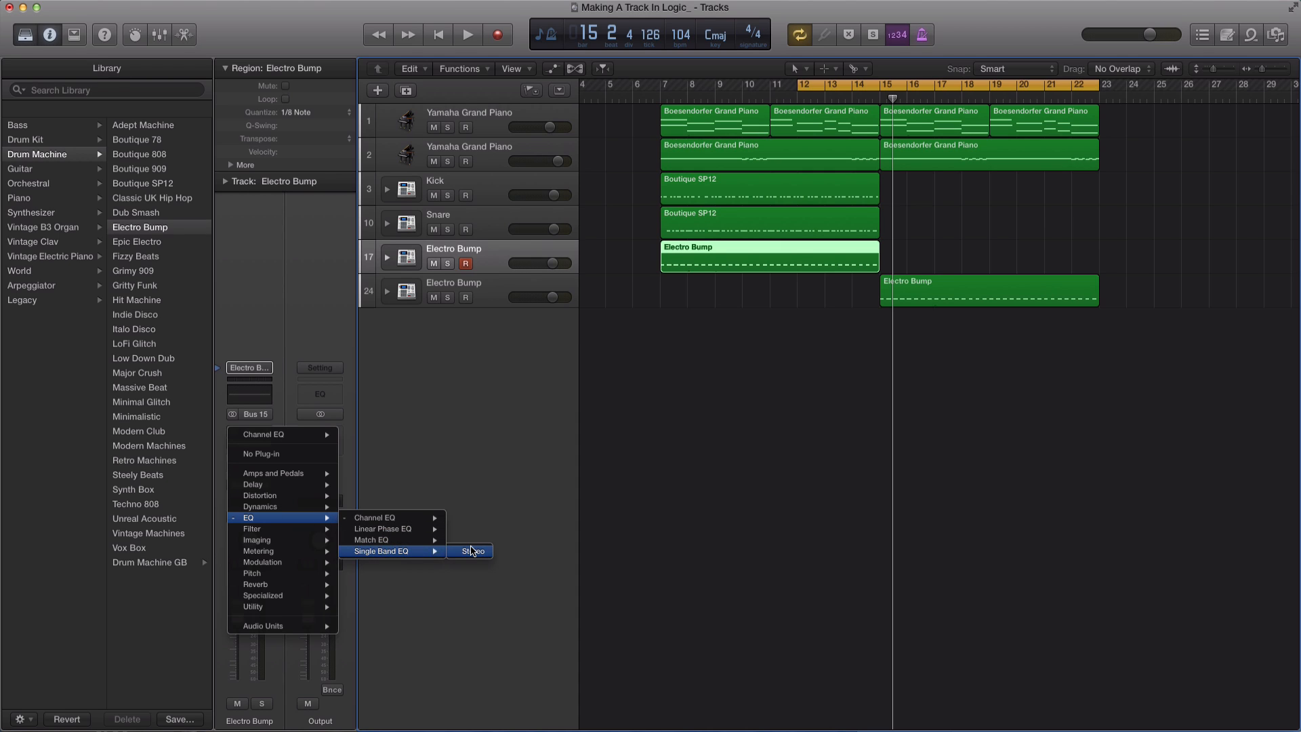
click(469, 551)
click(238, 130)
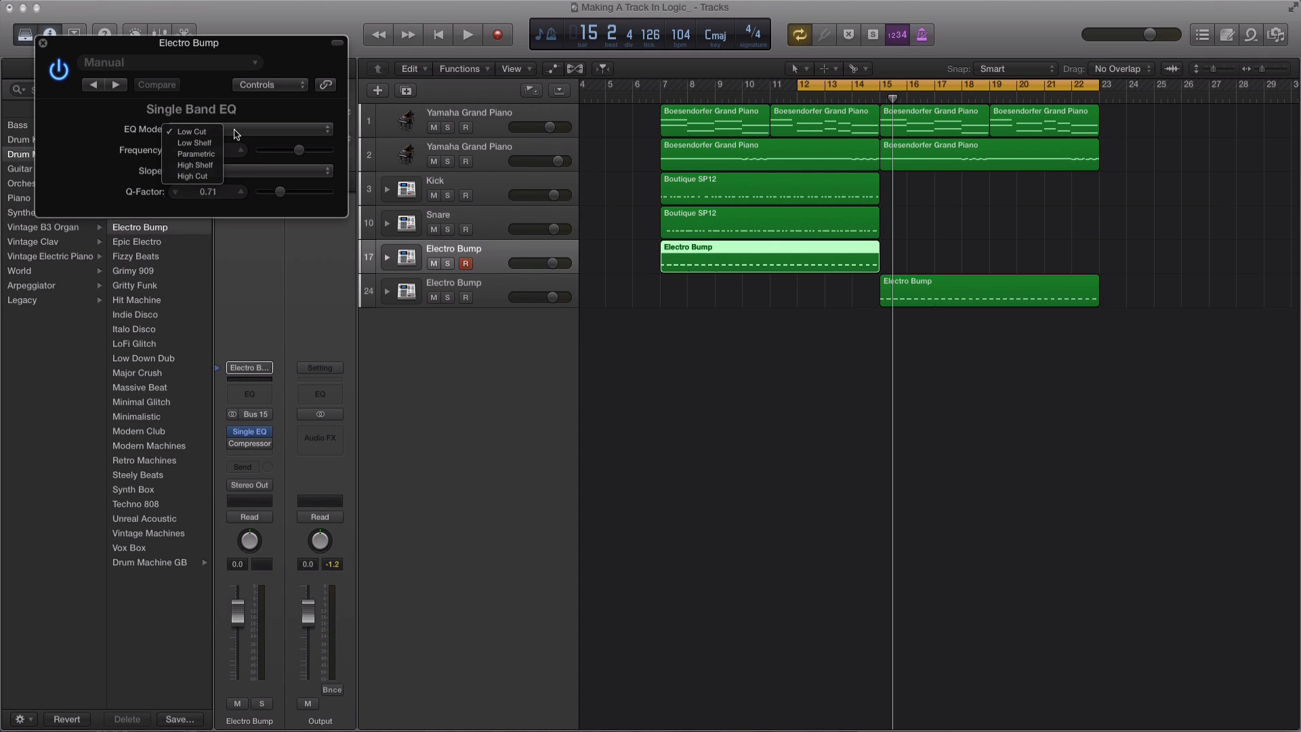
click(194, 176)
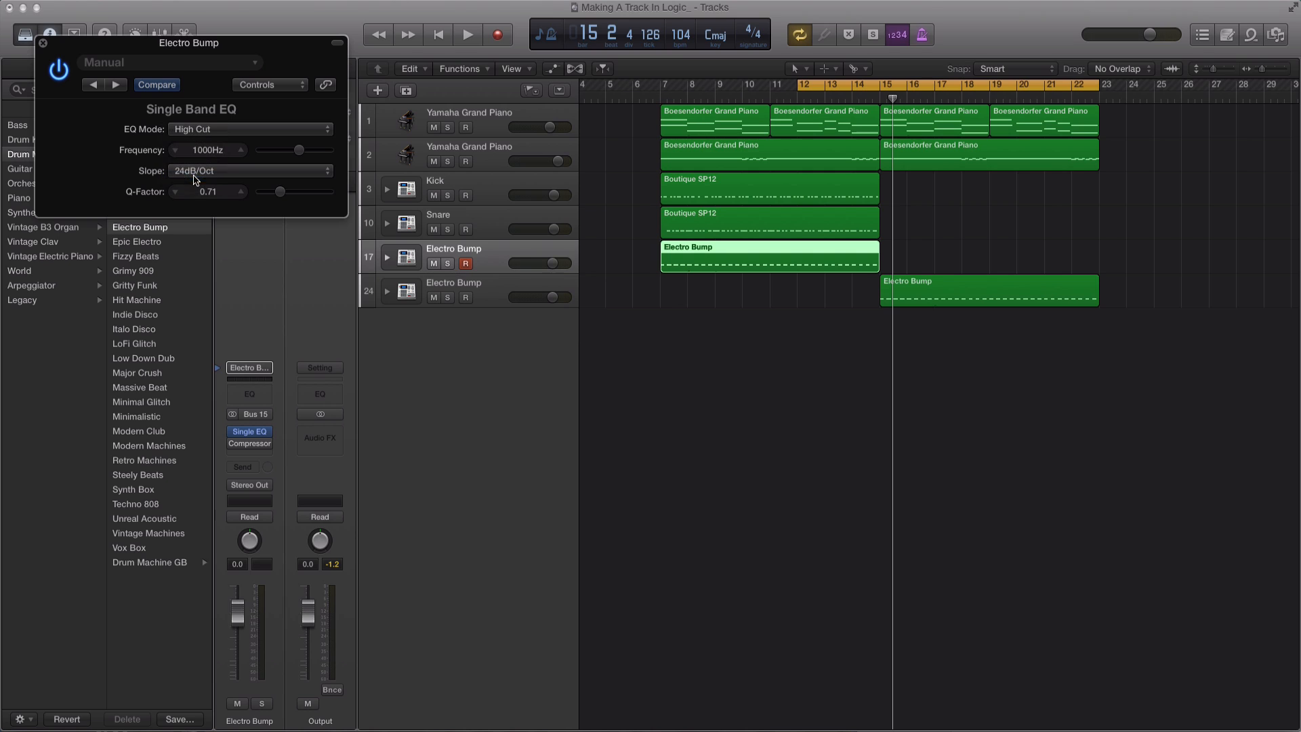
click(42, 45)
Automate the upper Electro Bump track's volume to rise from −∞ dB at bar 7 to 0.0 dB at bar 15, and play it back.
key(a)
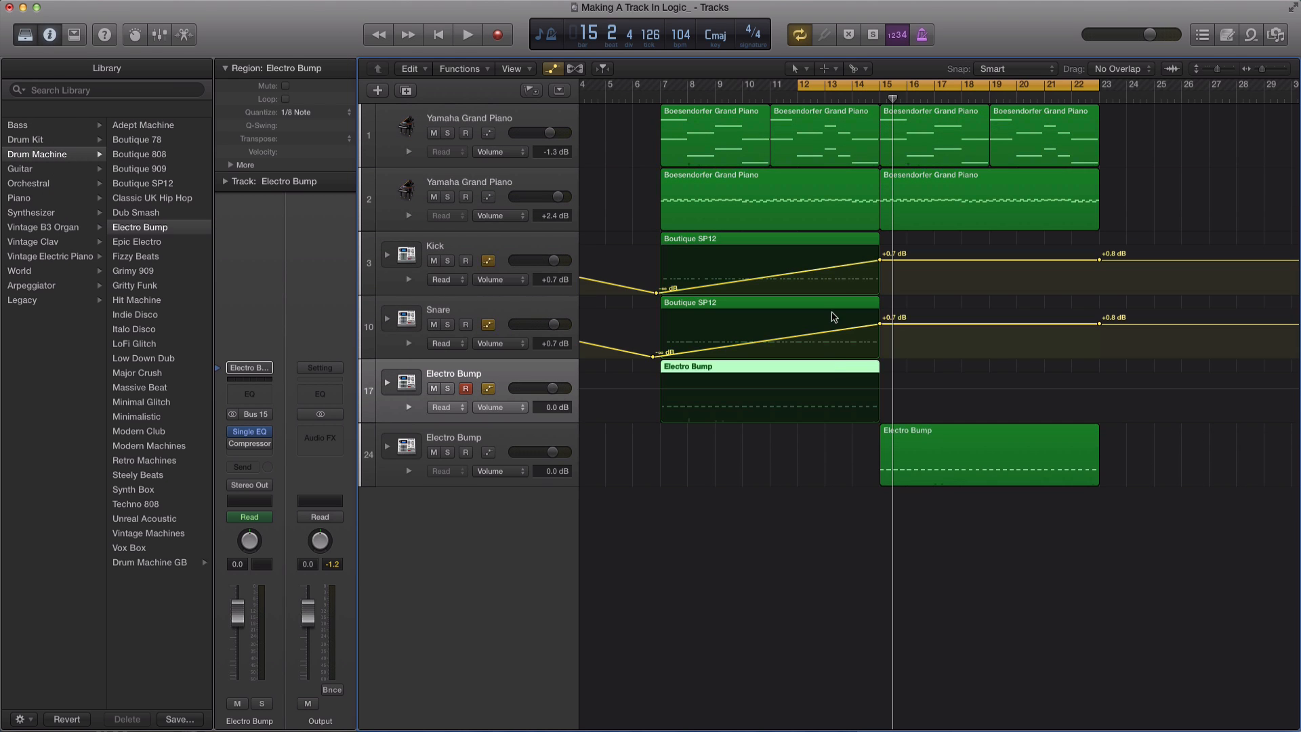
click(880, 390)
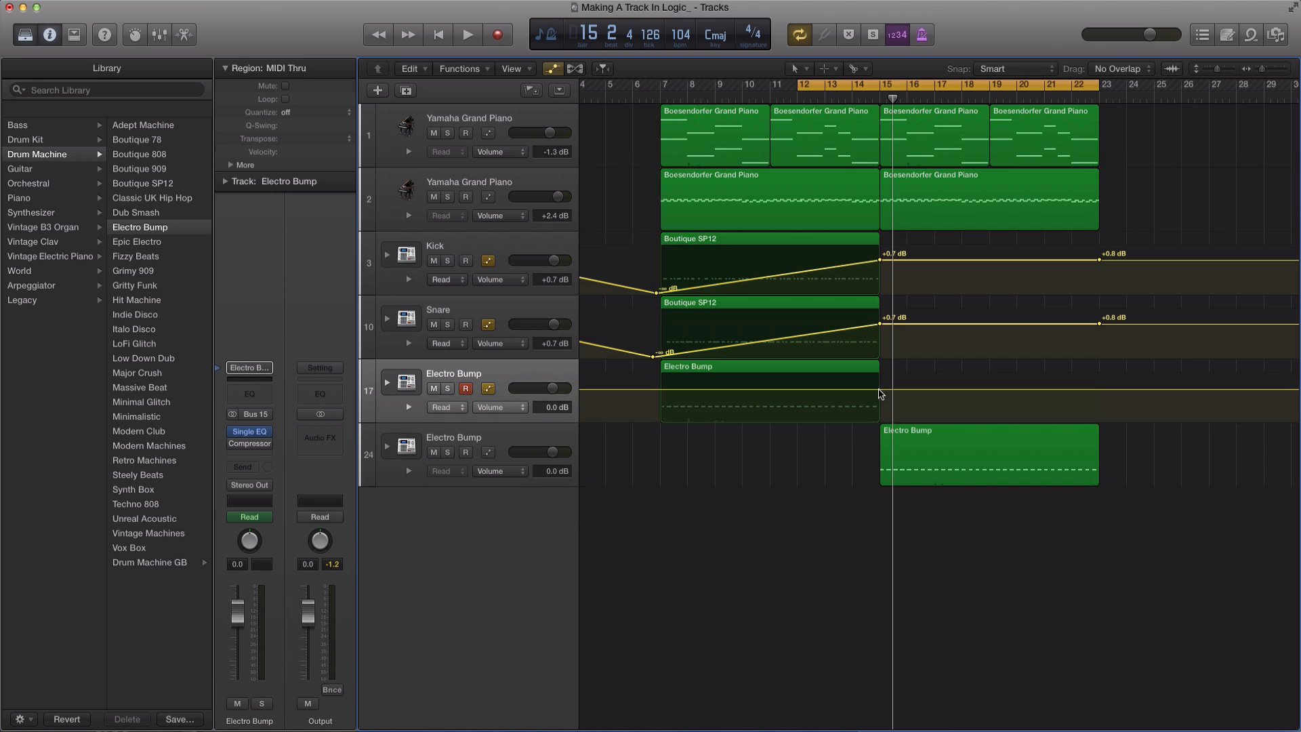
click(879, 390)
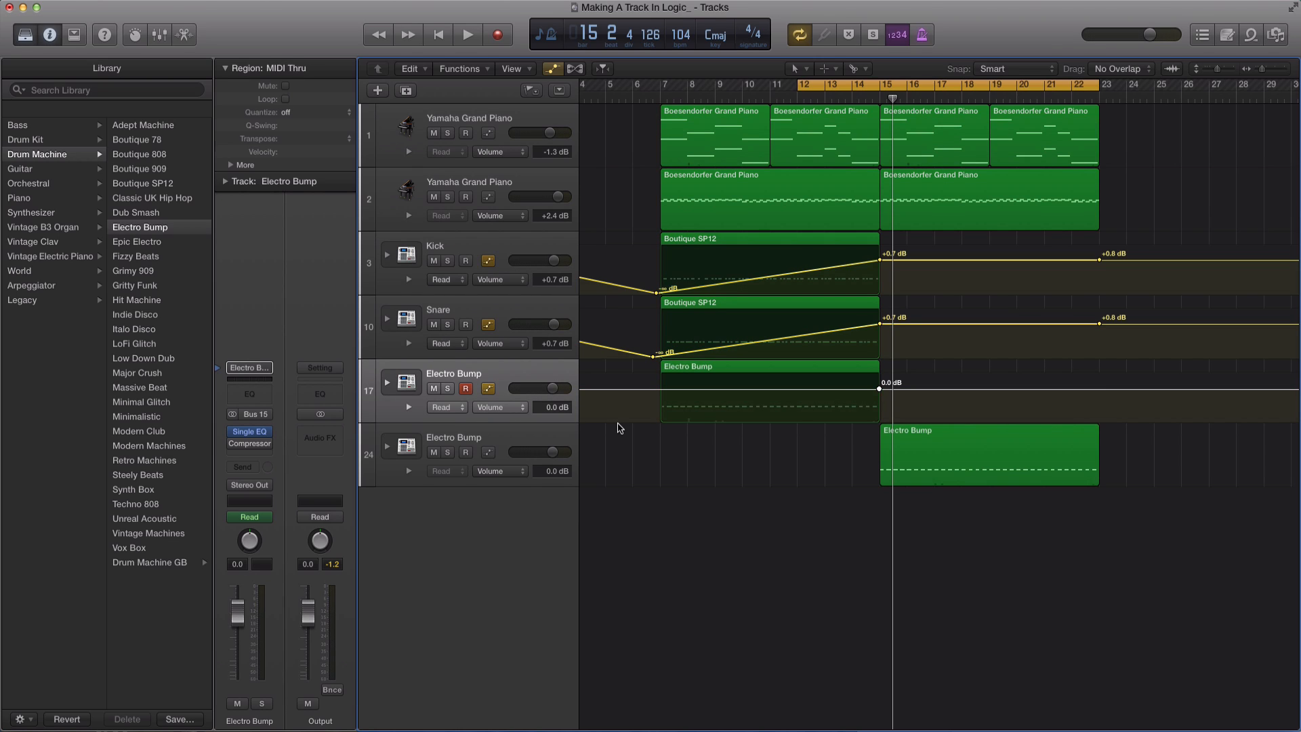
drag(659, 390, 656, 441)
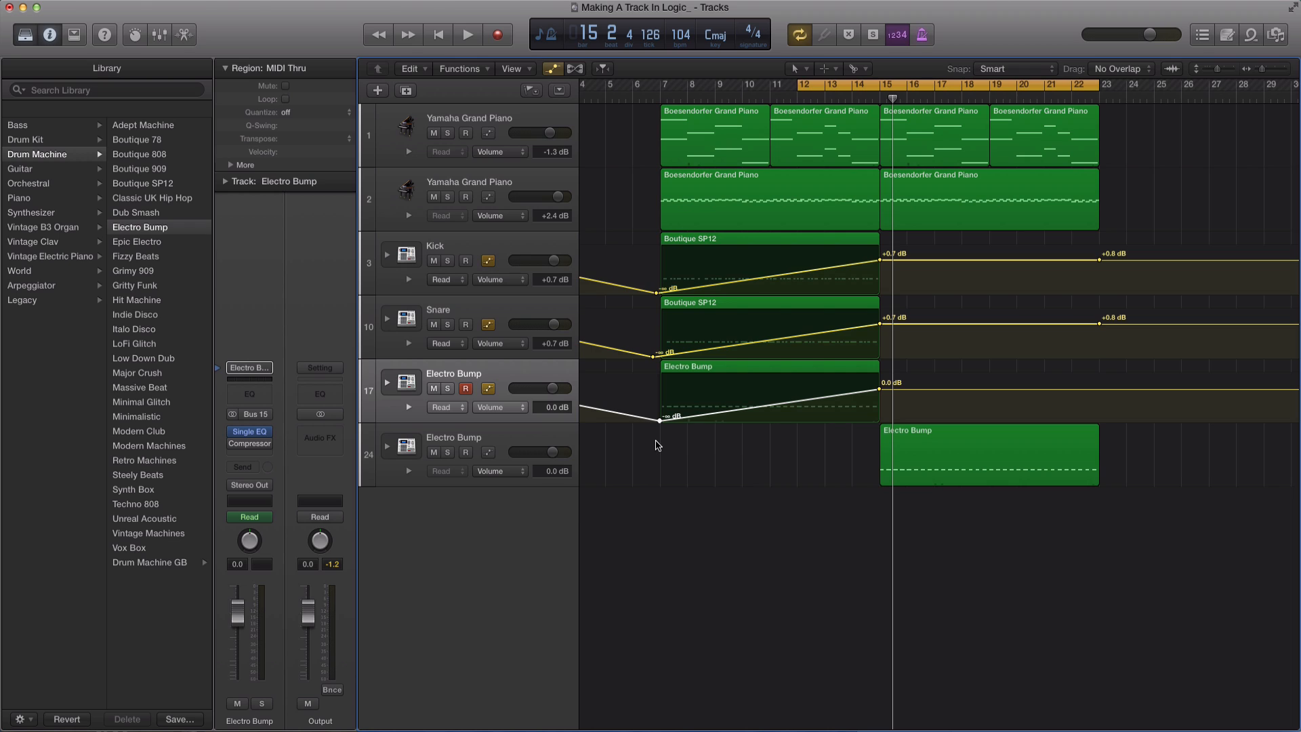
key(a)
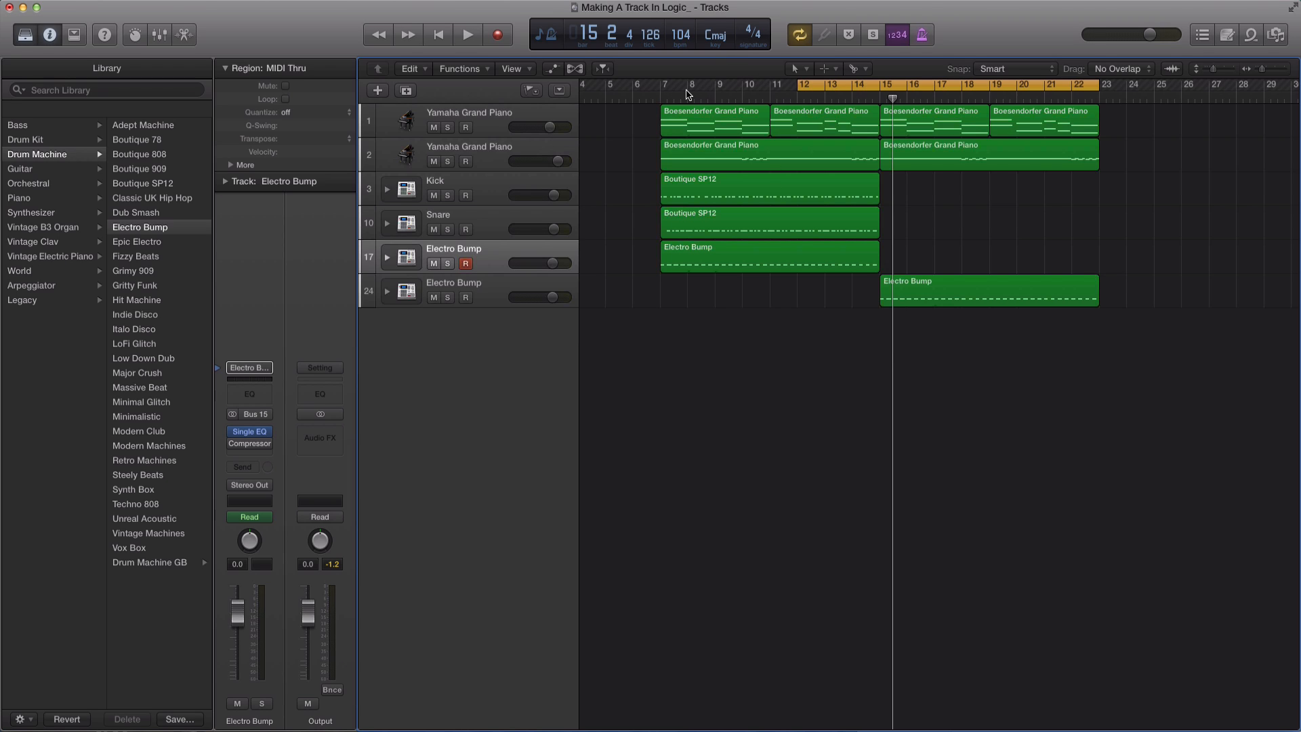
key(space)
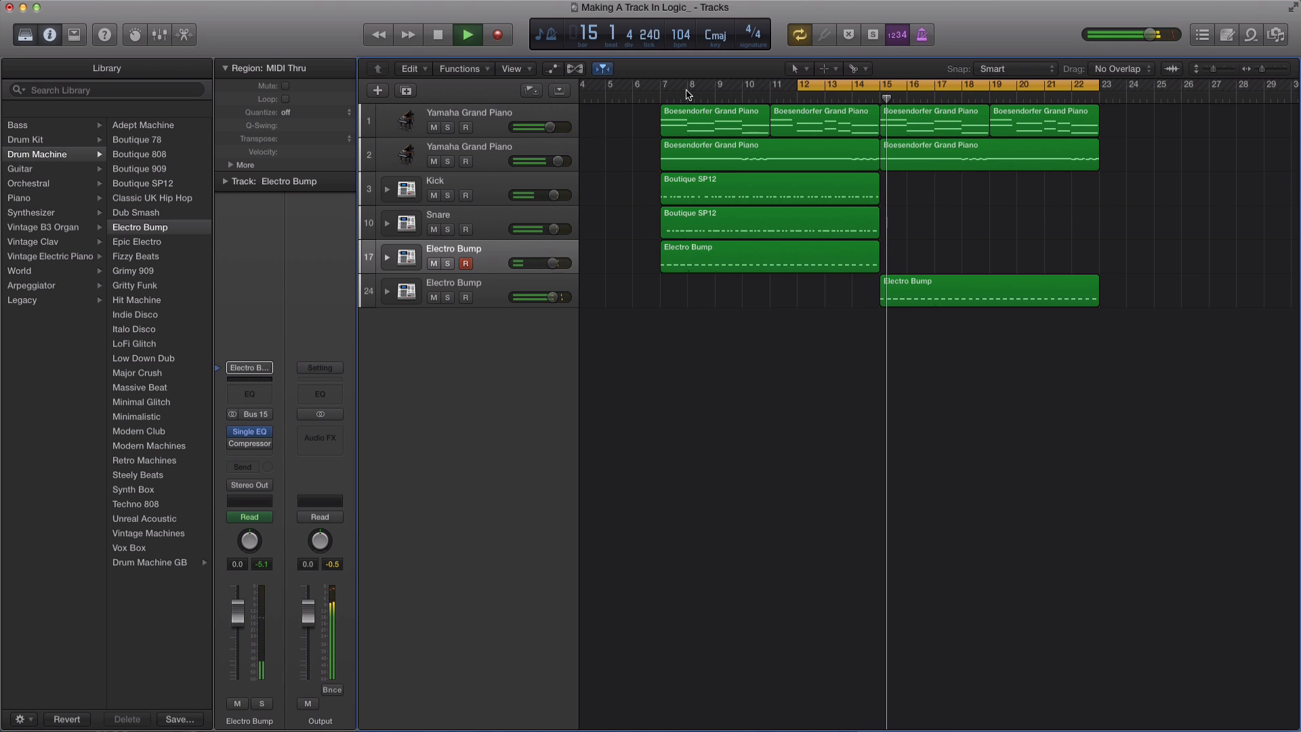
key(space)
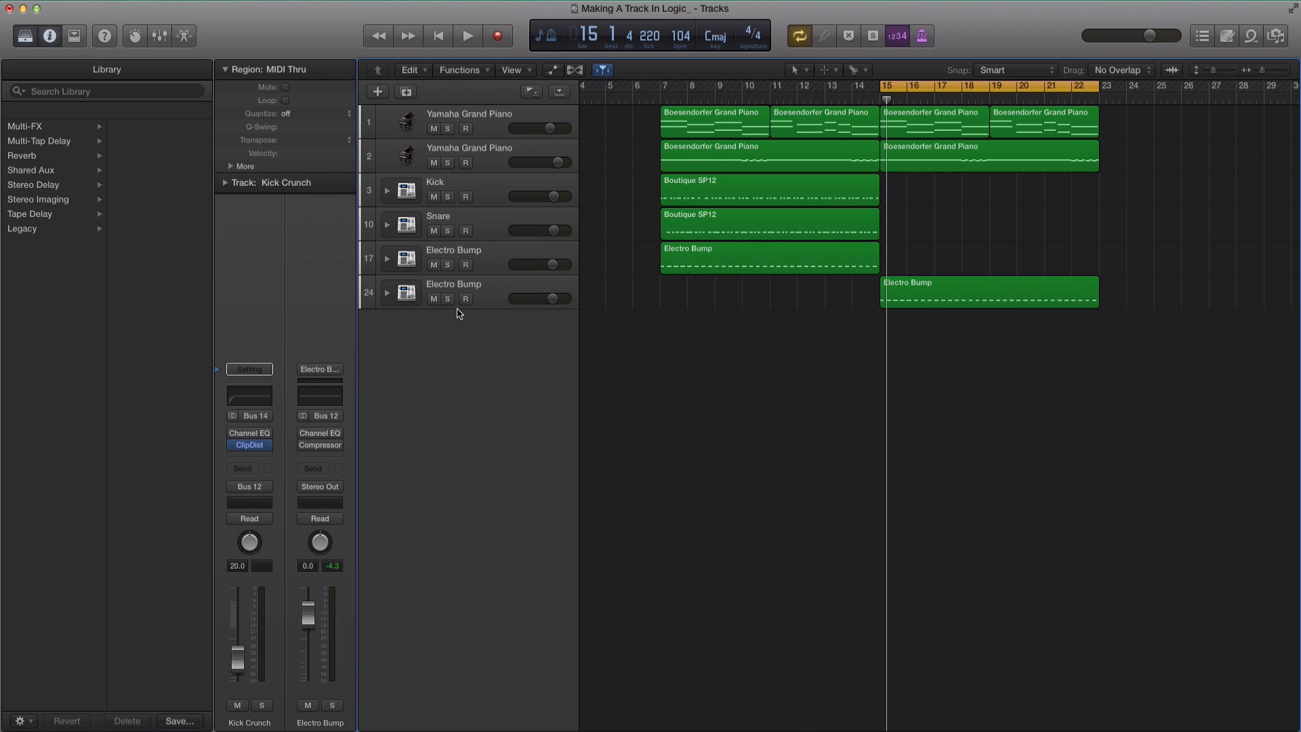
Create a new software instrument track and load the Cellos patch from the Orchestral Strings category.
click(377, 91)
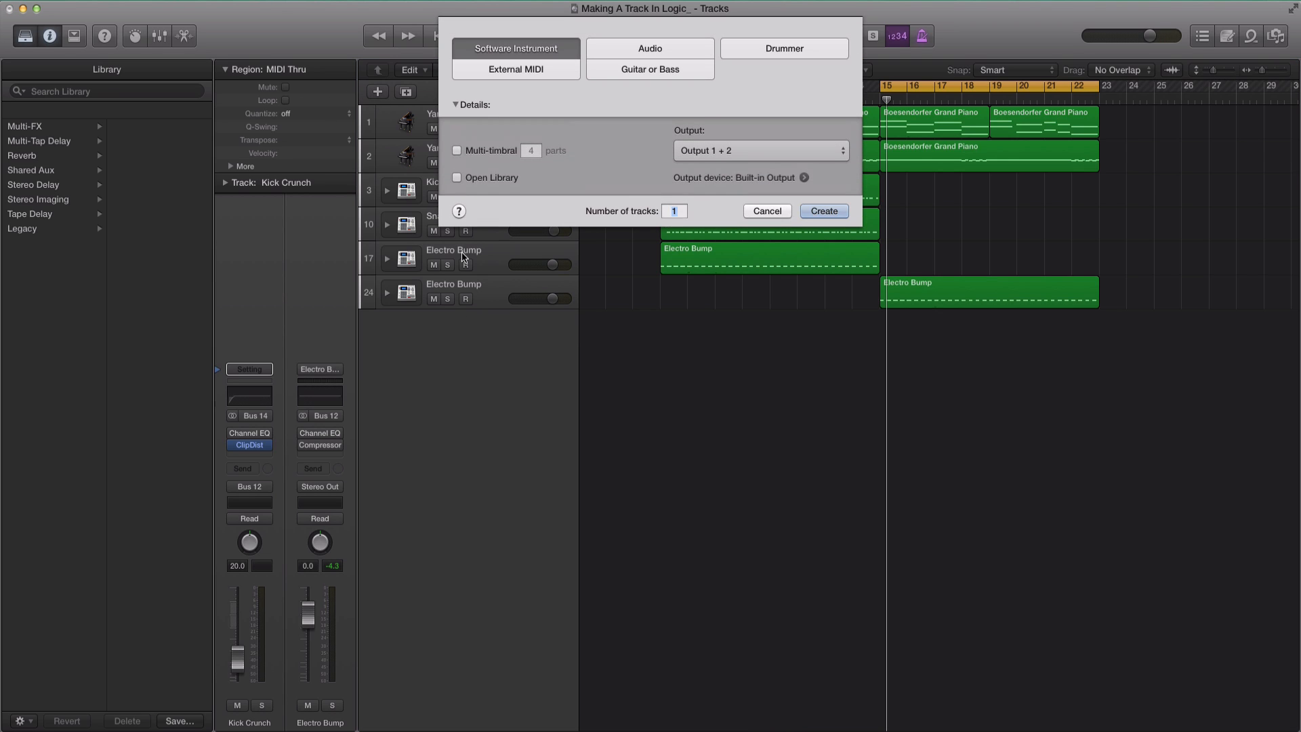
click(821, 211)
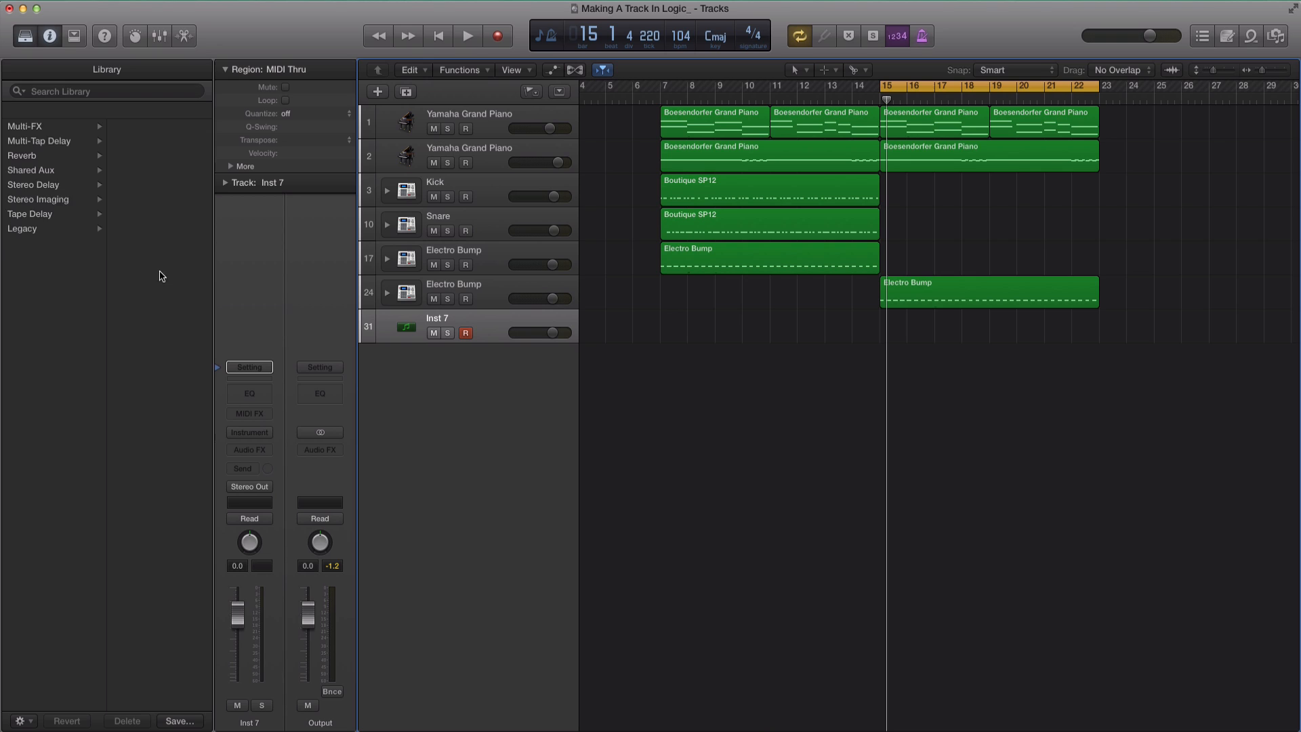
click(23, 189)
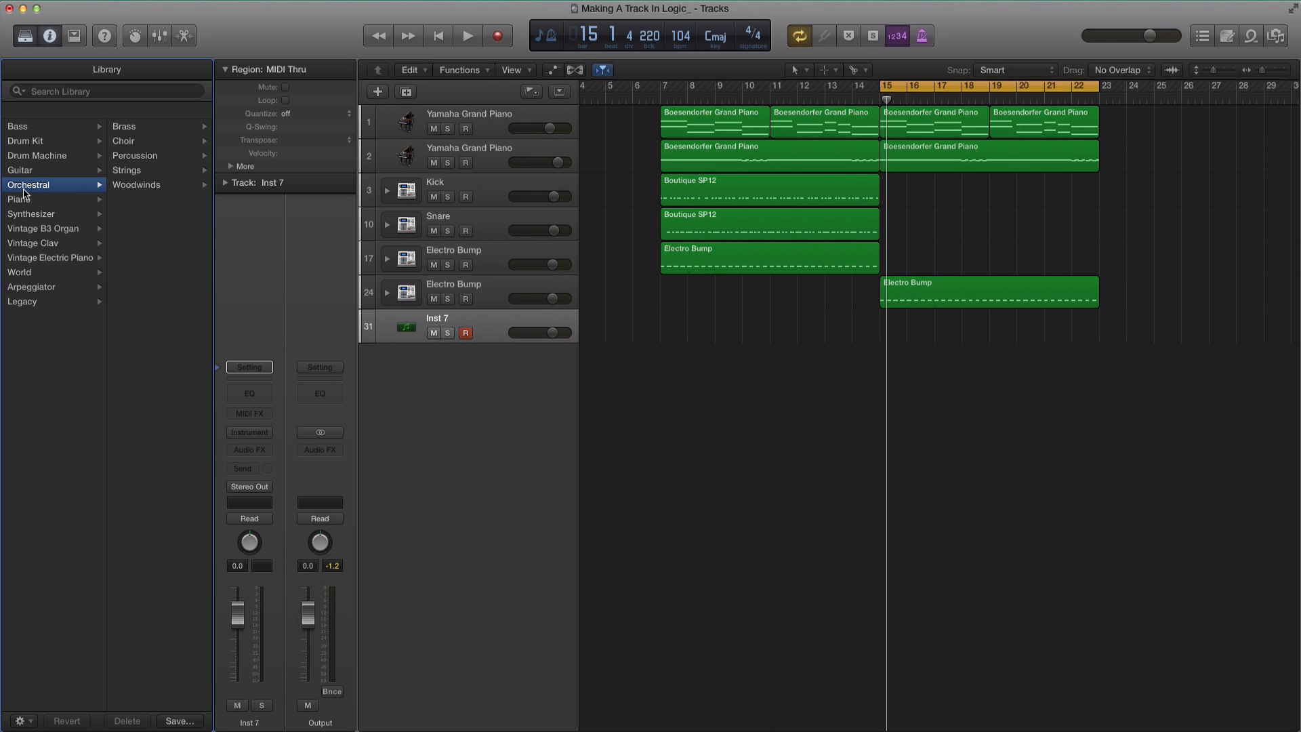
click(135, 170)
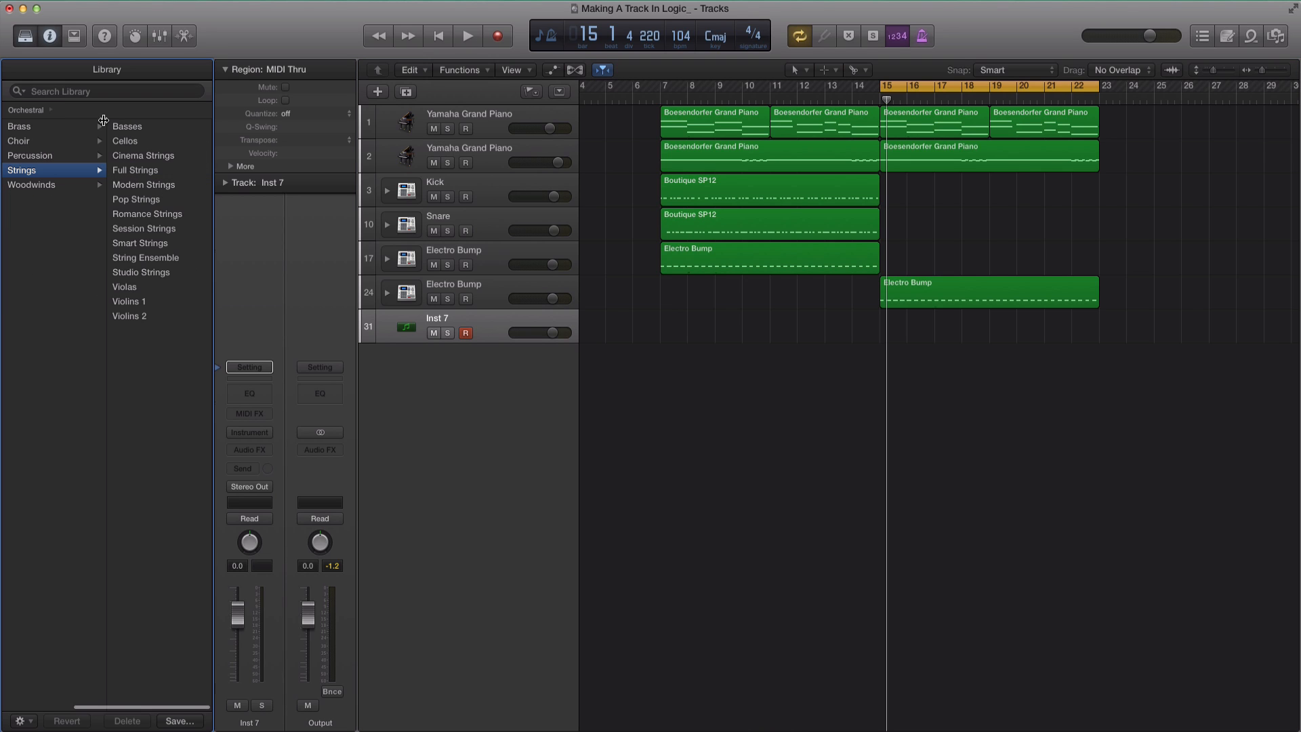
click(123, 144)
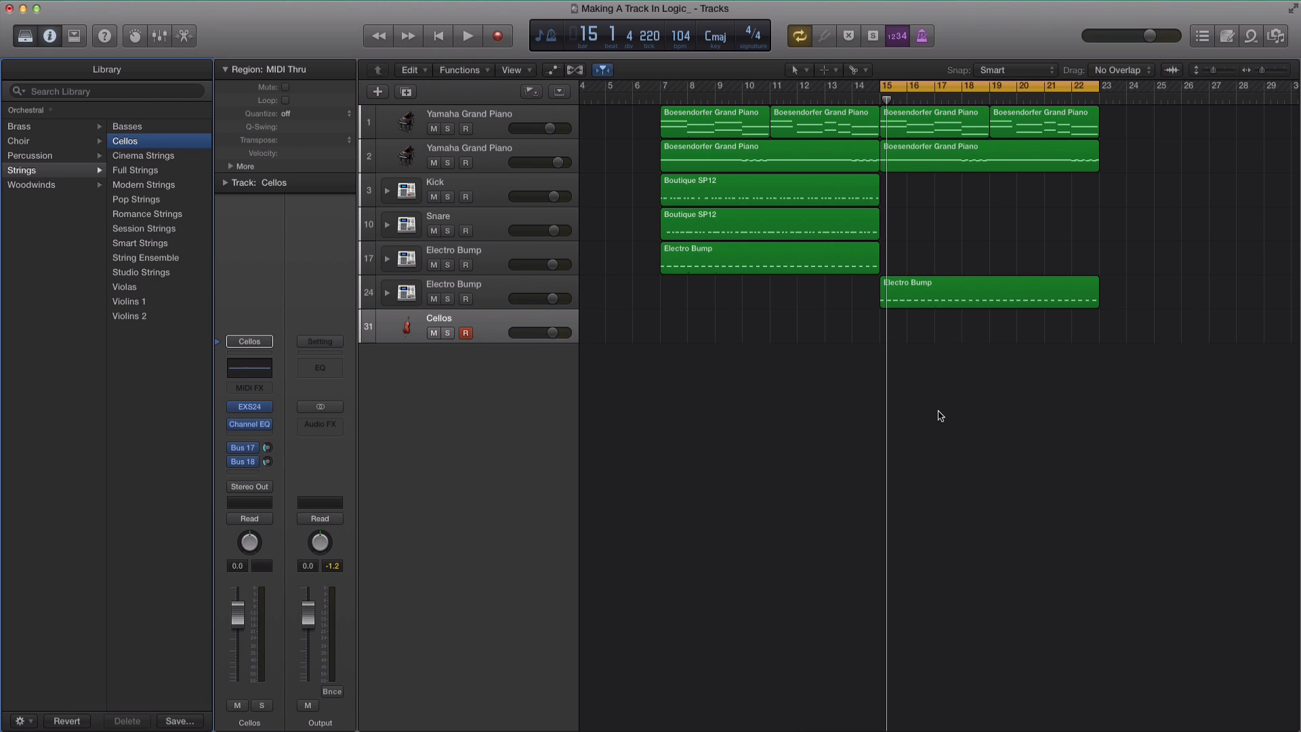
Rehearse the cello line against the playback, and record it on the Cellos track across the bar 15 to 23 cycle range.
key(space)
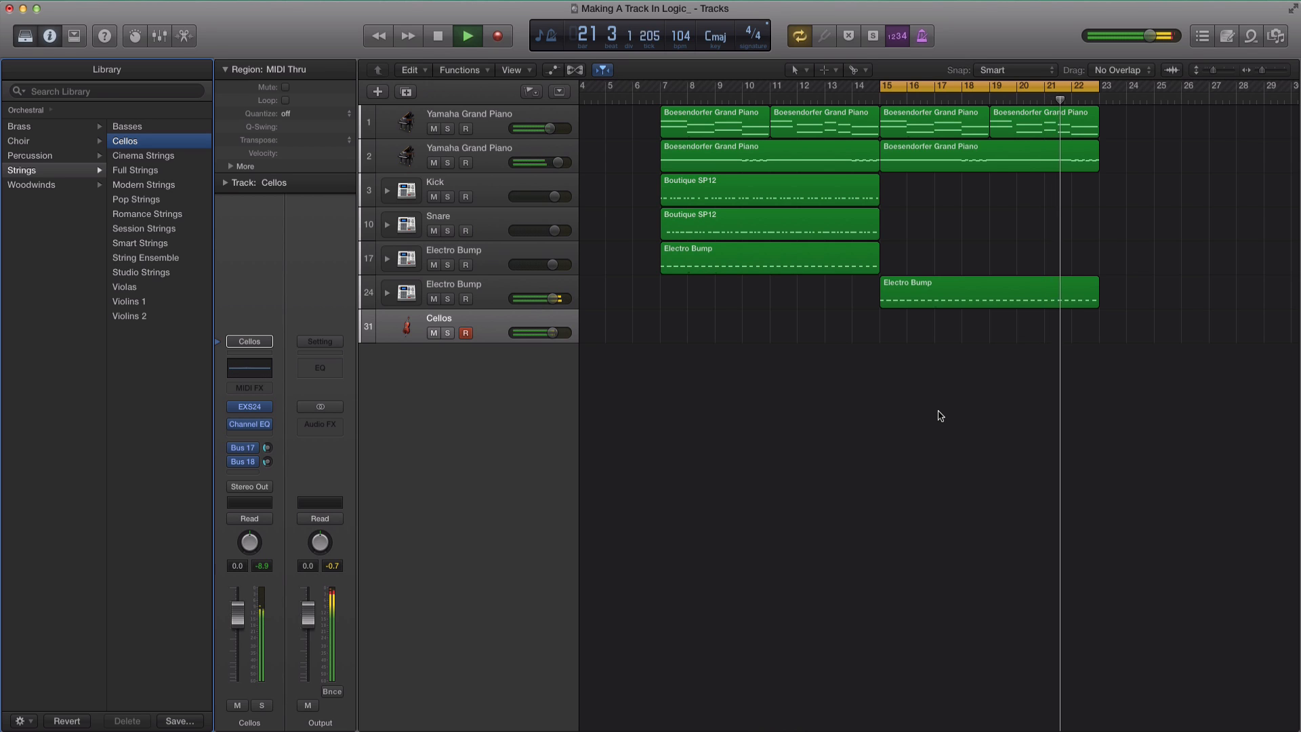
key(space)
key(space)
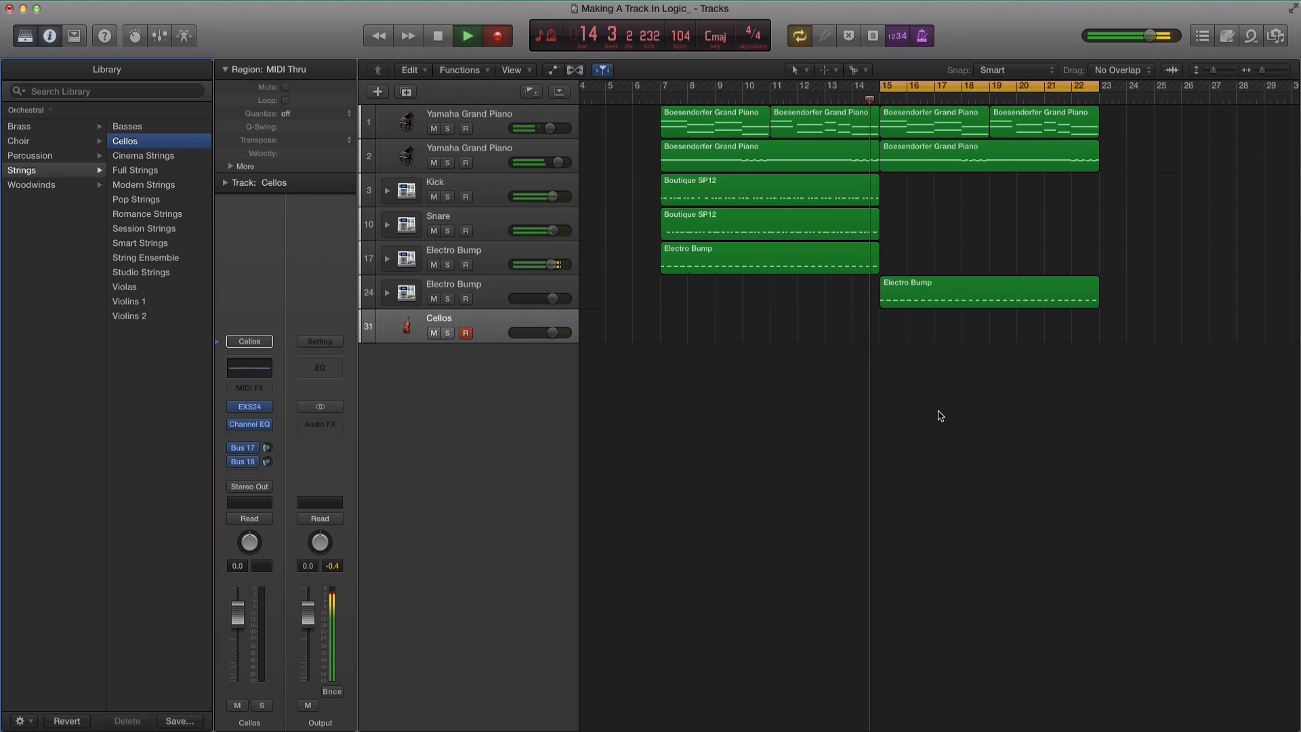
key(r)
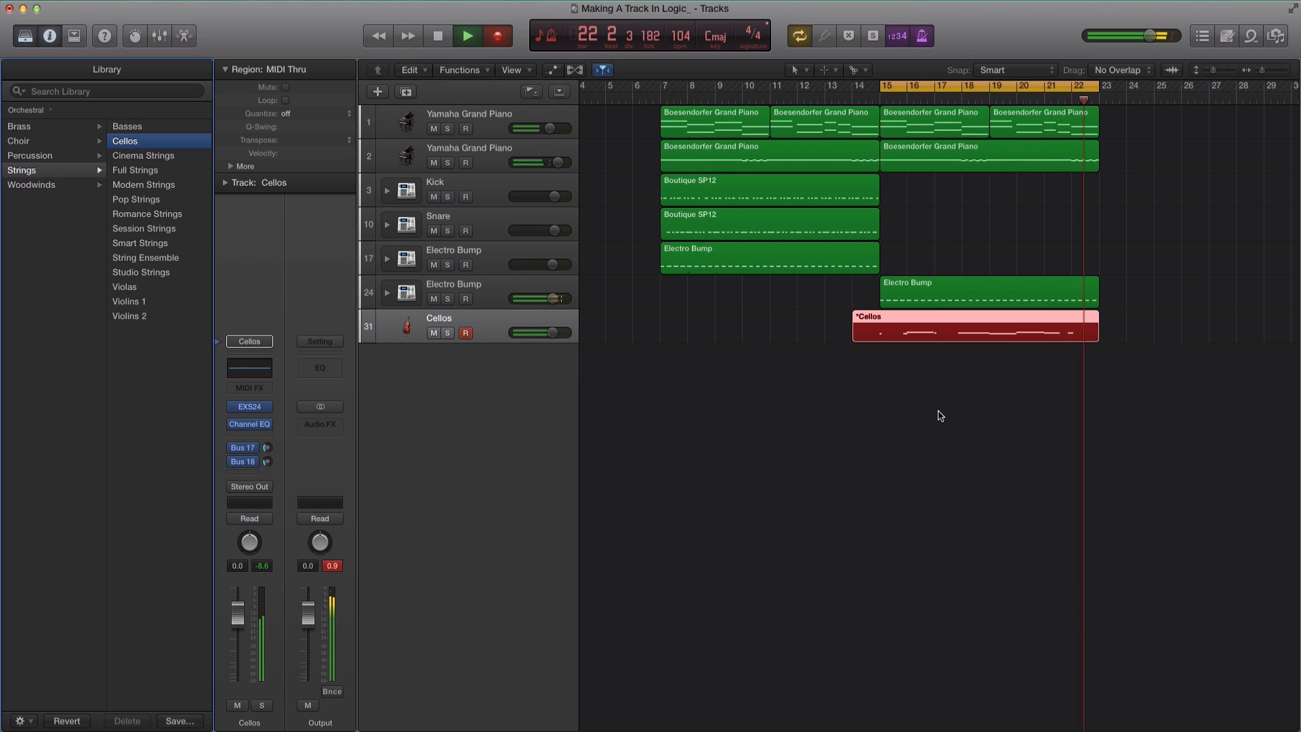
key(space)
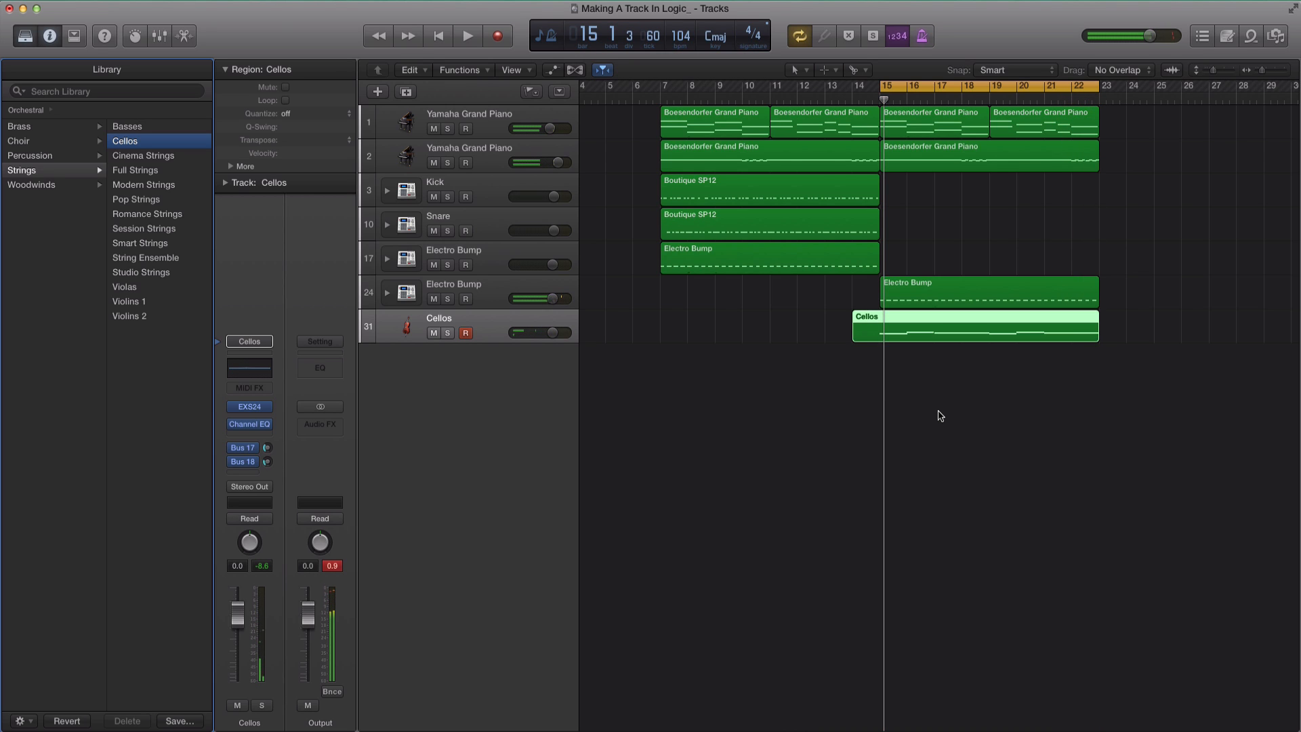
Quantize the recorded Cellos region to 1/8 Note and play it back.
click(293, 115)
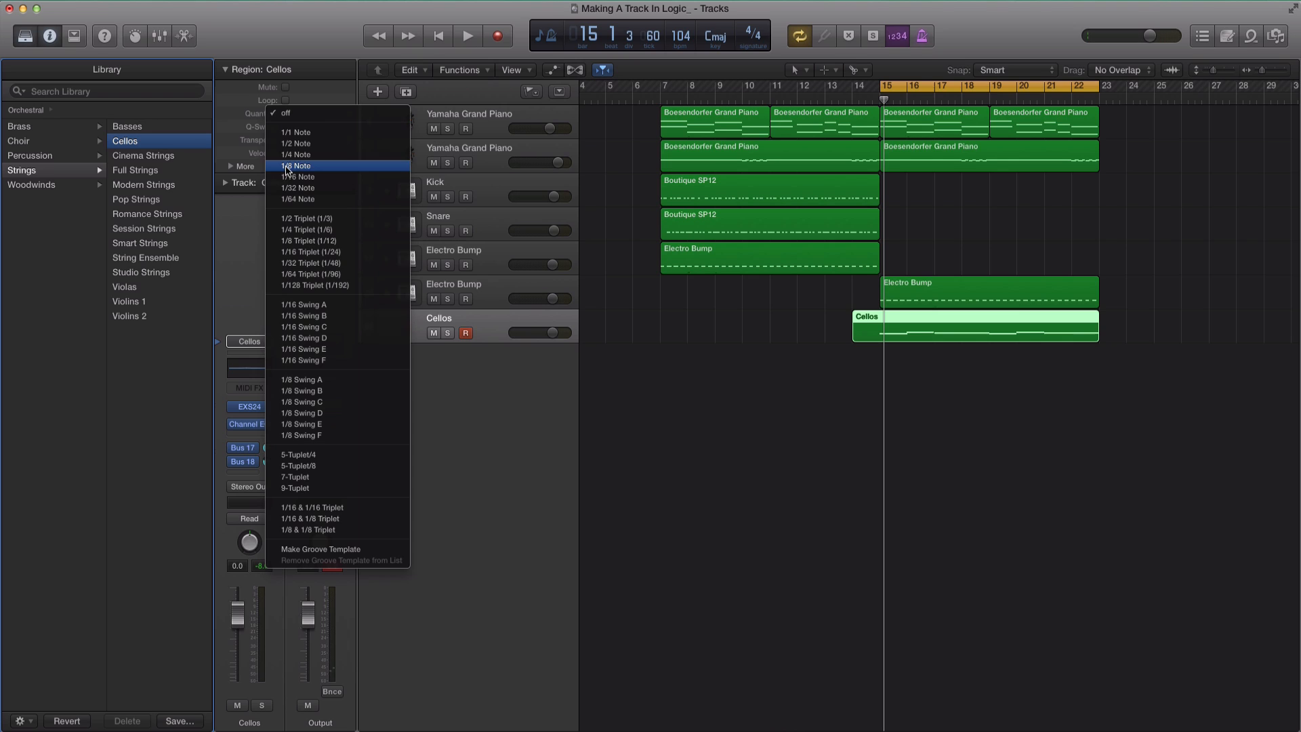
click(300, 167)
key(space)
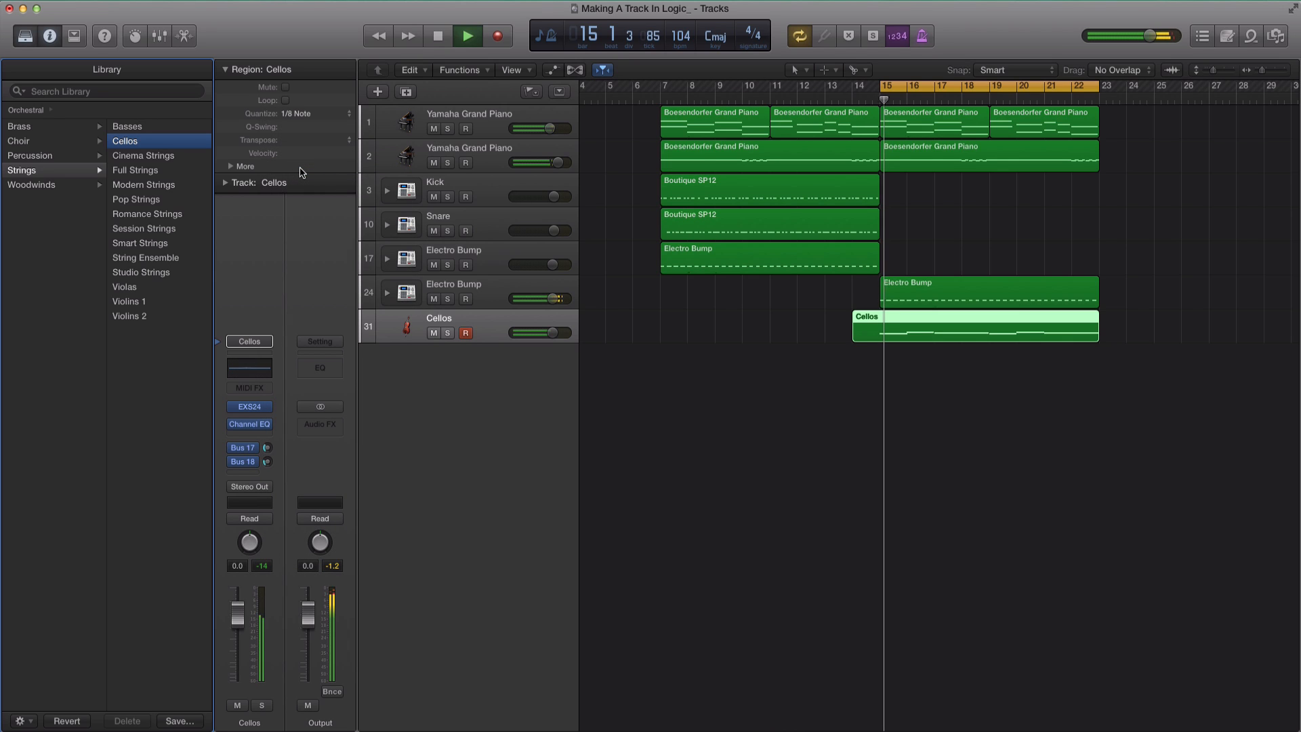
key(space)
Lower the Cellos track's volume to −1.9 dB and trim the Cellos region's start to bar 15.
drag(553, 332, 543, 336)
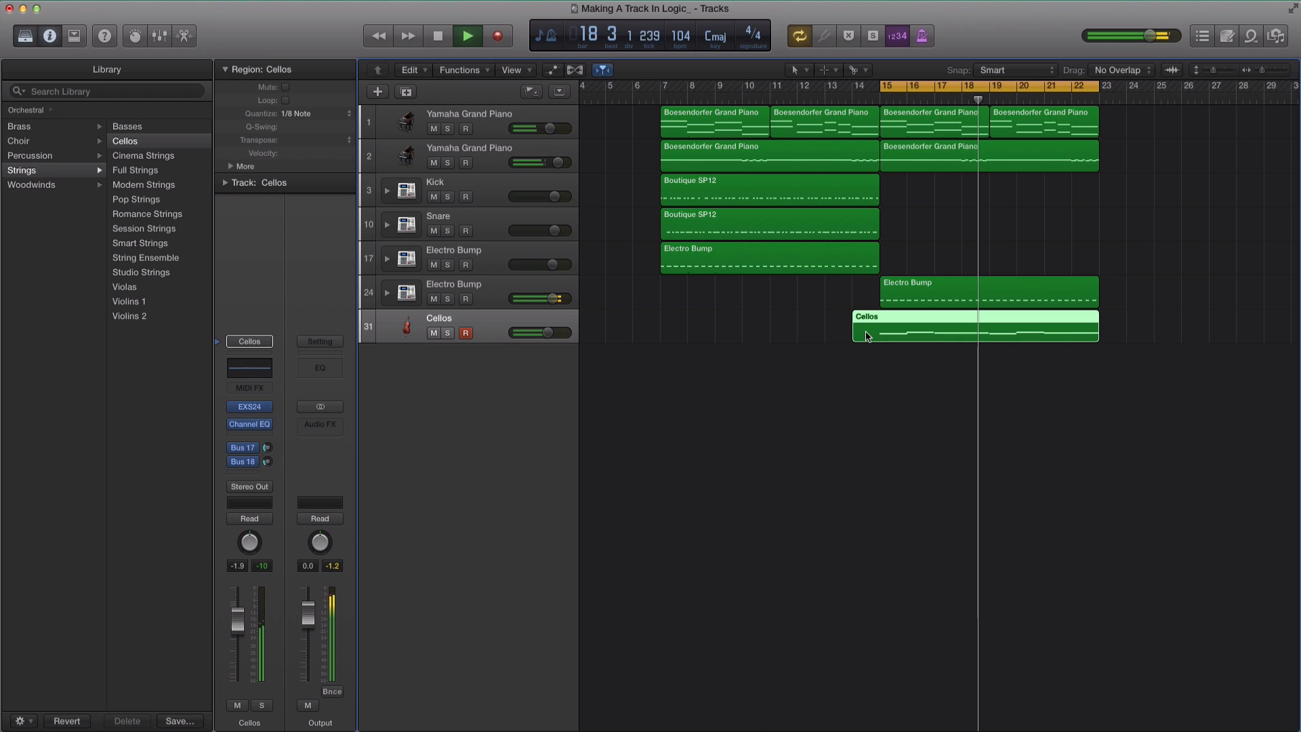
drag(855, 334, 880, 334)
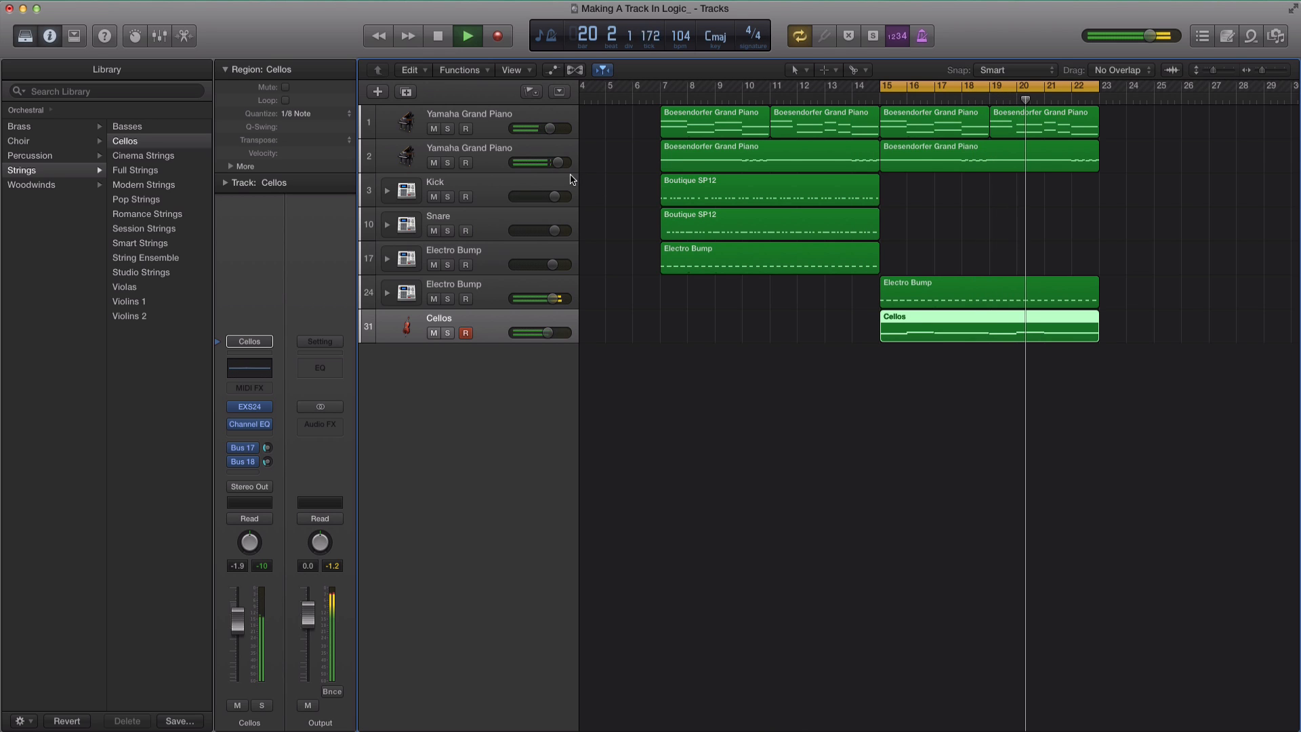
Lower the second Yamaha Grand Piano track's volume slightly and set the Cellos track to −3.3 dB during playback.
drag(561, 169, 552, 169)
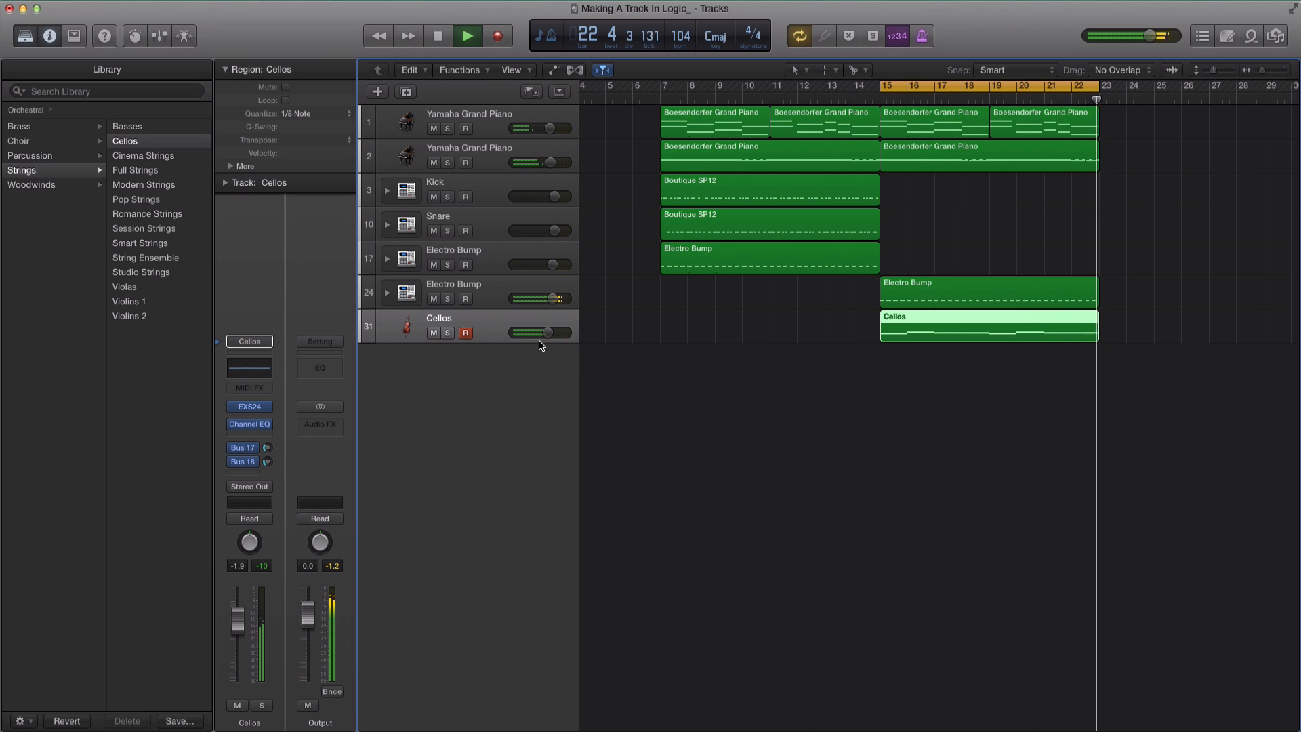
drag(544, 337, 535, 333)
key(space)
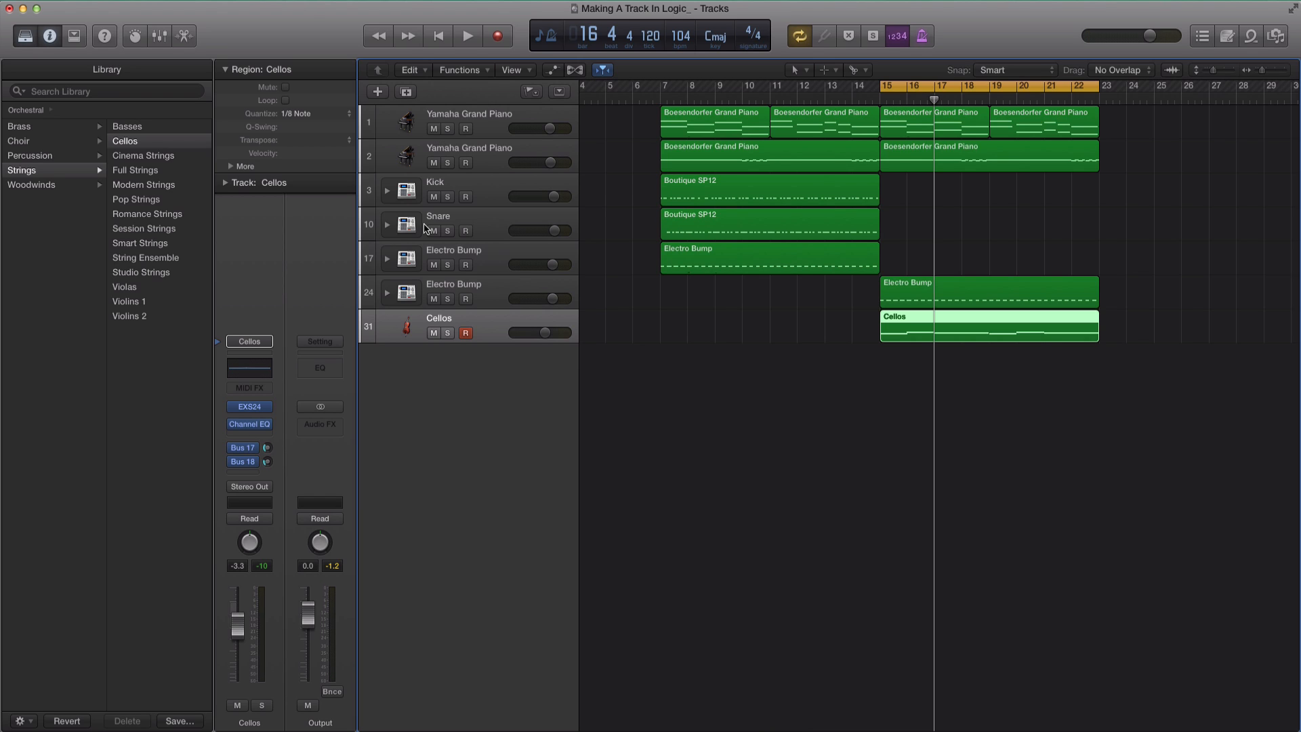
Create another software instrument track and load the Reveal Sound Spire instrument on it in stereo.
click(378, 93)
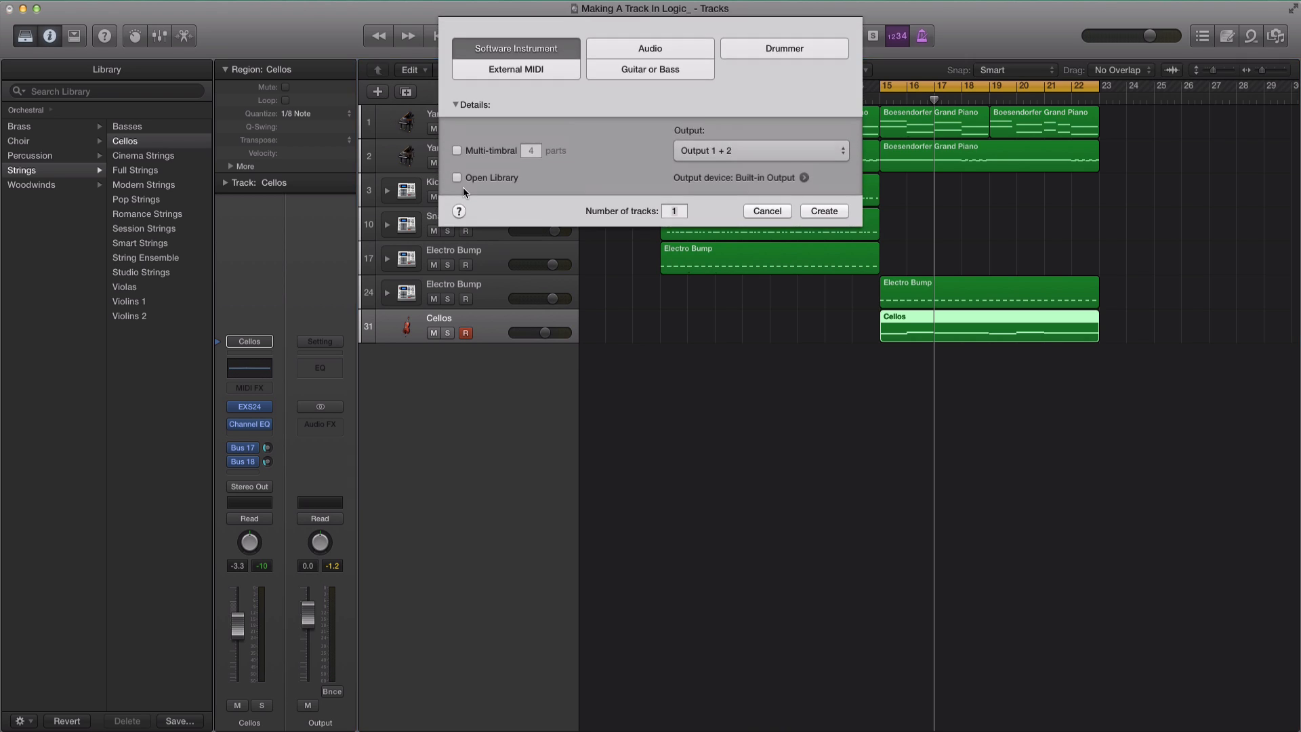
click(814, 212)
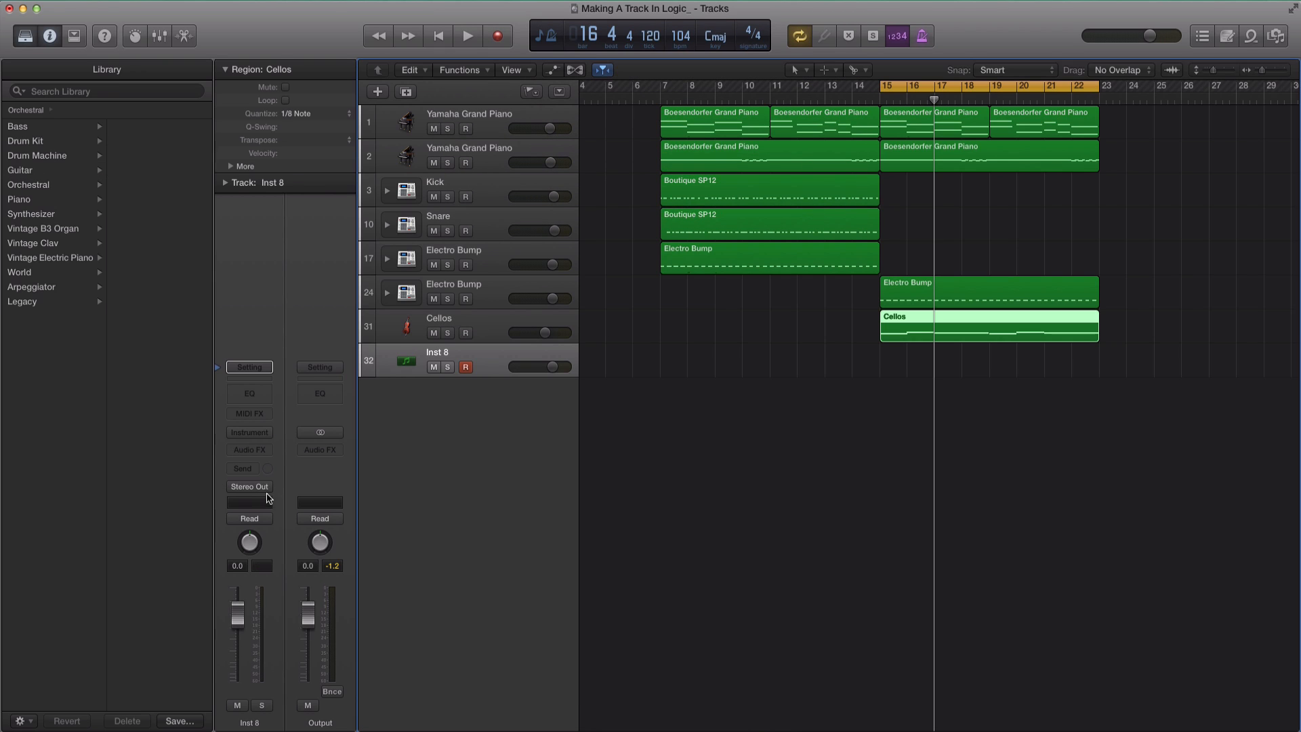
click(266, 434)
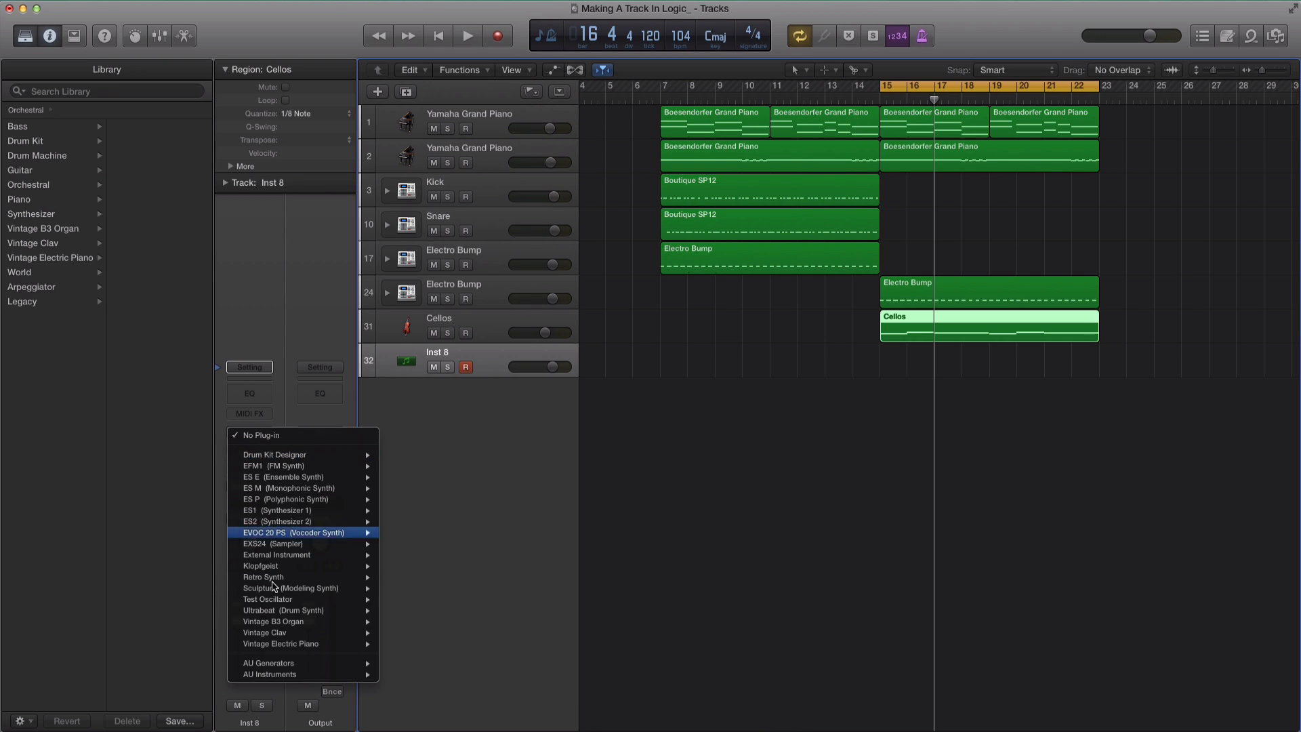
mouse_move(302, 675)
mouse_move(441, 687)
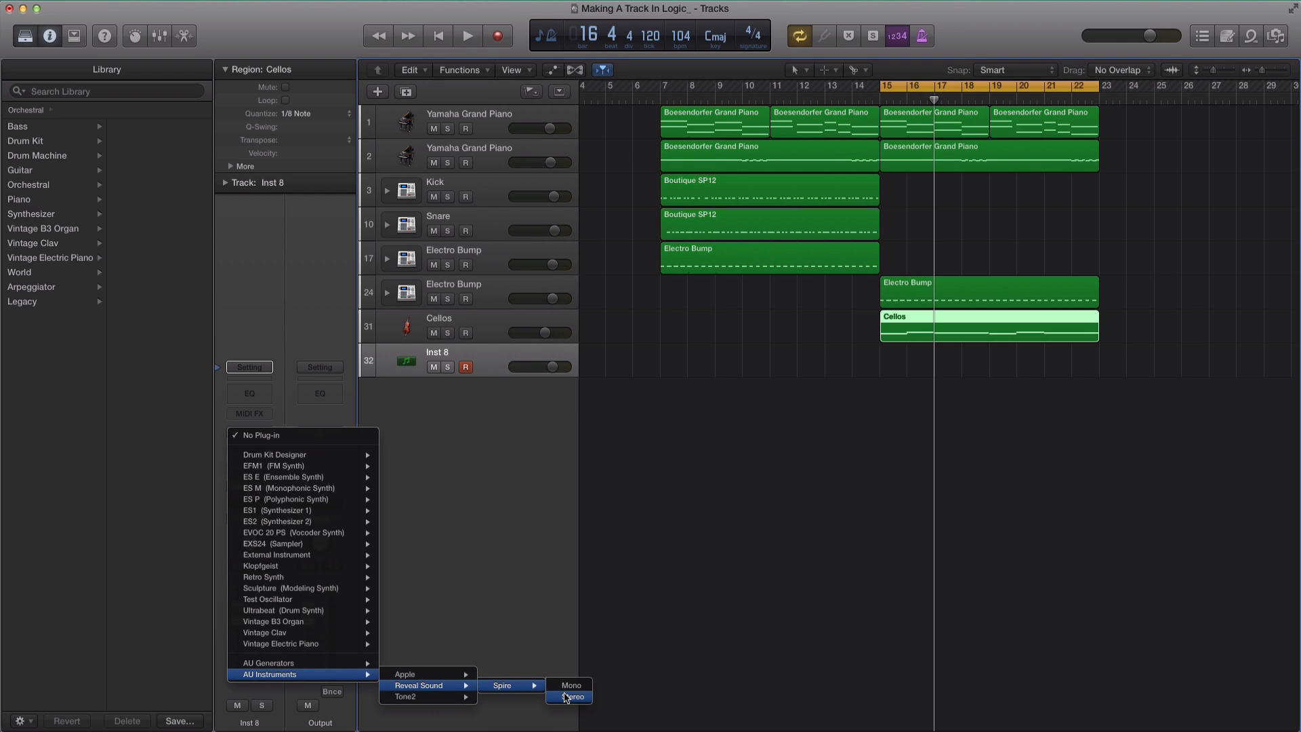
click(567, 696)
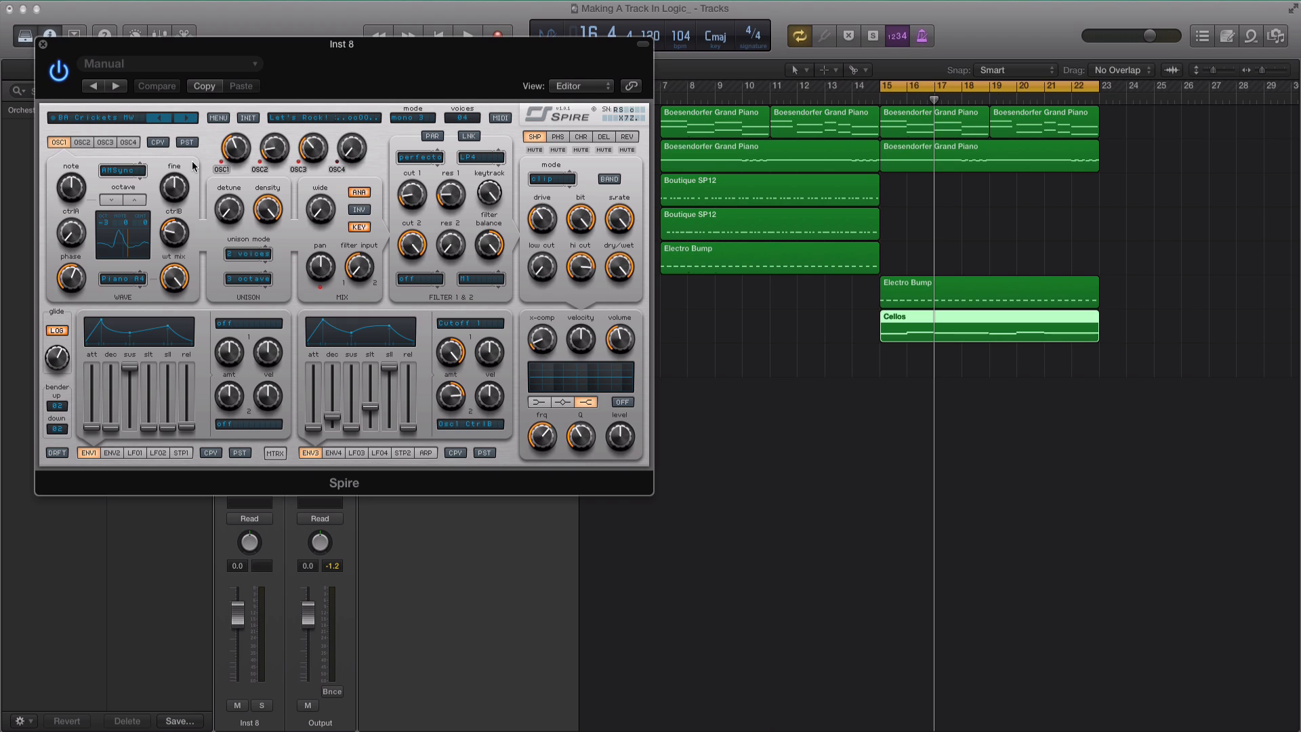
Load the preset file Arp1.spf into Spire.
click(220, 119)
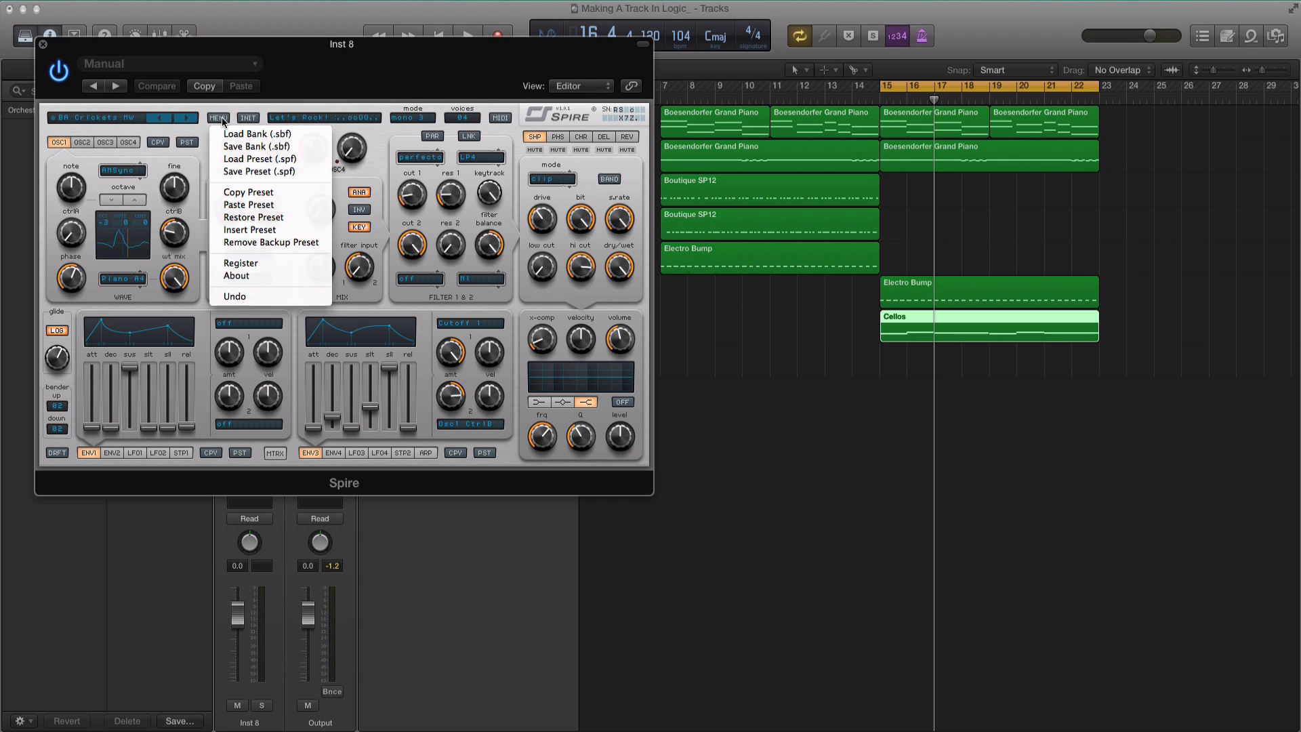
click(239, 168)
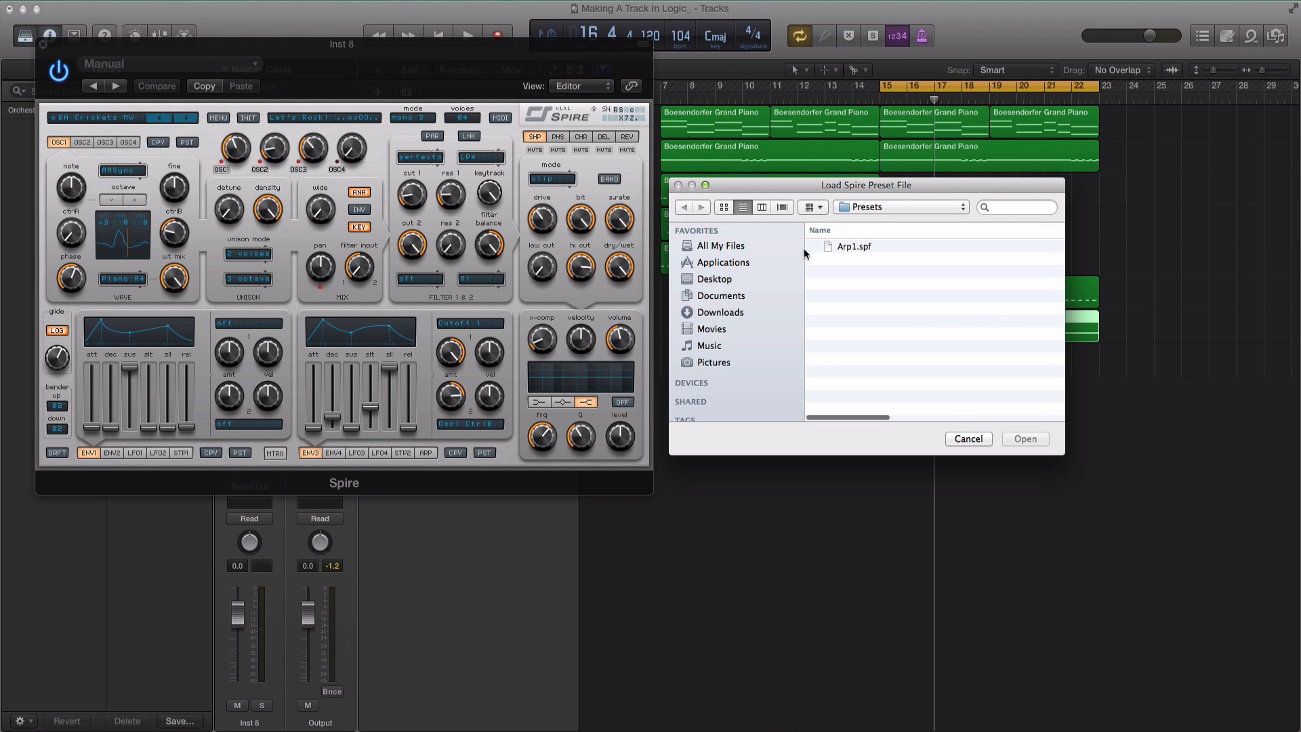
double_click(841, 248)
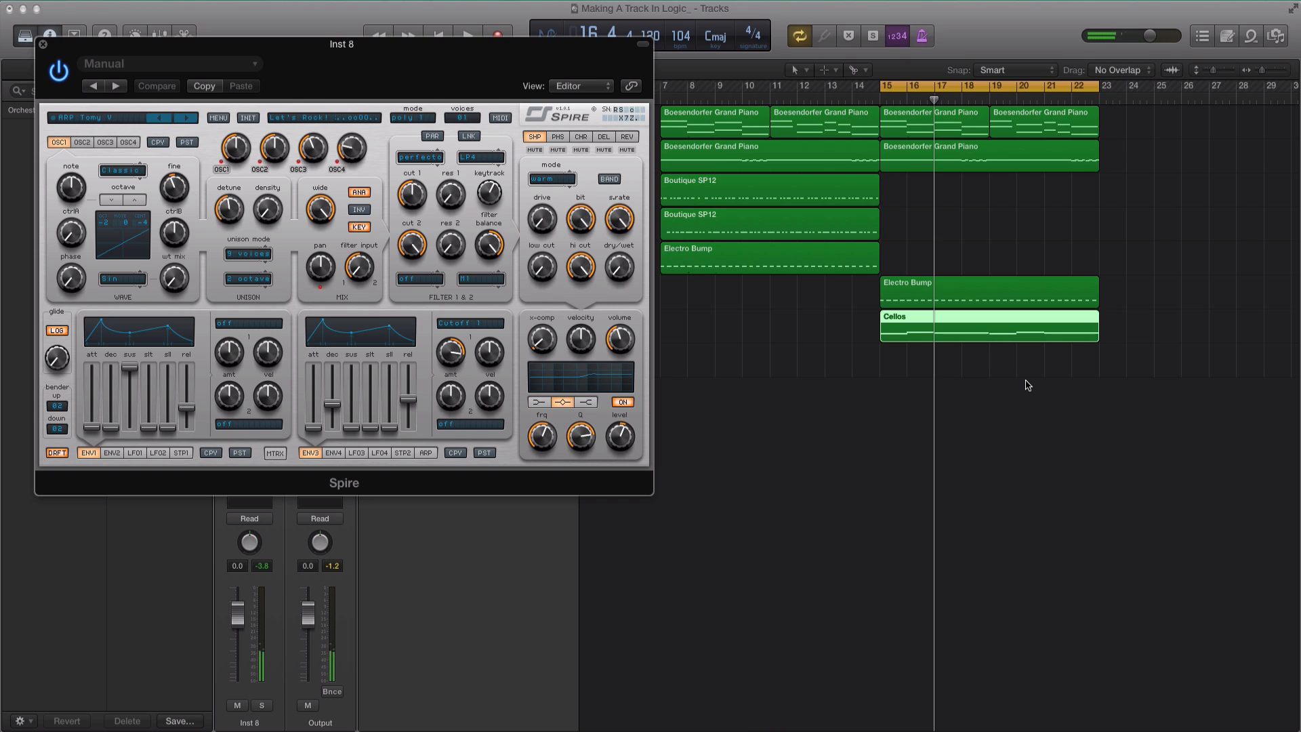
Record a Spire arpeggio part over bars 15 to 23, and quantize its region to 1/8 Note.
key(r)
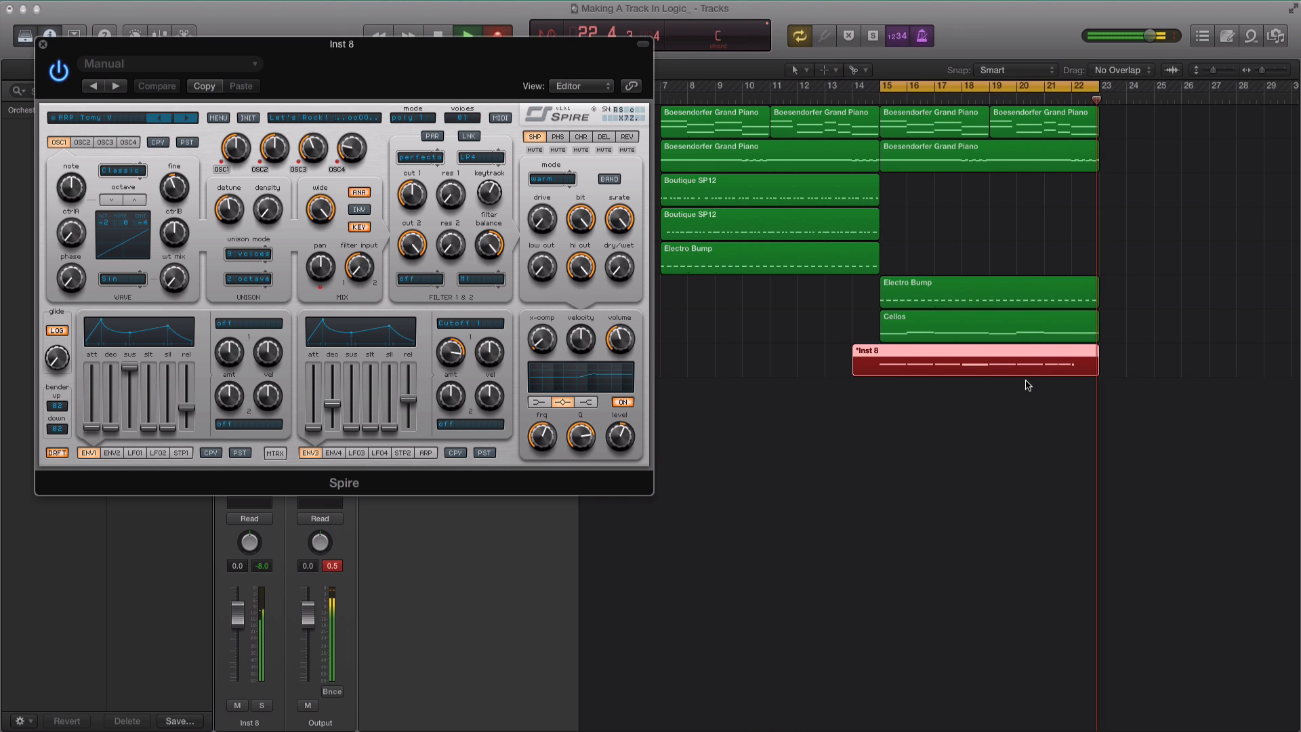
key(space)
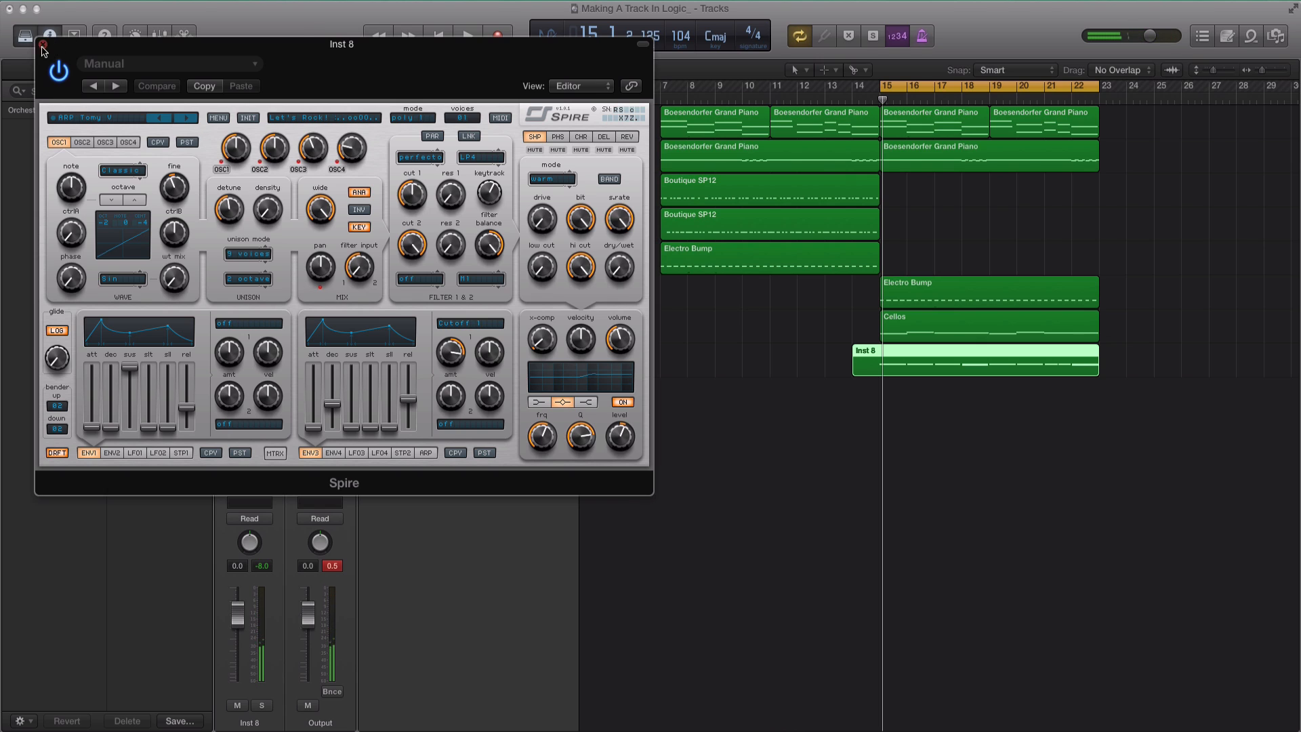
click(43, 46)
click(308, 116)
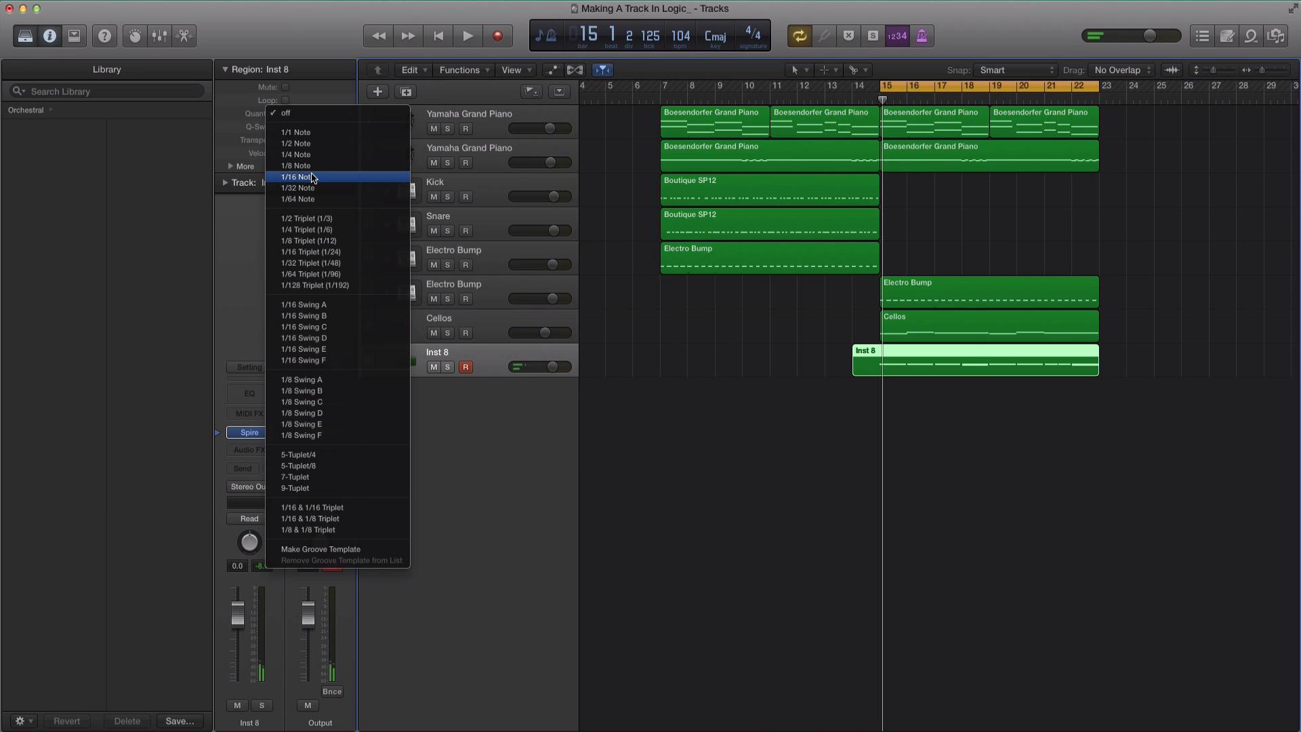
click(314, 172)
key(space)
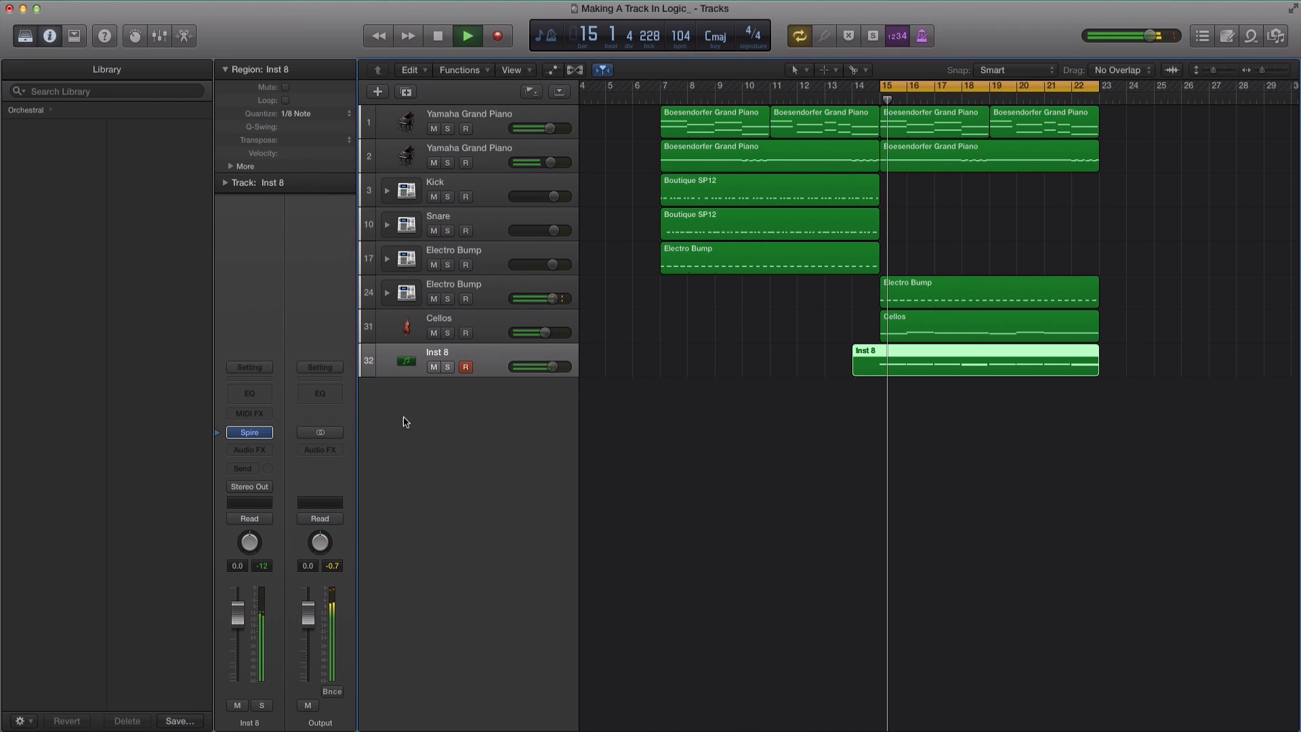
Balance the Spire track against the mix by lowering its volume to about −5.6 dB during playback.
drag(553, 366, 541, 367)
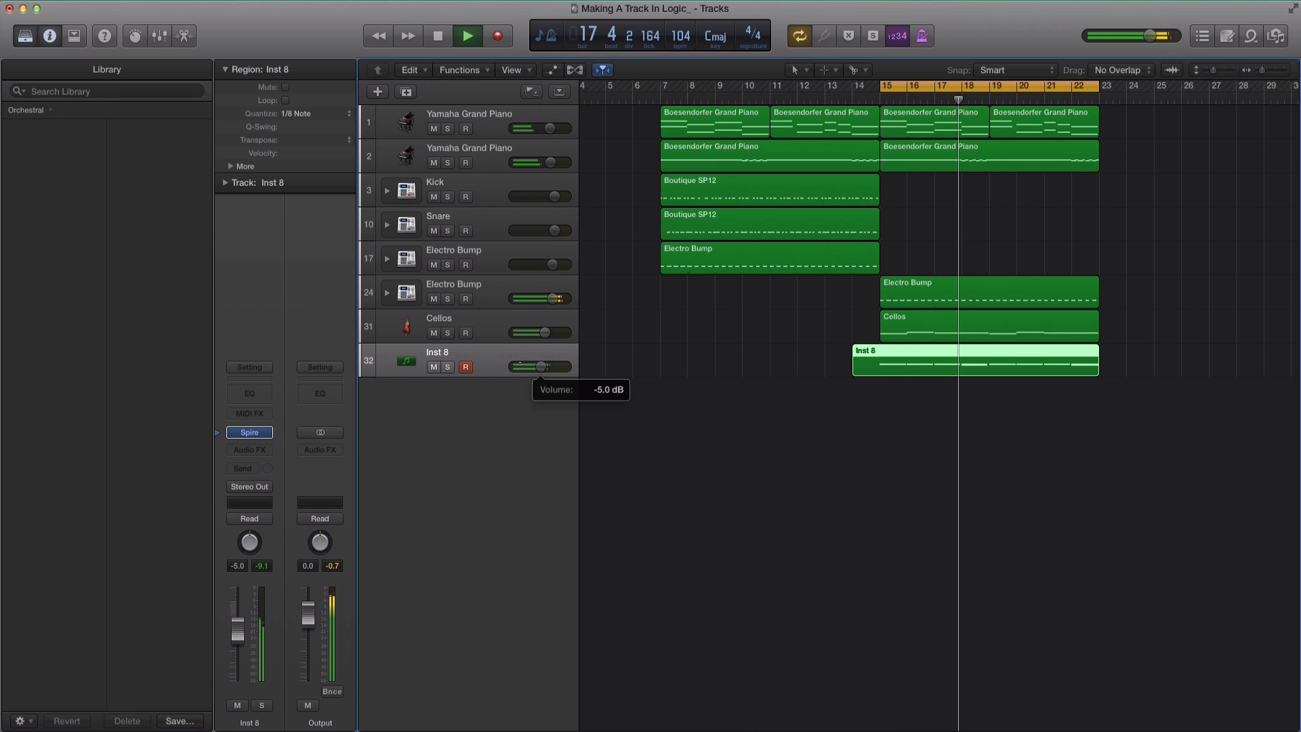
drag(521, 367, 523, 367)
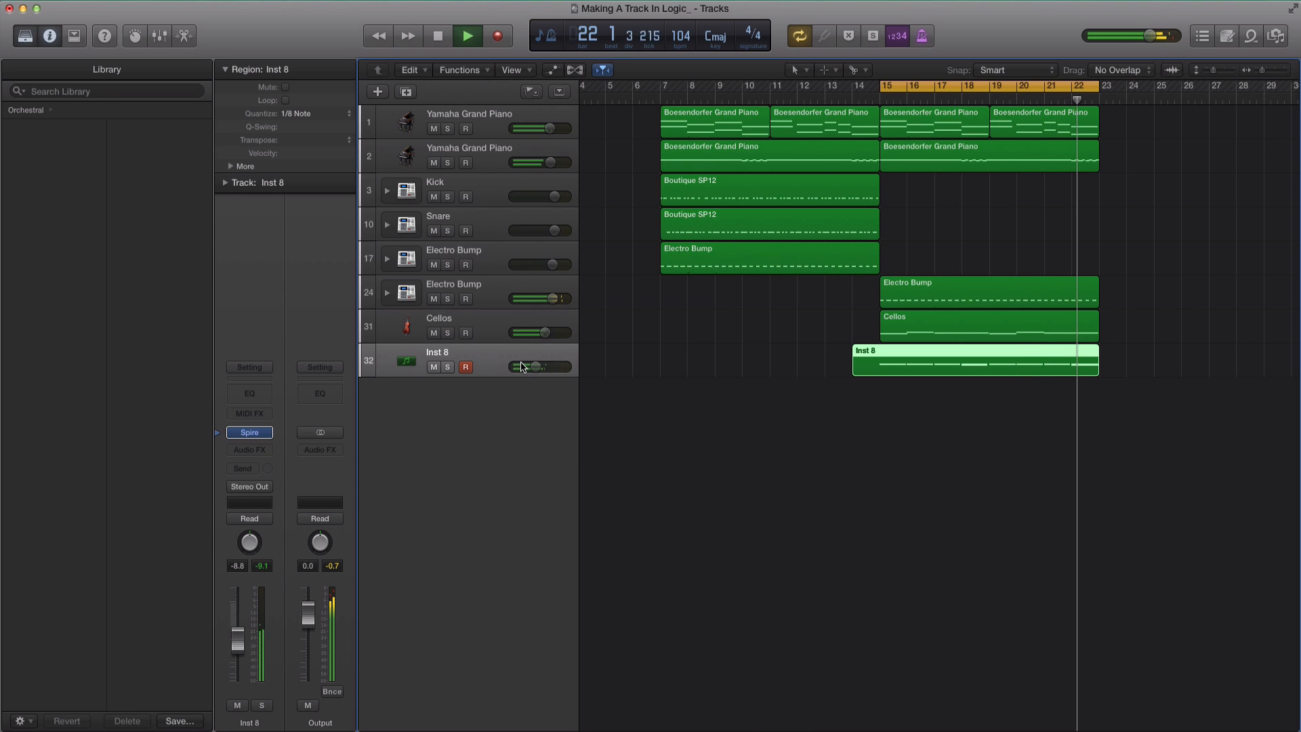
scroll(523, 367, up, 3)
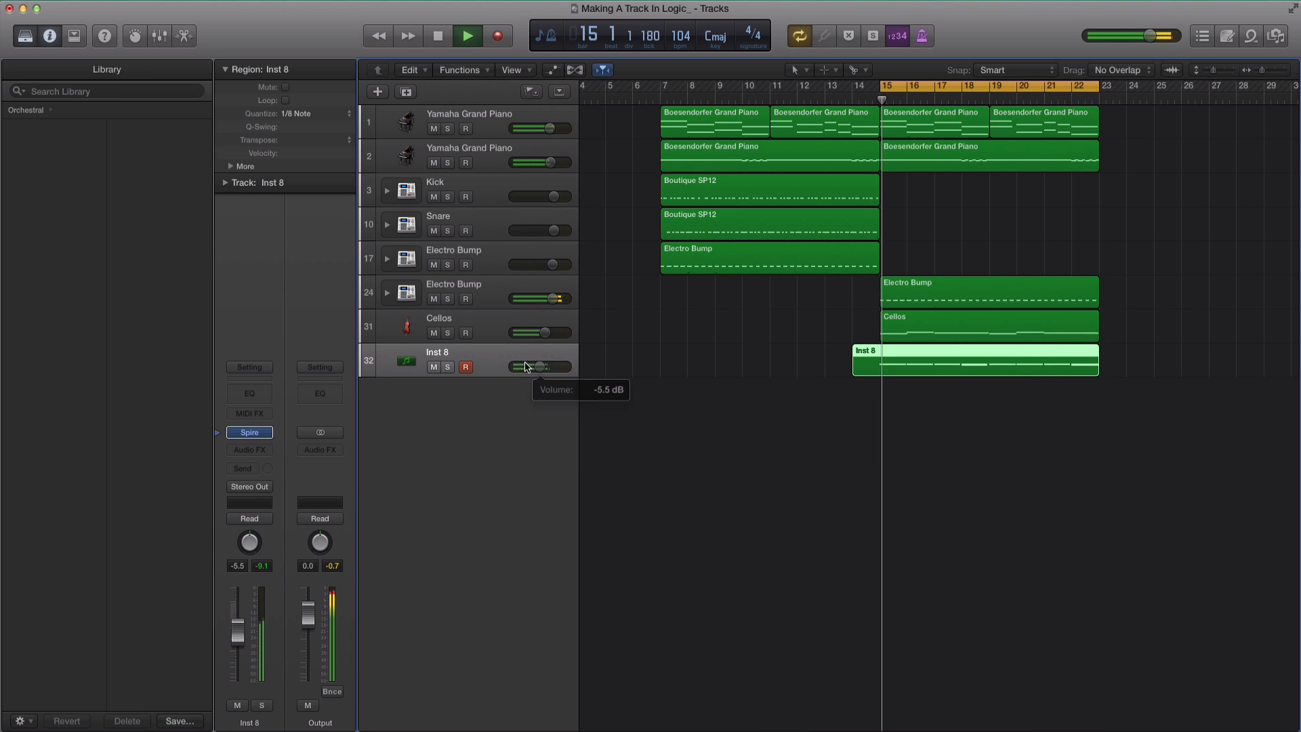
scroll(523, 366, down, 1)
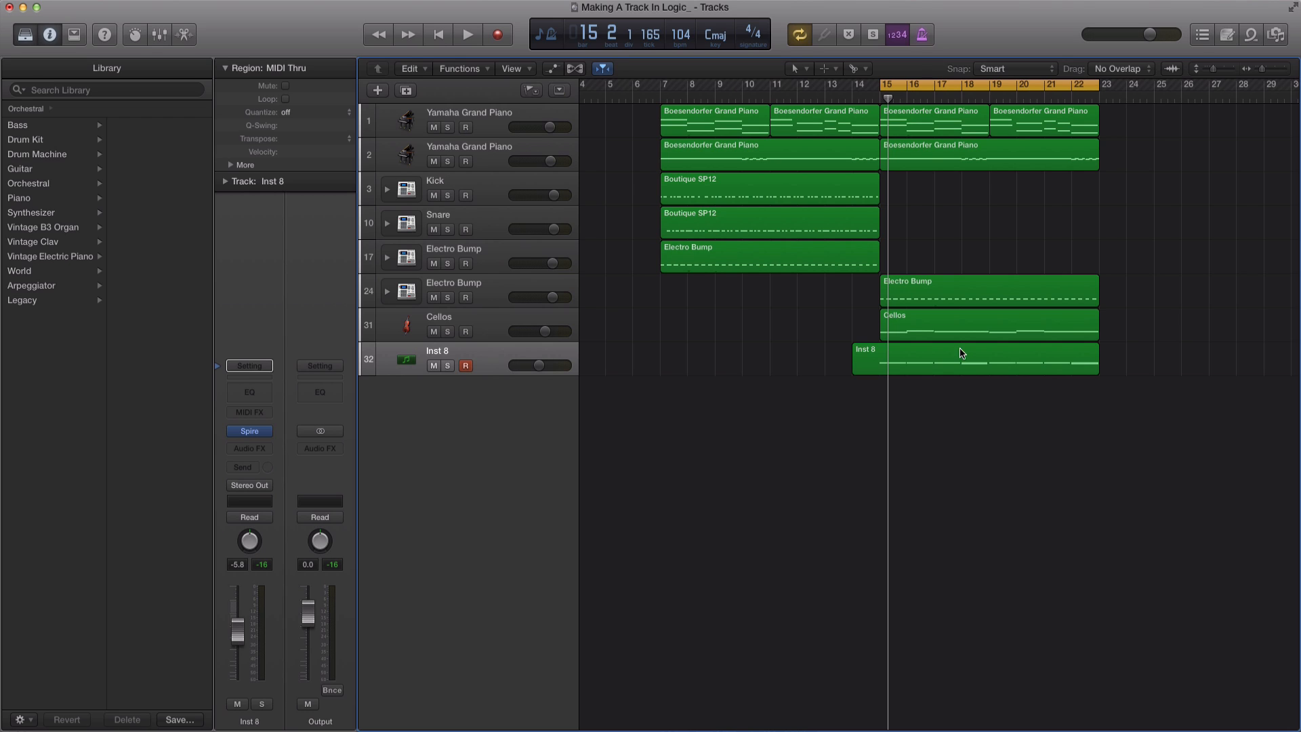
Create a third software instrument track below the Spire track and load the Tone2 Gladiator instrument on it.
click(379, 91)
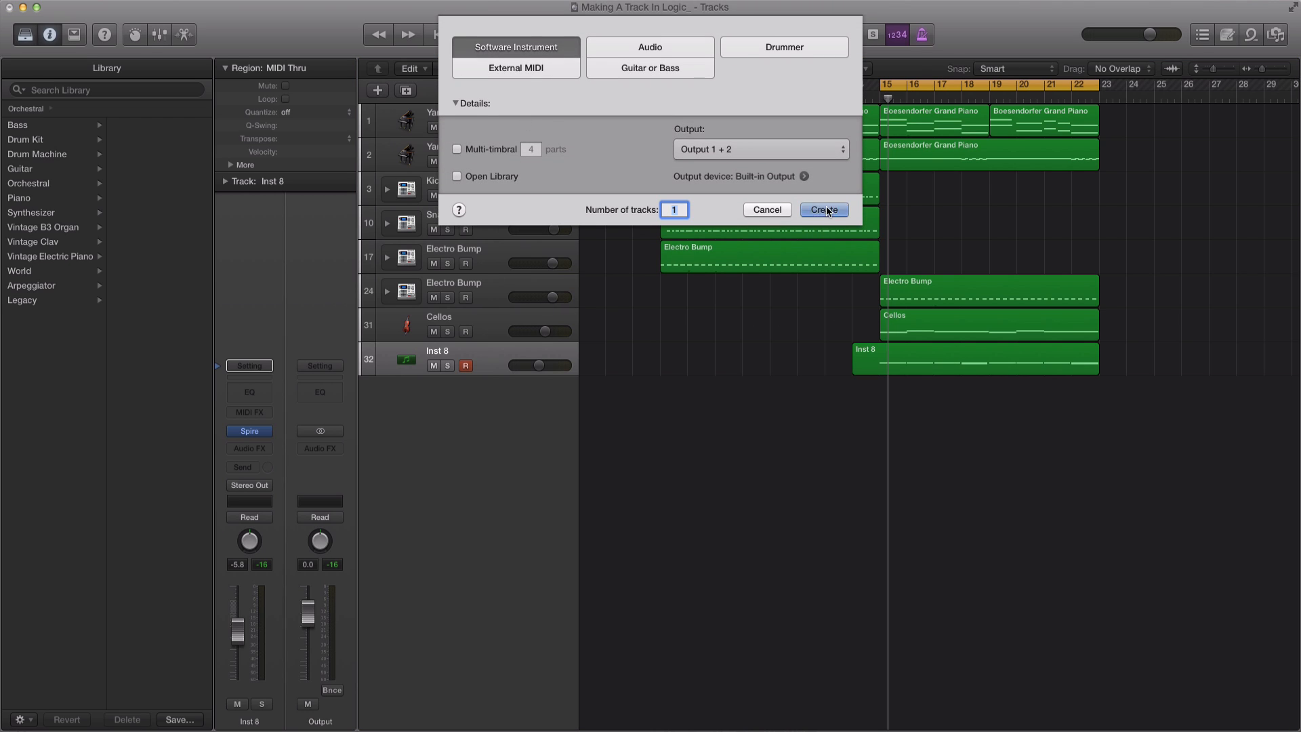
click(825, 210)
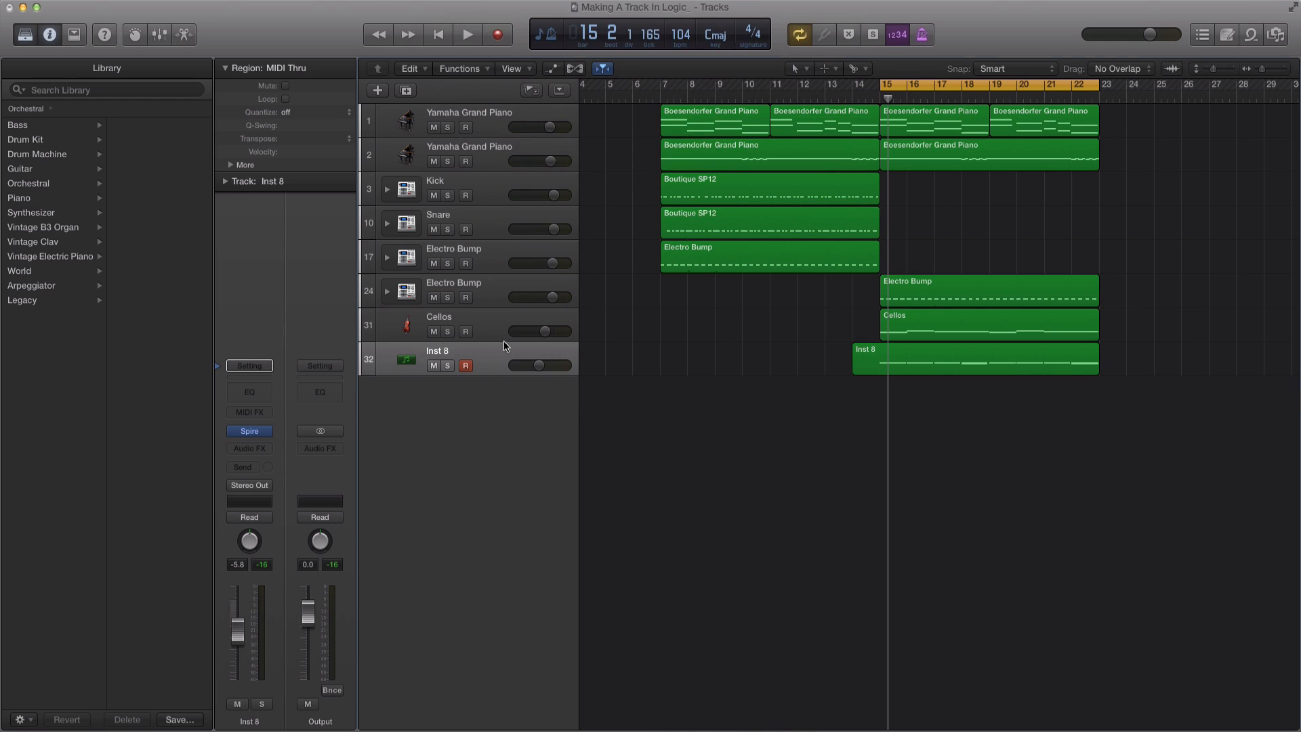
click(267, 437)
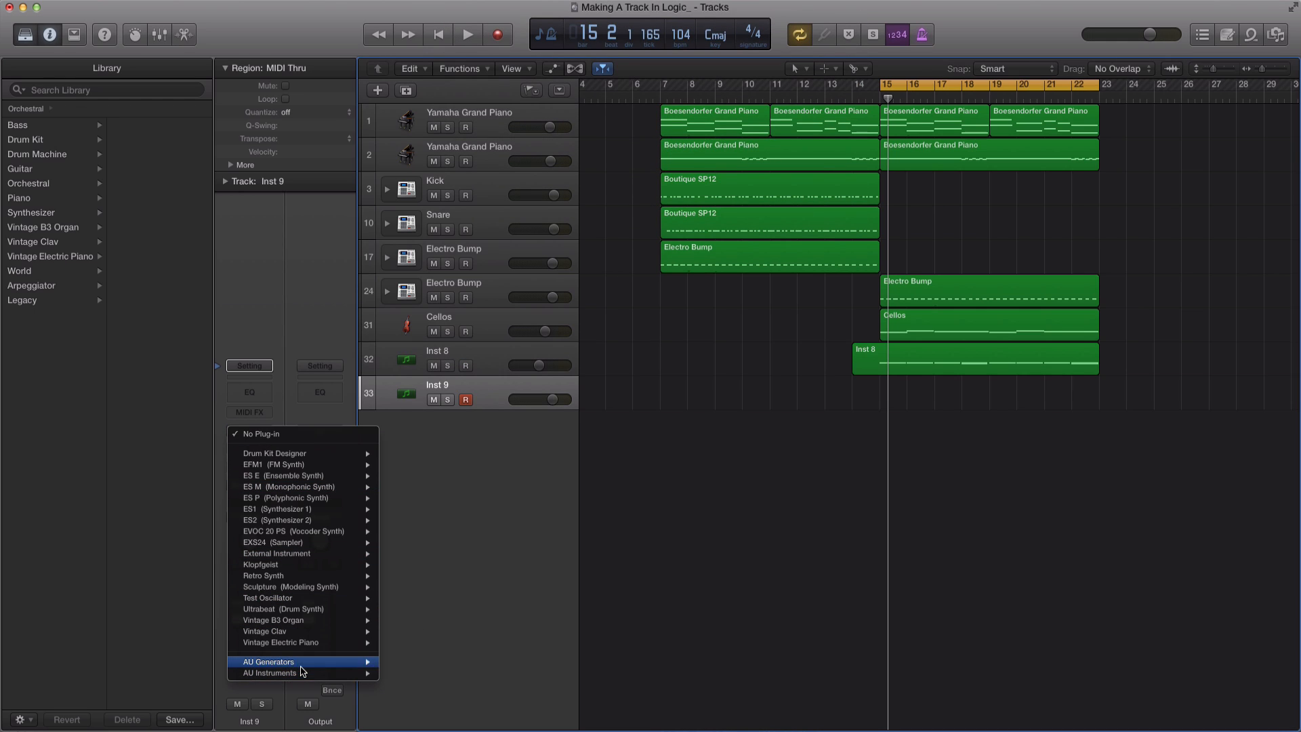
mouse_move(304, 675)
mouse_move(437, 696)
mouse_move(525, 697)
click(583, 696)
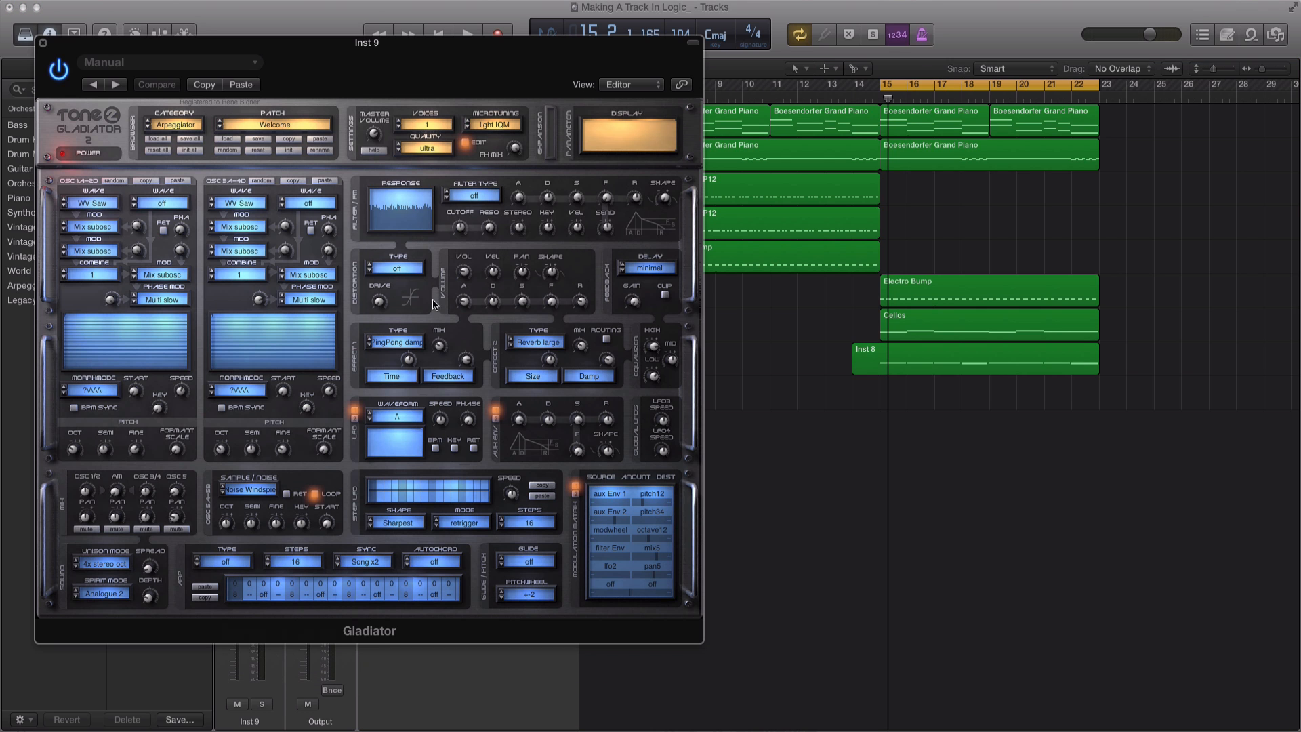
Load the pad patch PA Disorganized XS in Gladiator and close the instrument window.
click(166, 126)
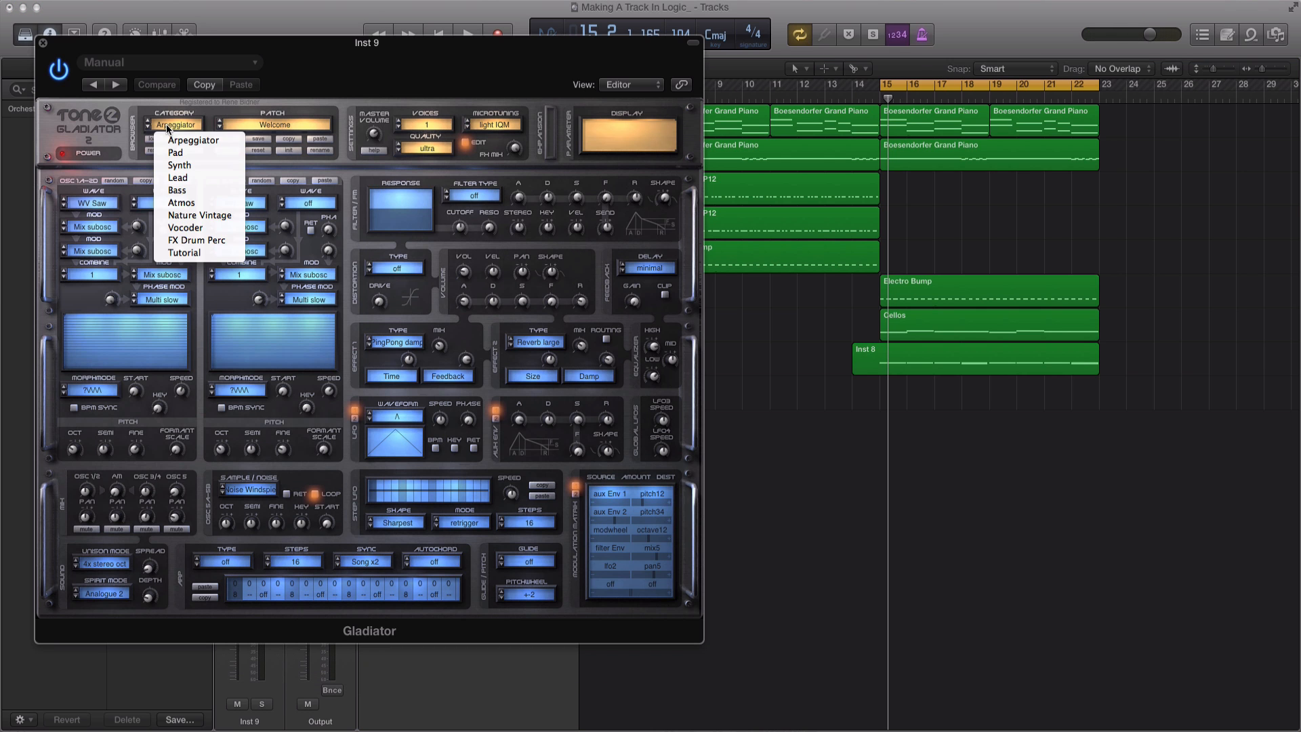
click(175, 150)
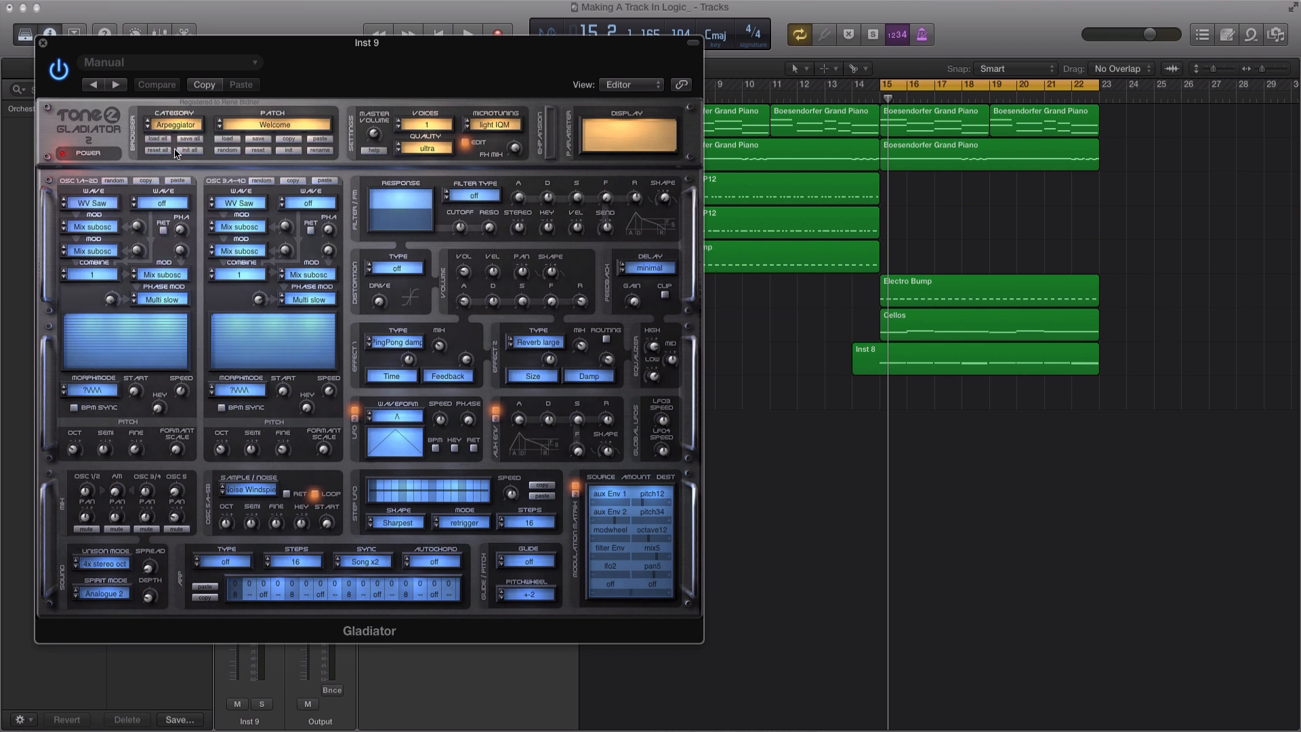
click(274, 124)
scroll(264, 379, down, 3)
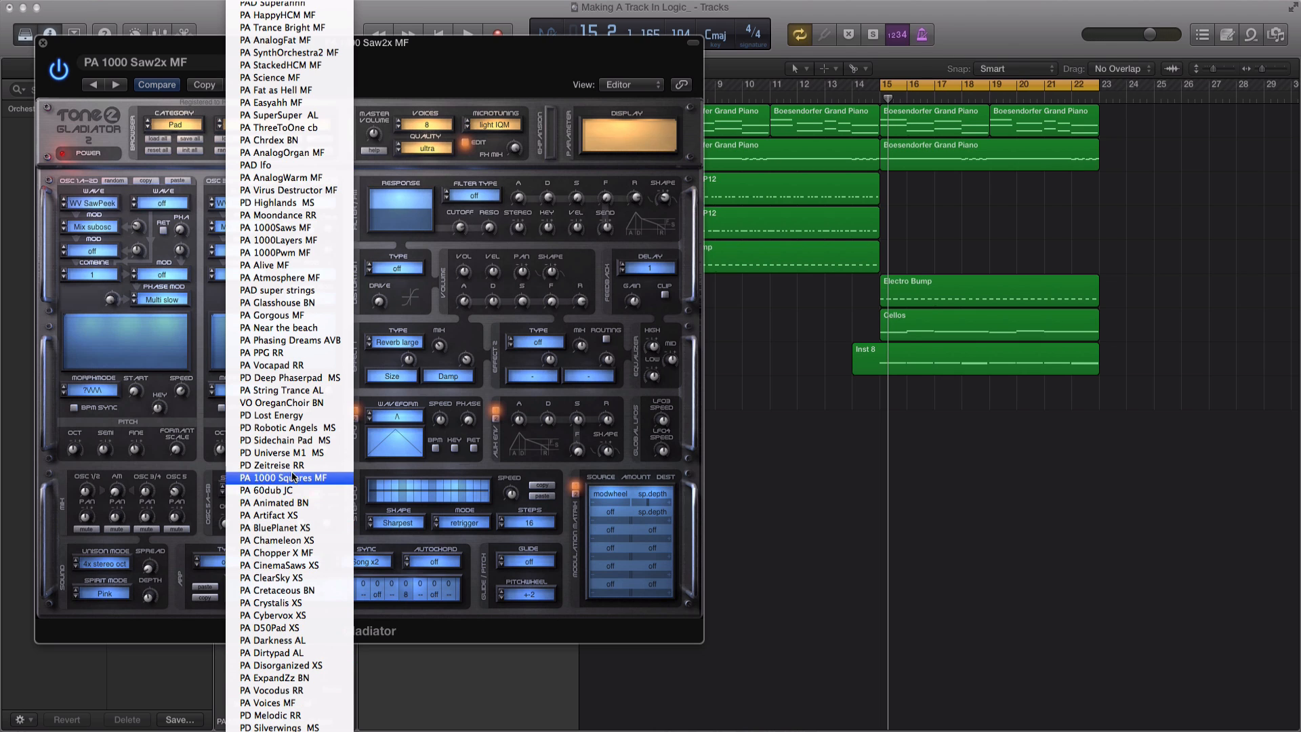
click(322, 668)
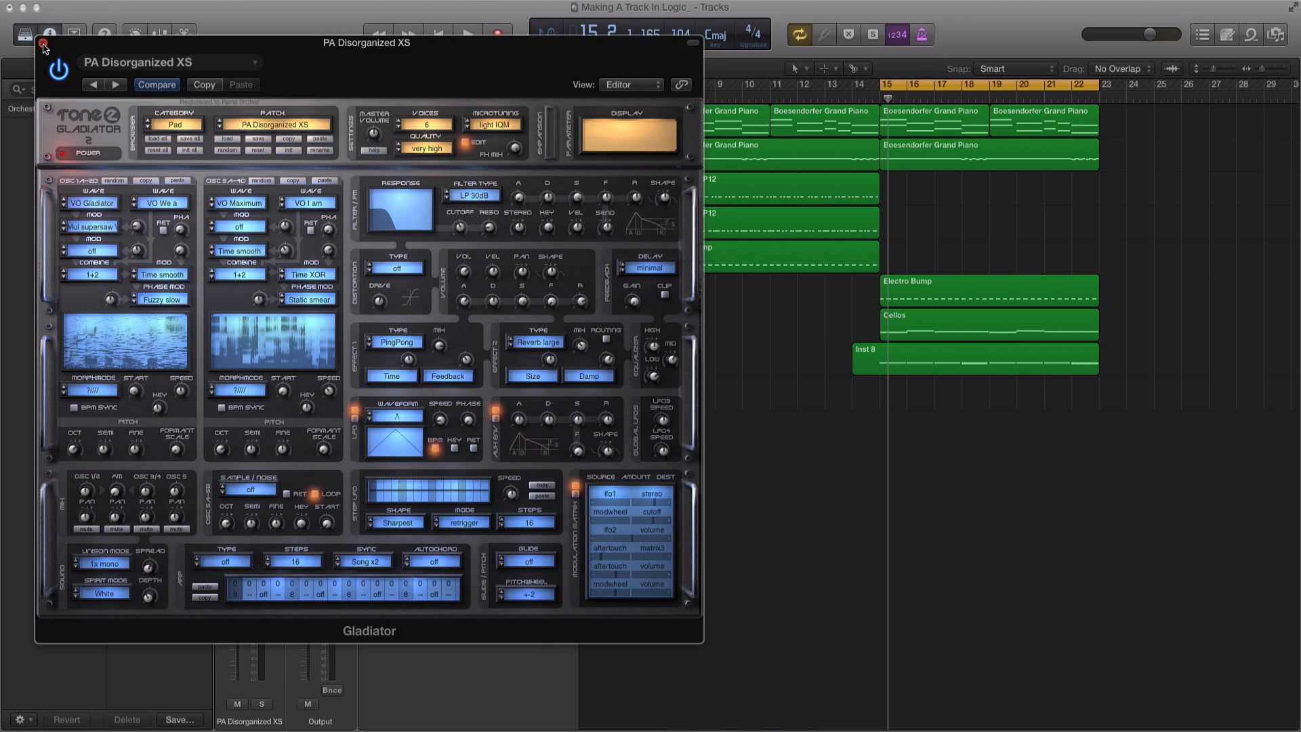
click(43, 42)
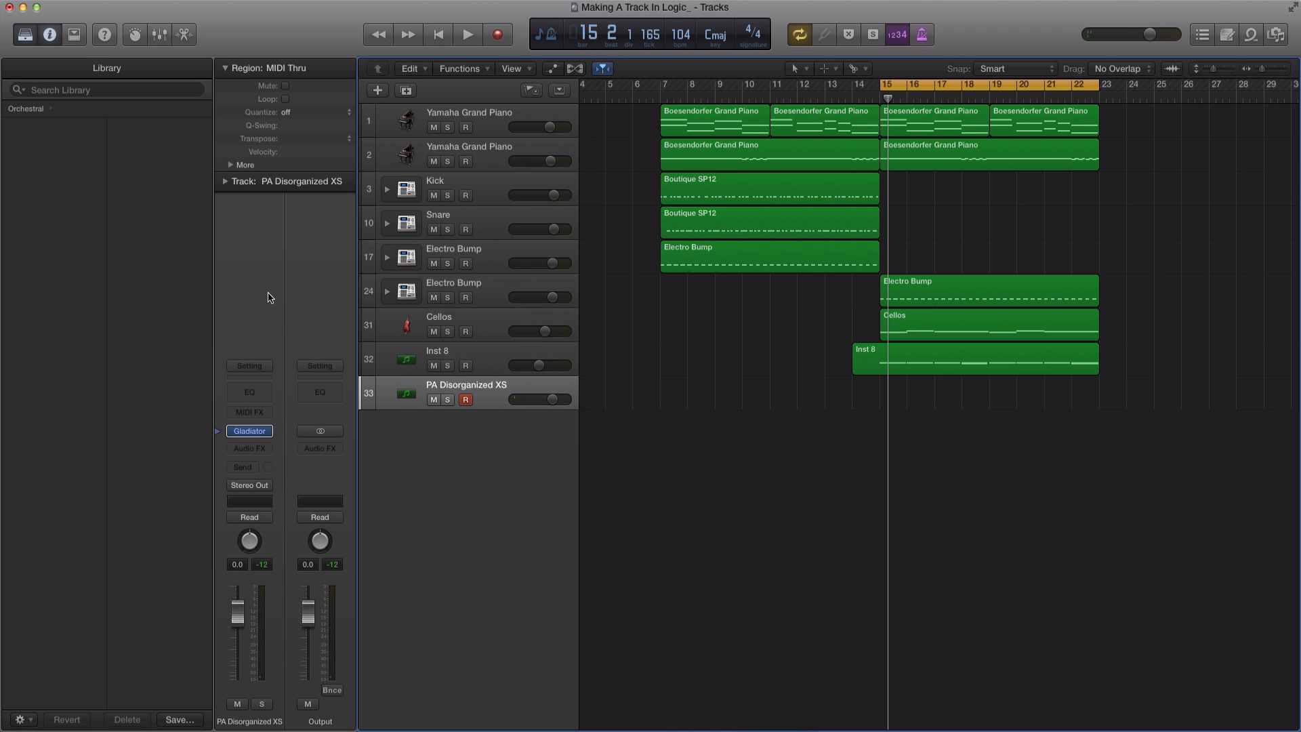
Record a Gladiator part over bars 15 to 23, and quantize its region to 1/8 Note.
key(space)
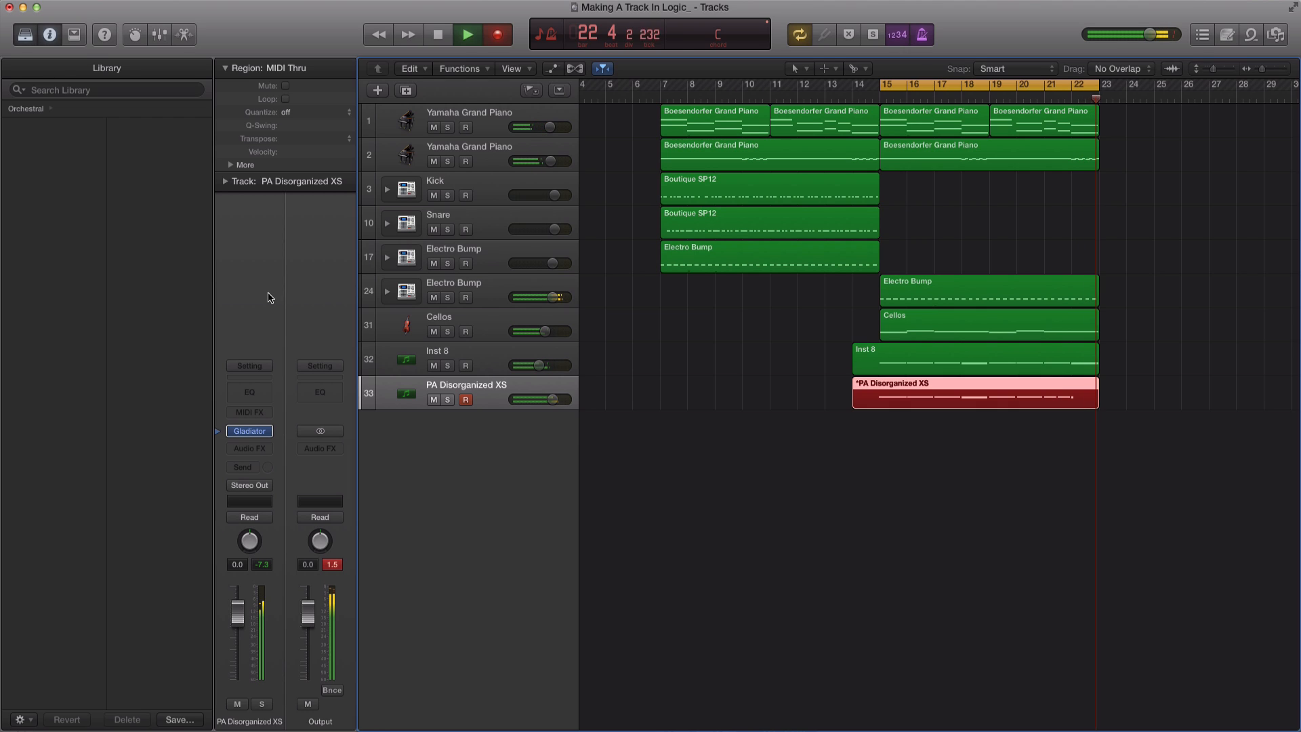
key(space)
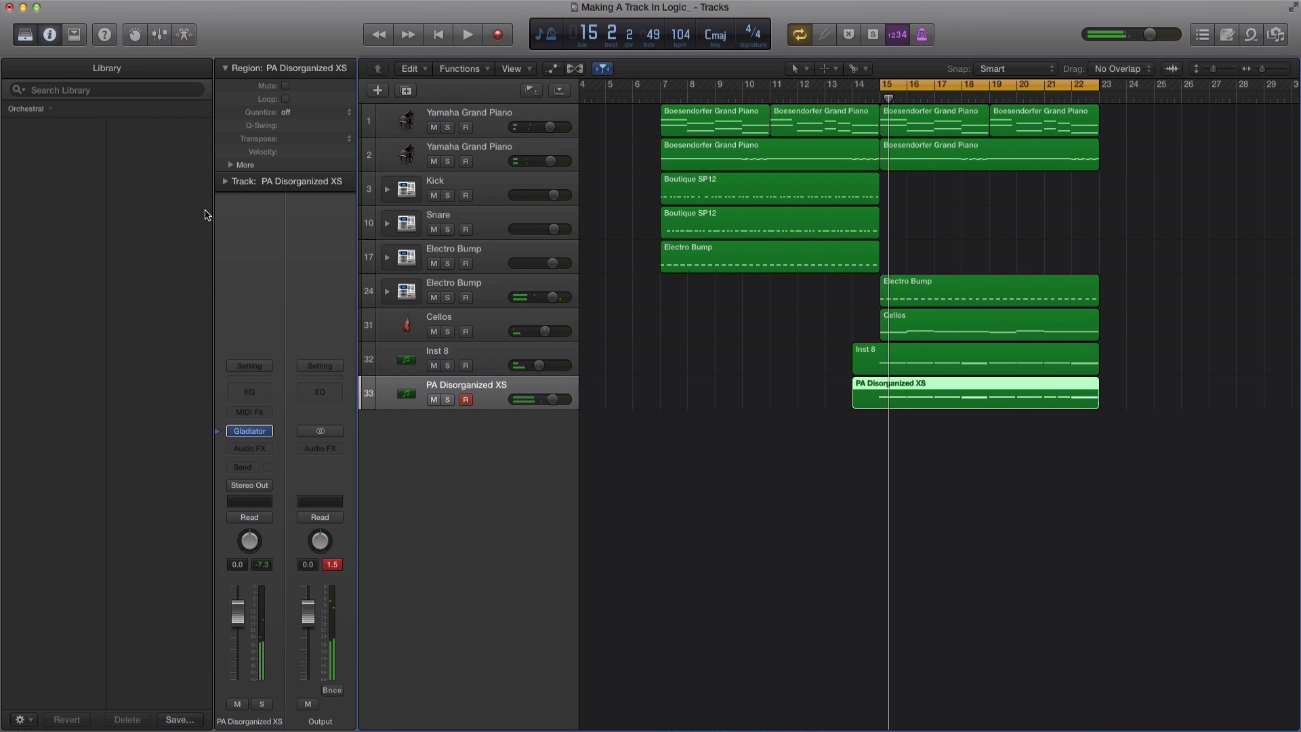
click(303, 118)
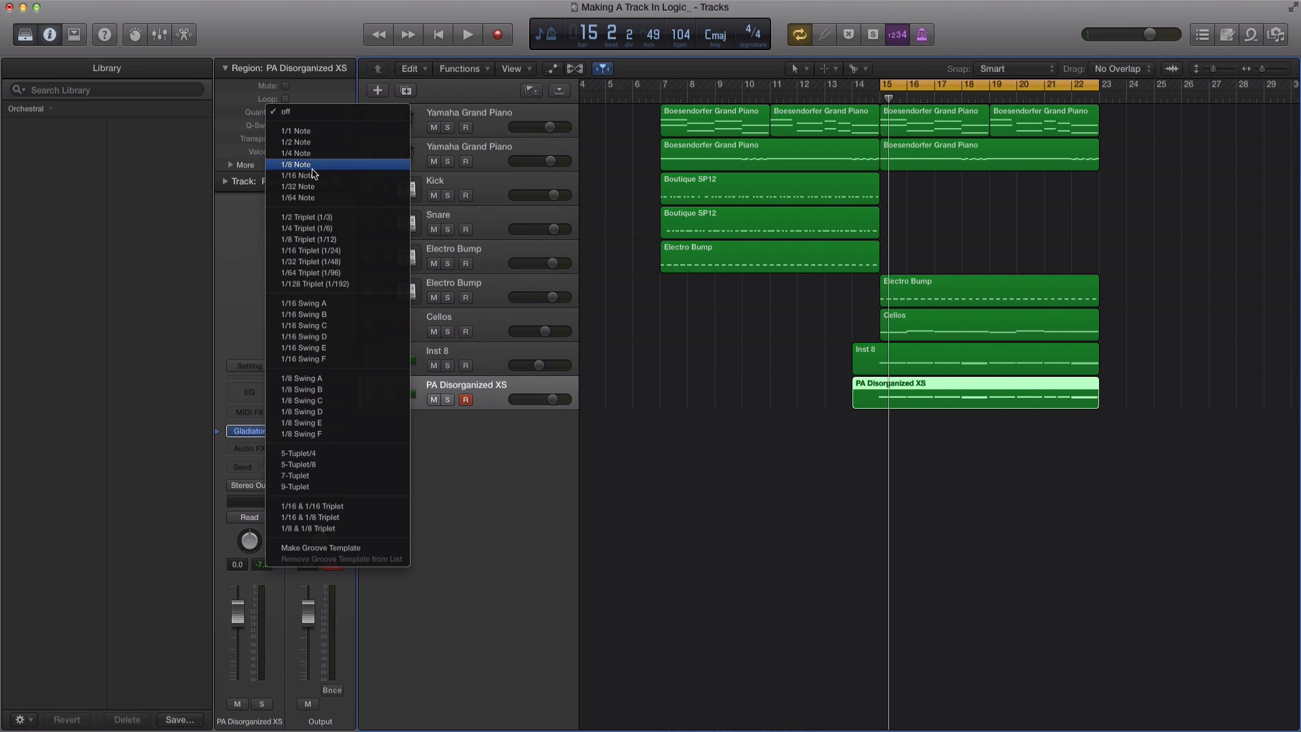
click(313, 166)
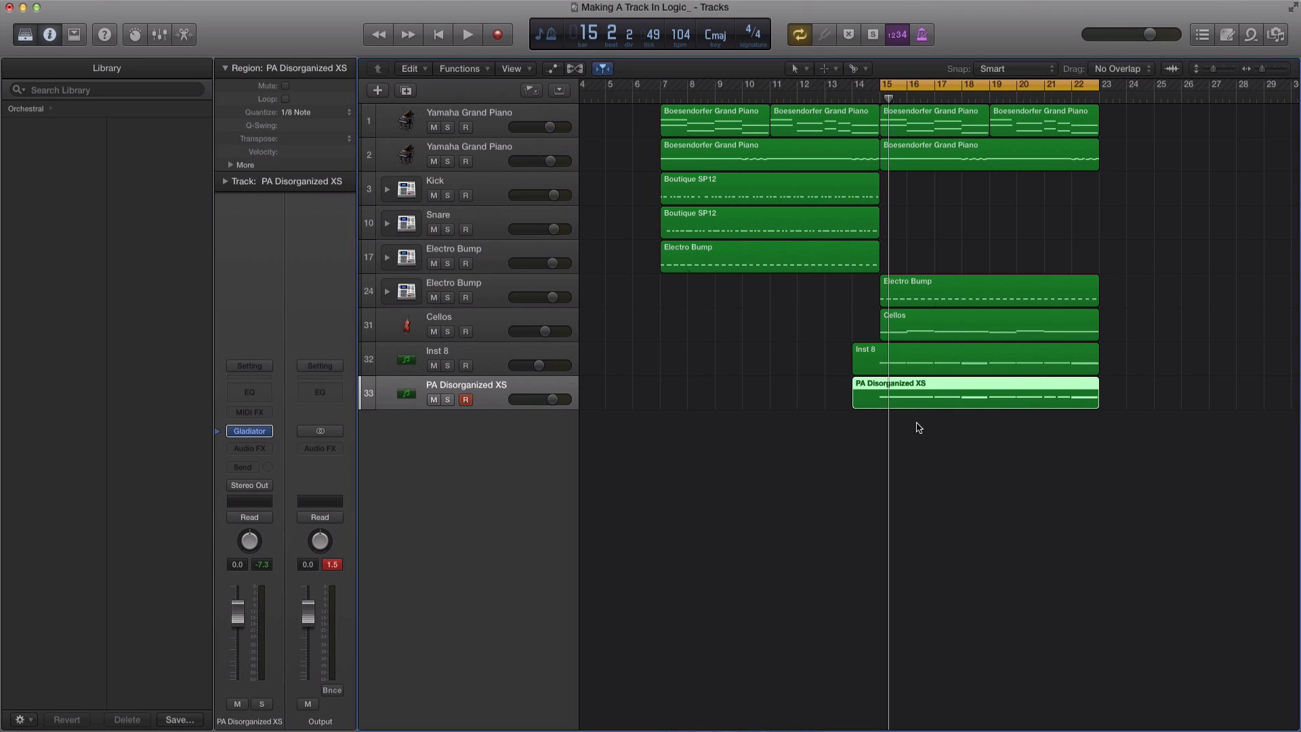
Trim the starts of the Inst 8 and PA Disorganized XS regions to bar 15, and play the section back.
drag(857, 360, 881, 360)
drag(859, 407, 881, 401)
key(space)
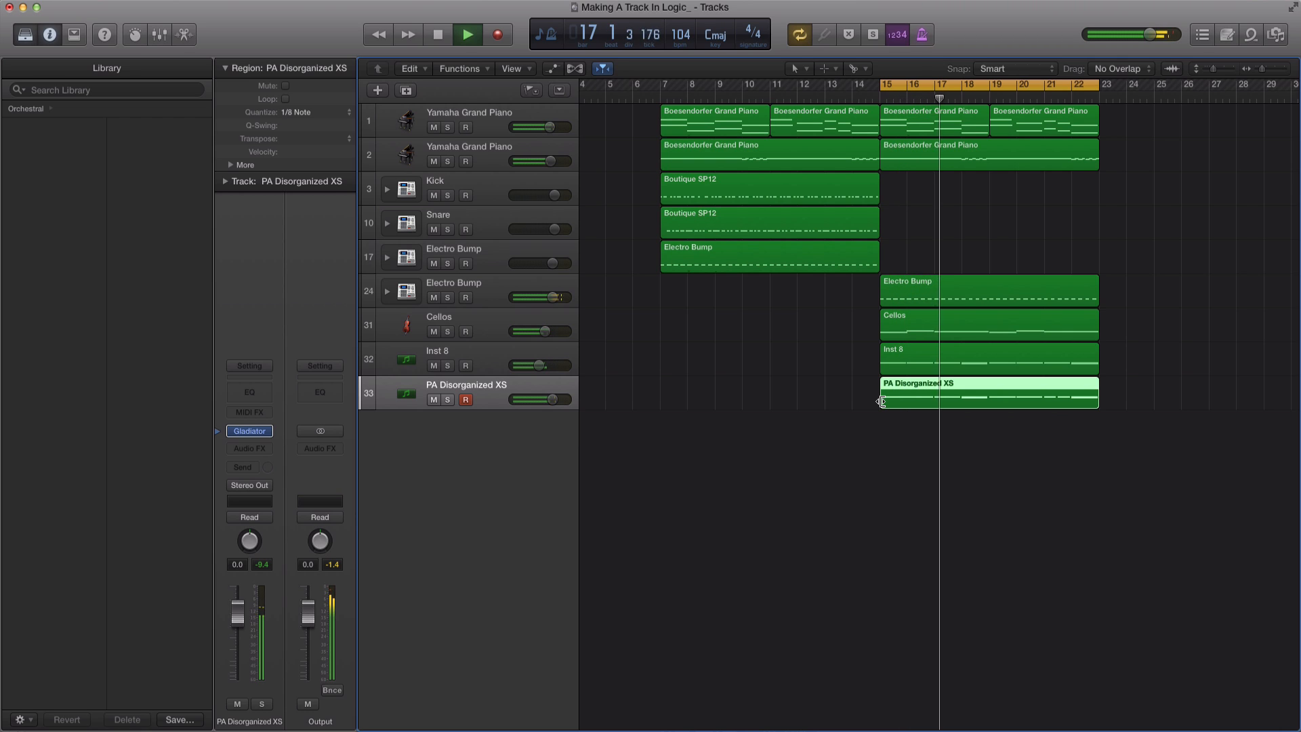
key(space)
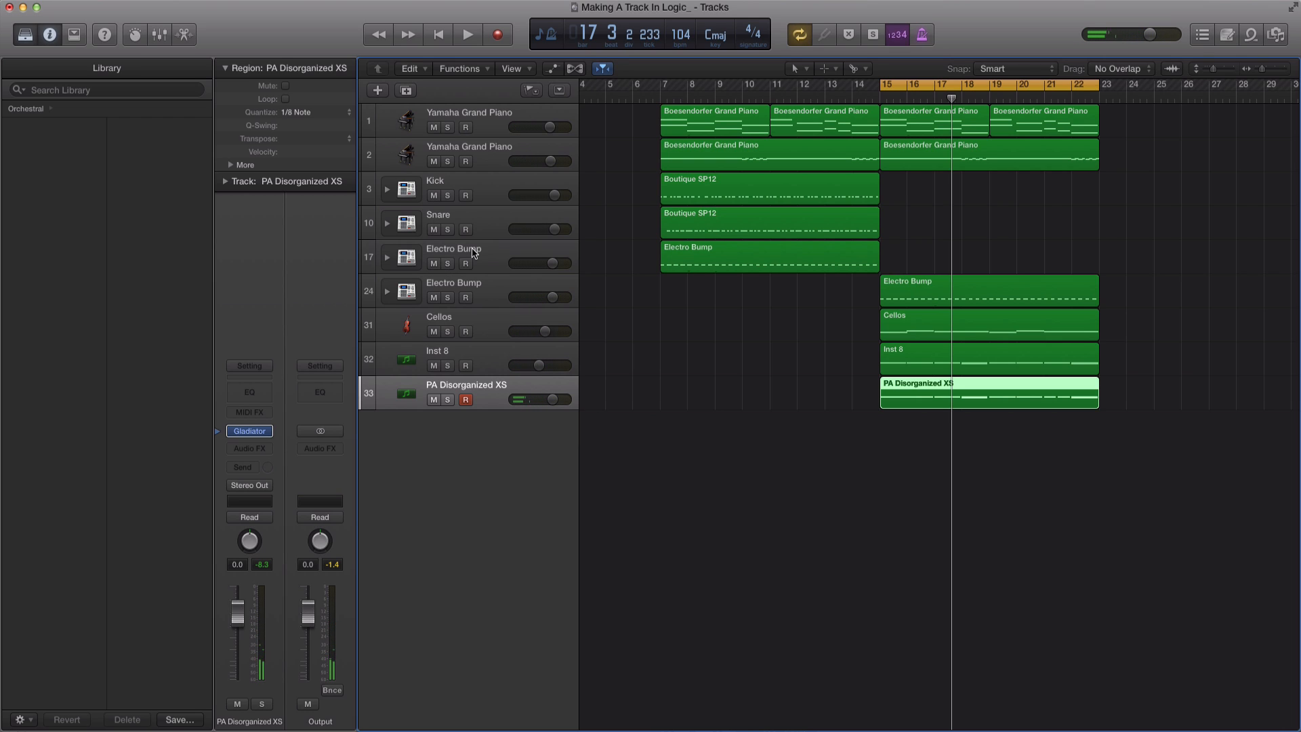
Duplicate the Electro Bump track that plays from bar 15, and clear the region selection.
click(489, 295)
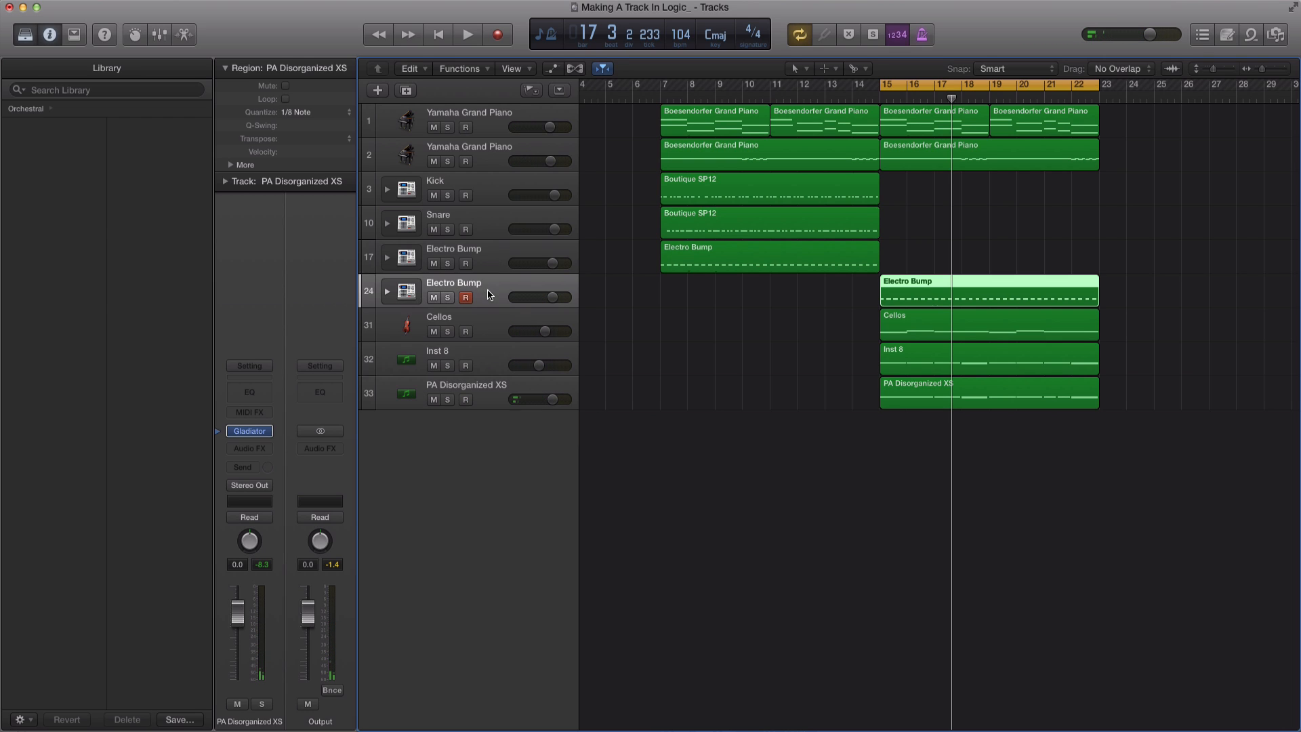
click(406, 92)
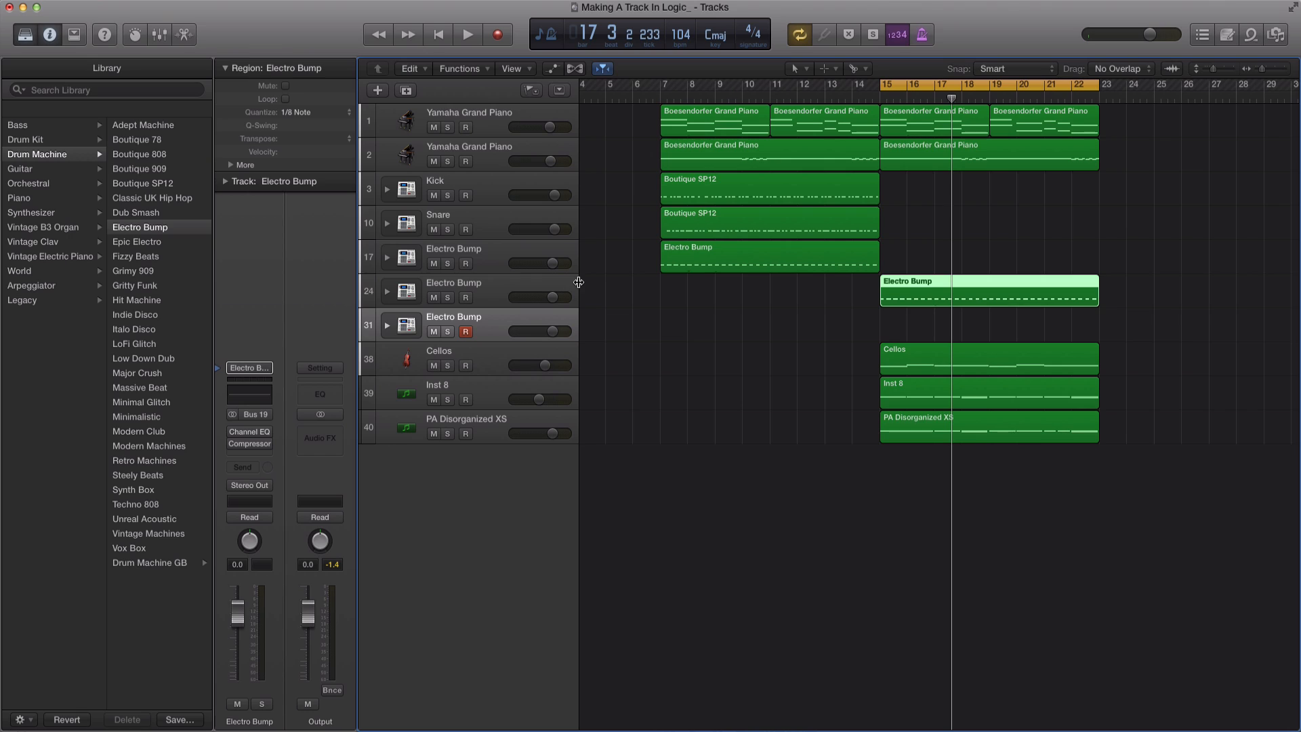
click(746, 328)
Record a short part at bar 15 on the duplicated Electro Bump track, and quantize its region to 1/8 Note.
key(space)
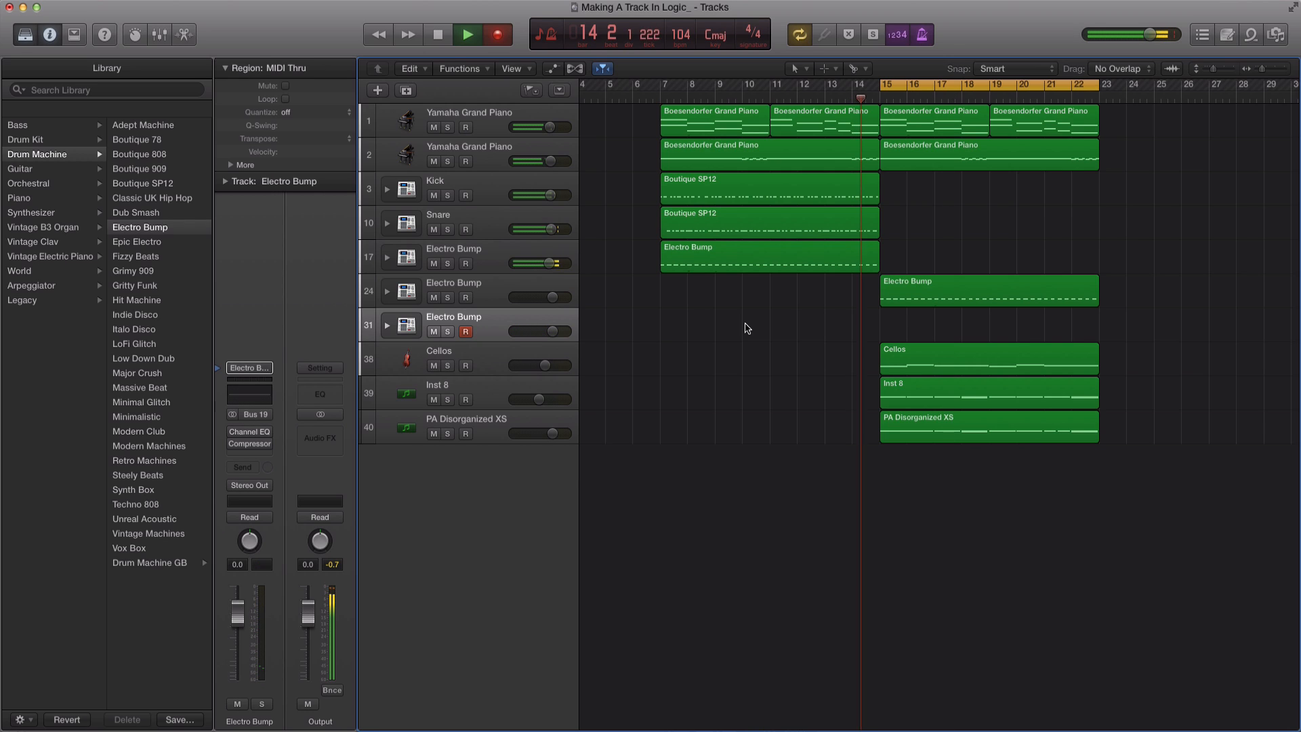
key(r)
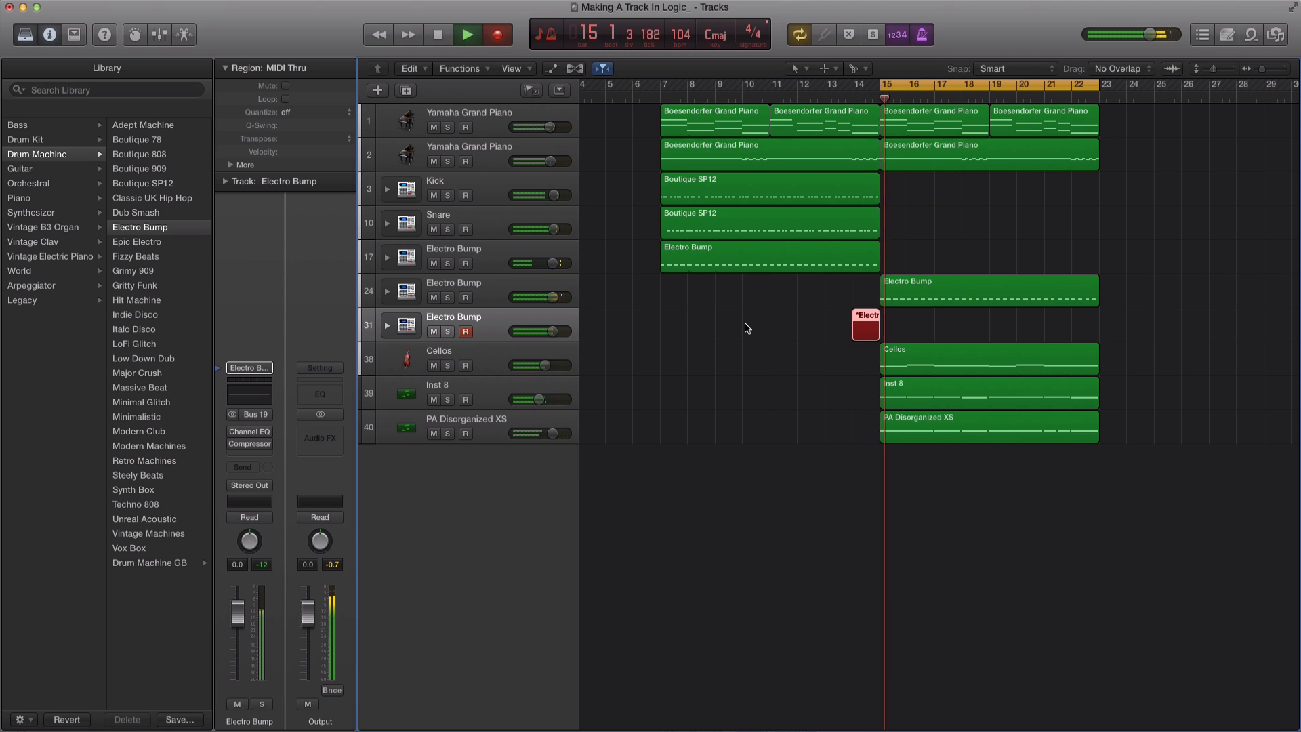
key(space)
key(space)
key(space)
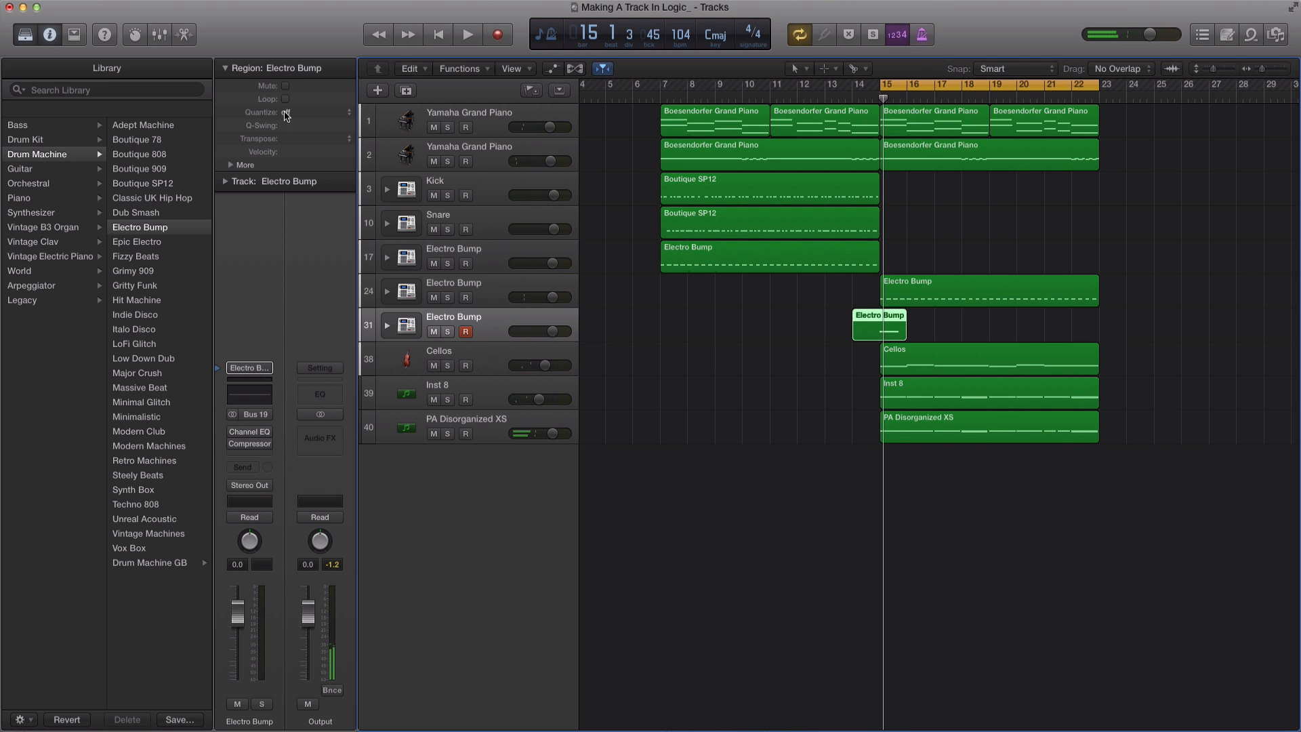
click(280, 113)
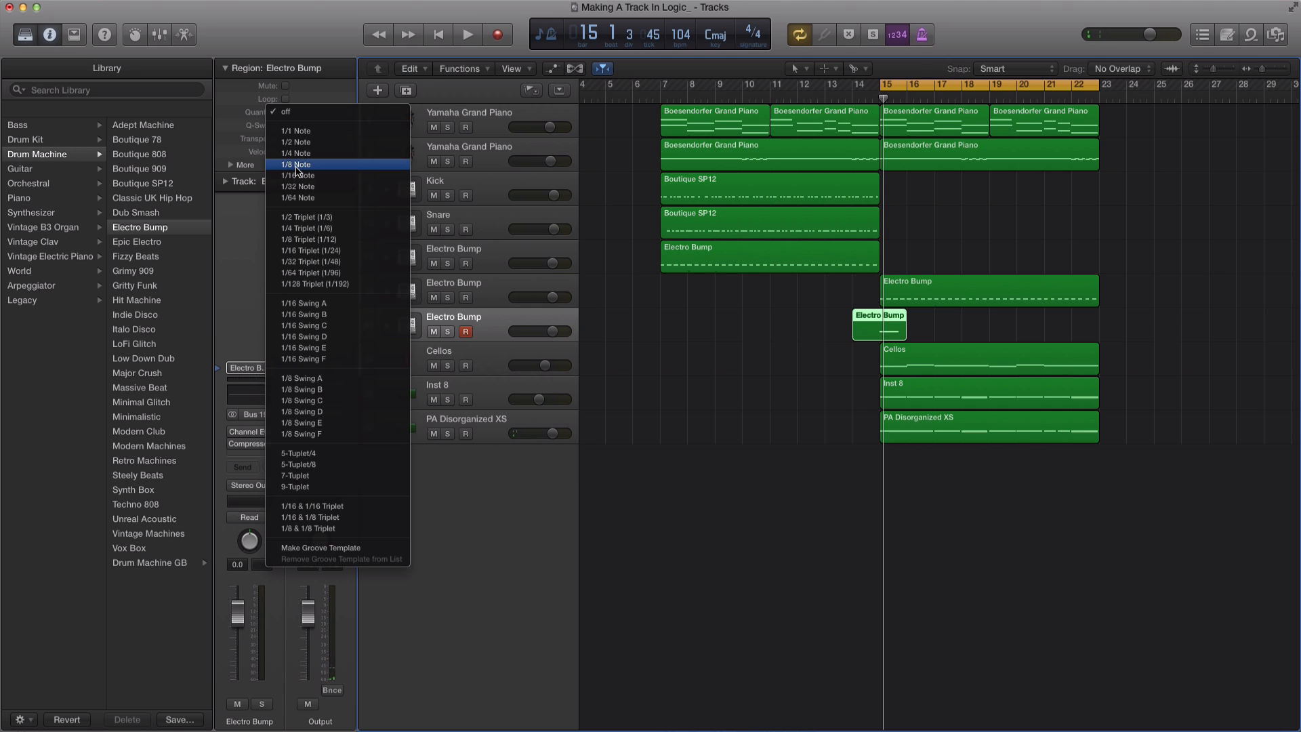
click(296, 164)
Lower the duplicated Electro Bump track's volume to about −1.6 dB during playback.
key(space)
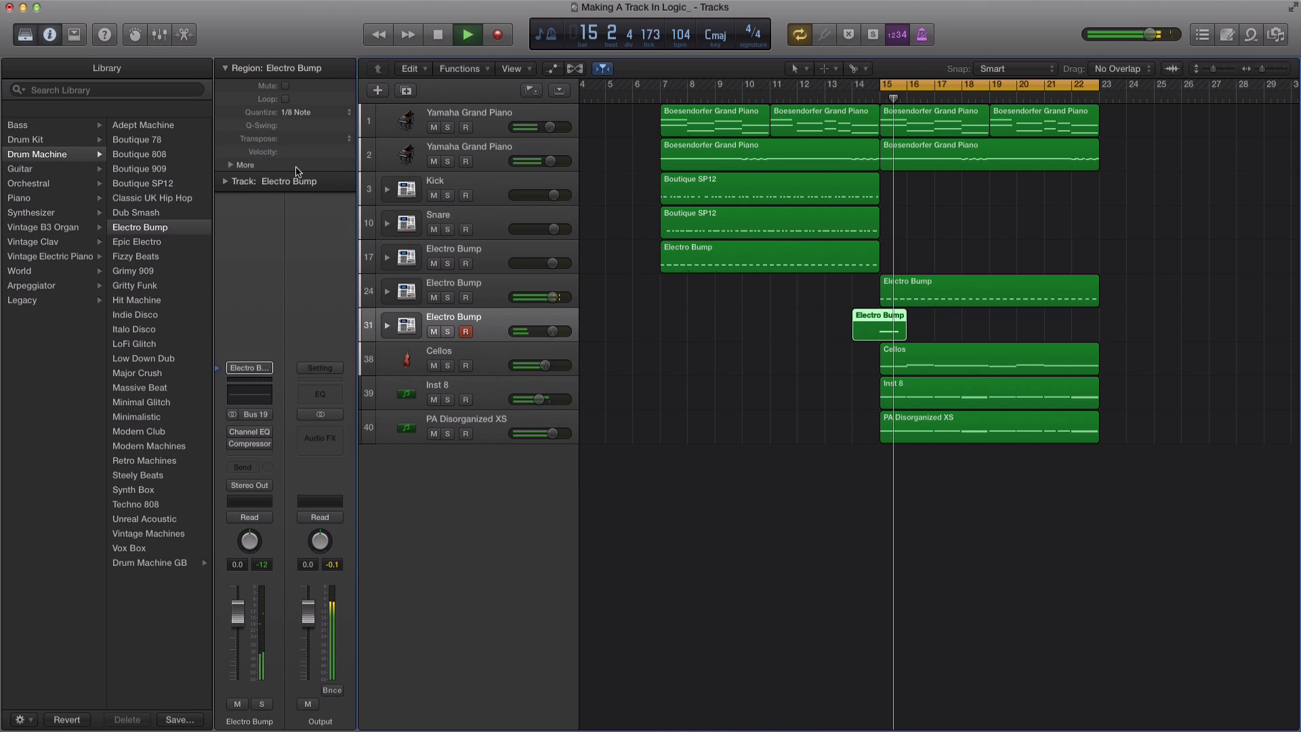
drag(546, 330, 547, 334)
key(space)
key(space)
key(space)
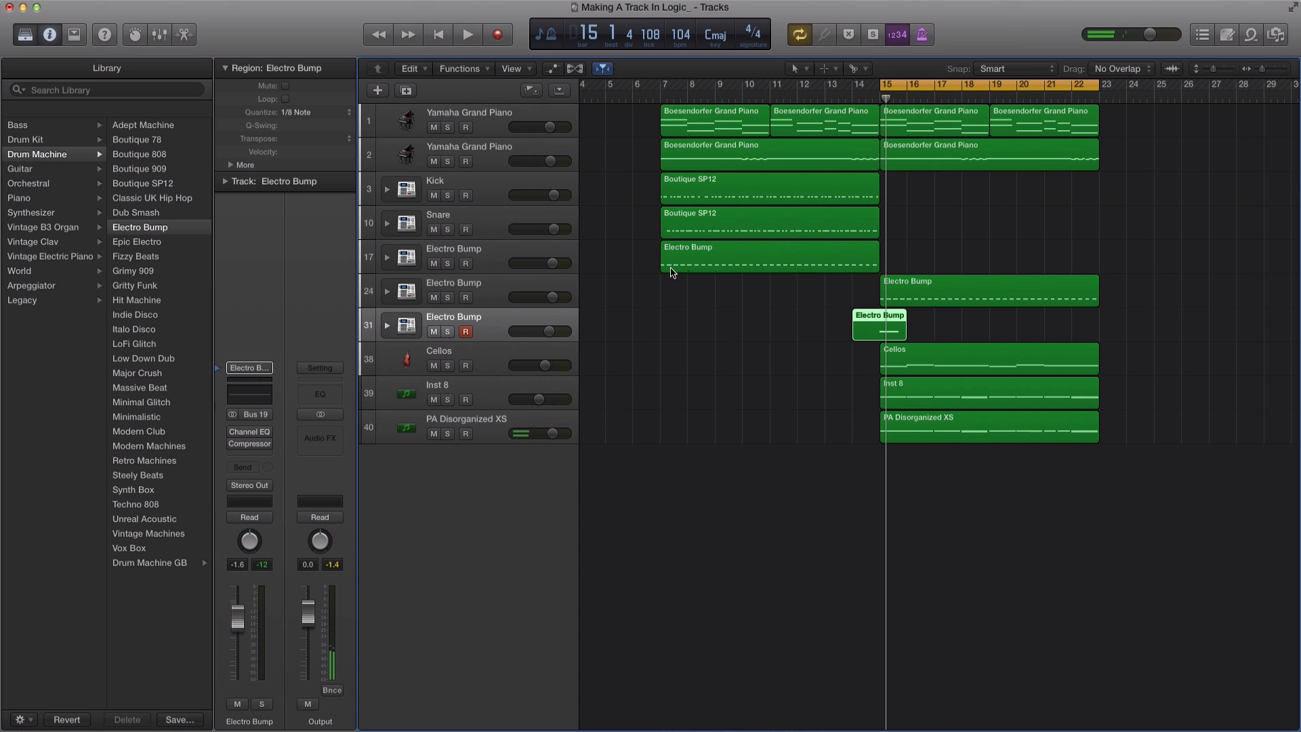
Set the cycle range to bars 7 to 23 and play the arrangement from its start.
drag(667, 87, 1105, 95)
key(space)
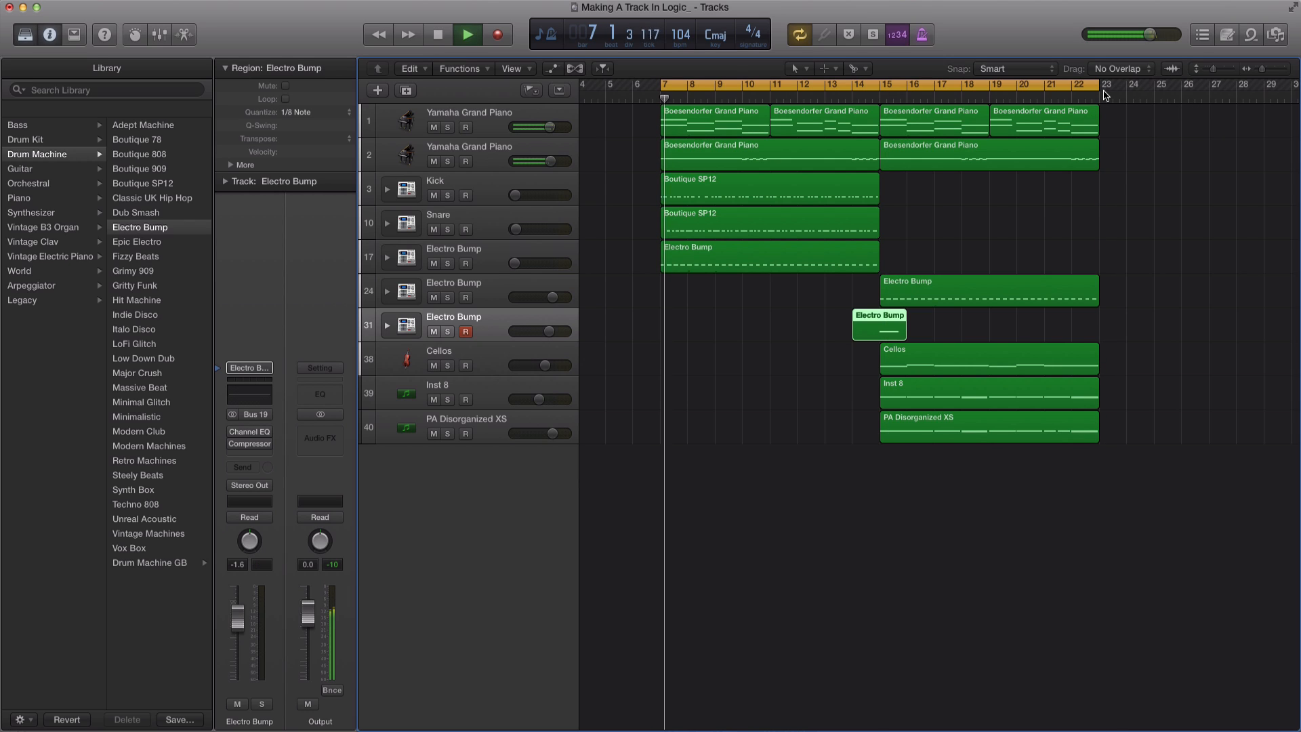
Create a software instrument track below PA Disorganized XS and load the stereo ES P polyphonic synth on it.
click(489, 429)
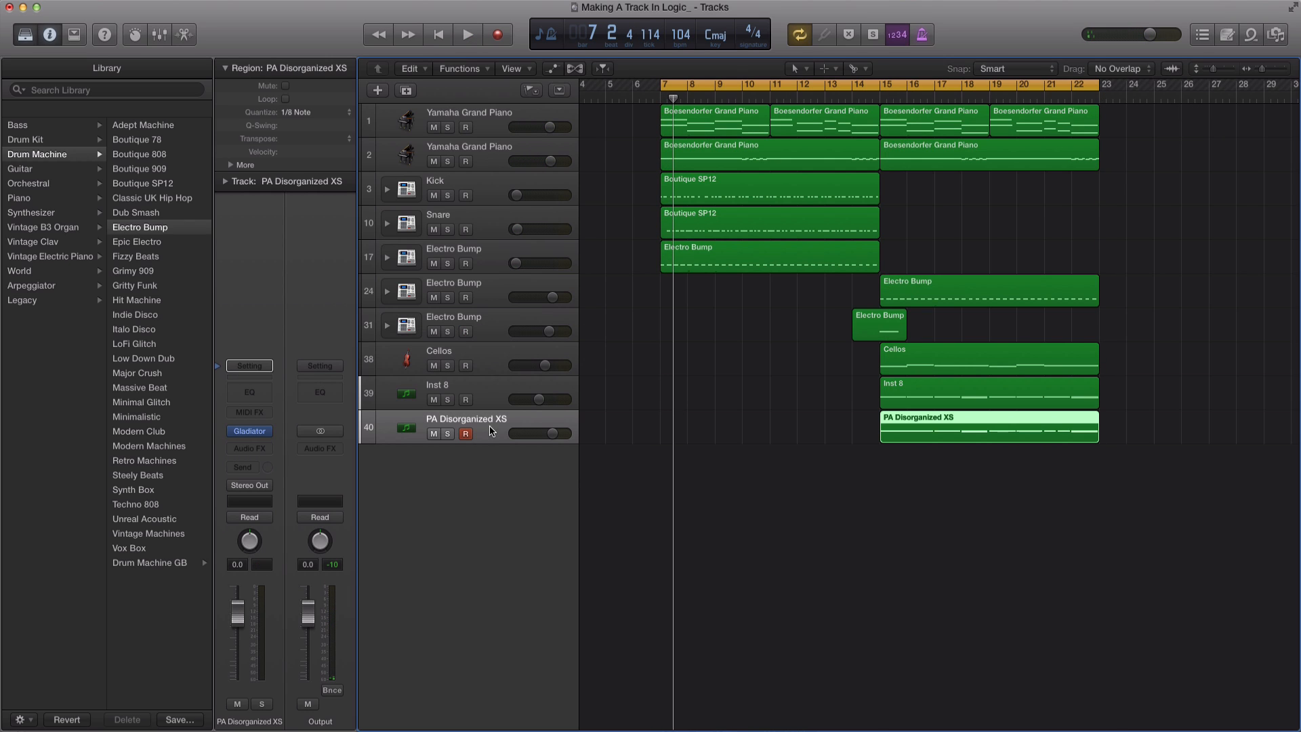
click(378, 90)
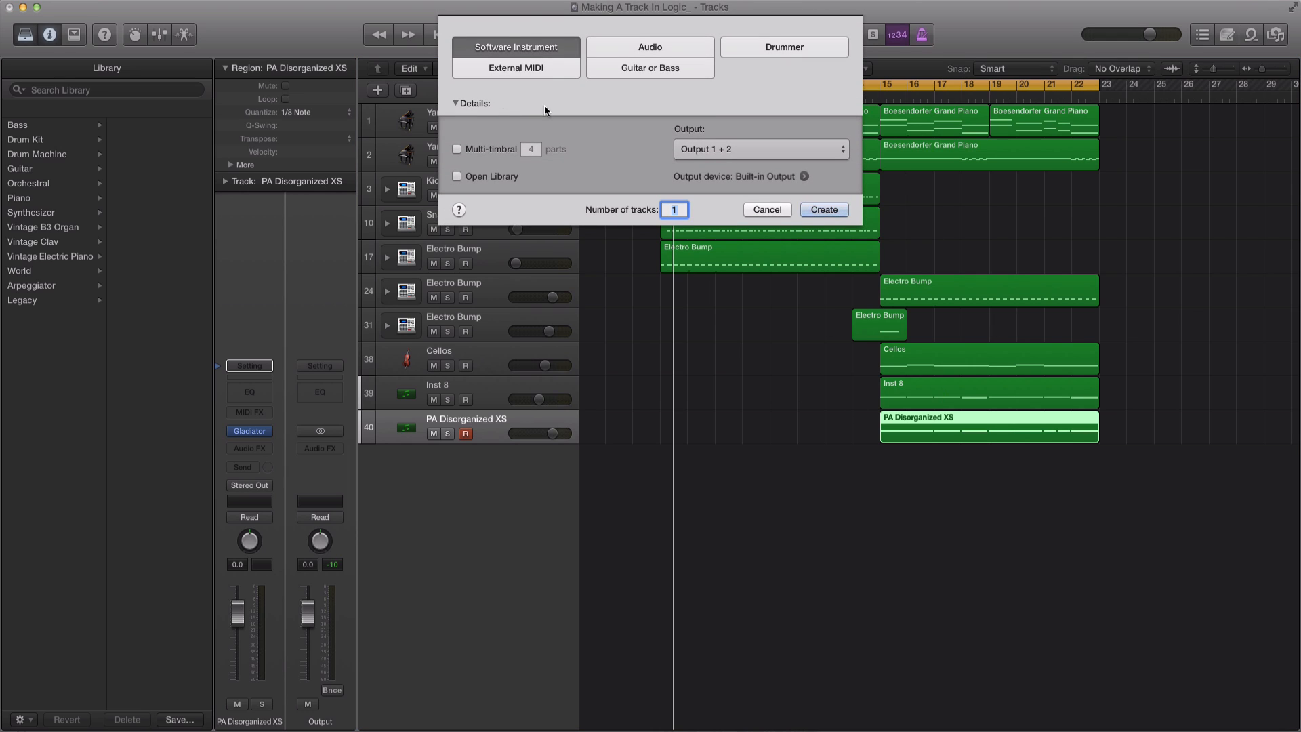
click(828, 210)
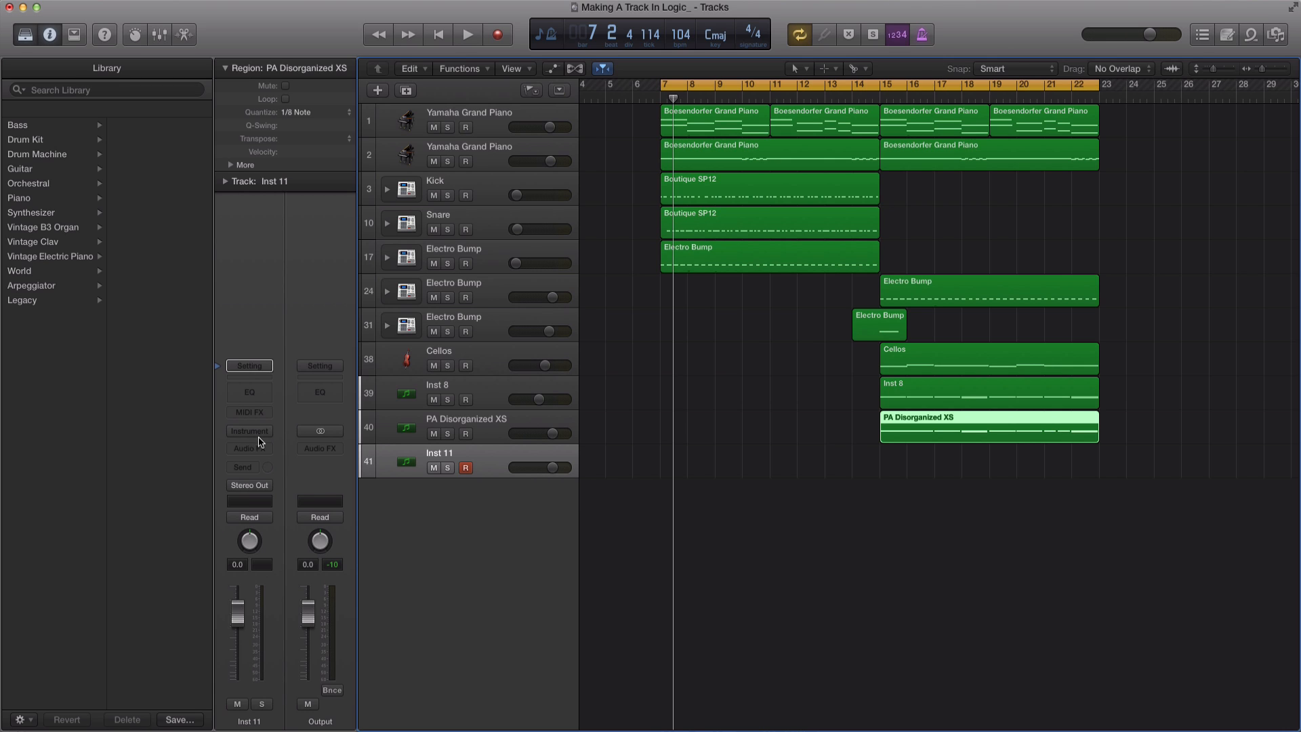
click(257, 435)
mouse_move(296, 502)
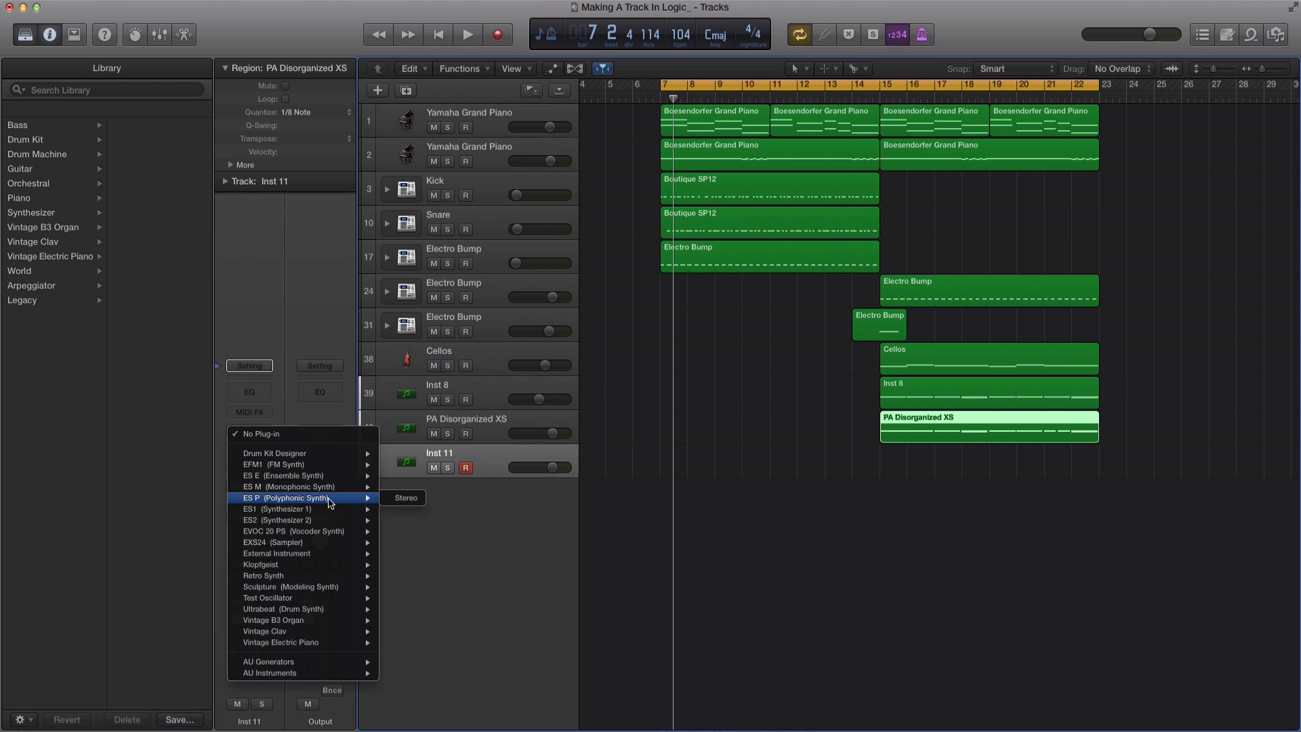
click(405, 502)
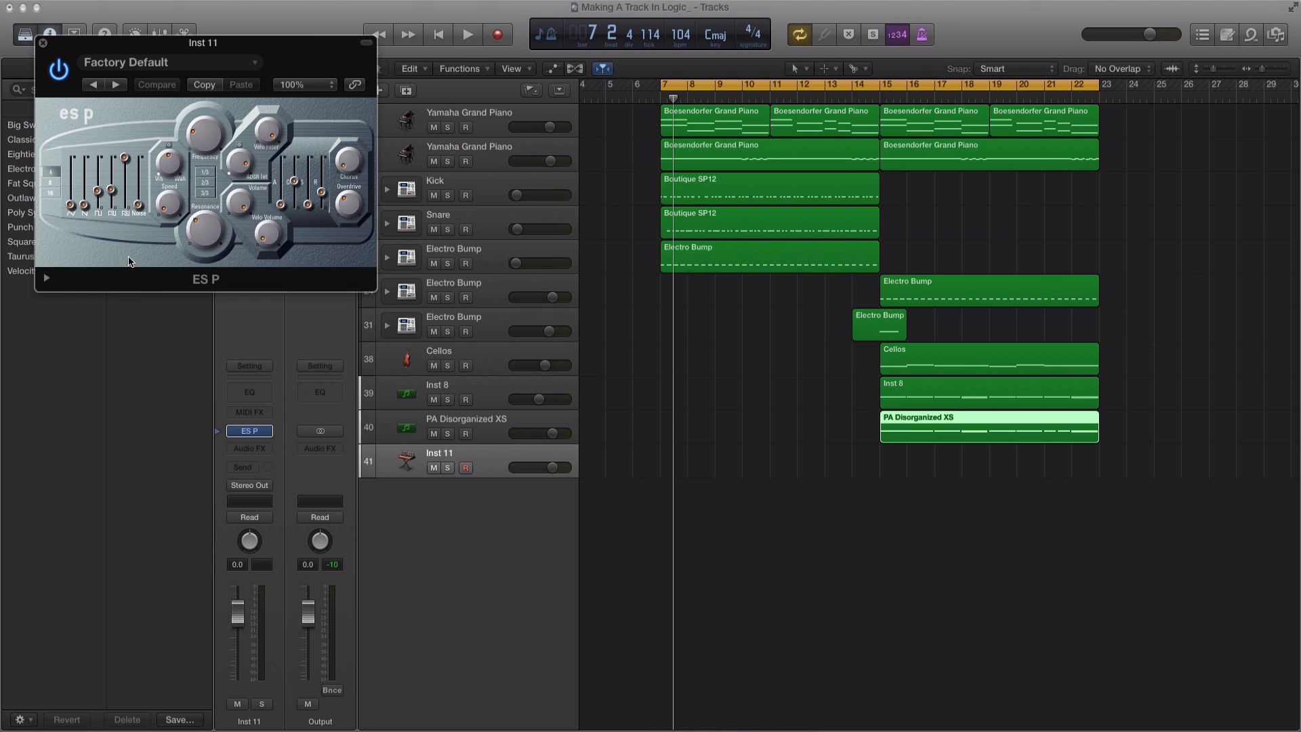
Shape a noise sound in ES P by lowering all oscillator levels, maximizing Noise, and raising the envelope's attack, sustain and release.
drag(97, 192, 111, 204)
drag(123, 160, 115, 252)
drag(139, 207, 130, 151)
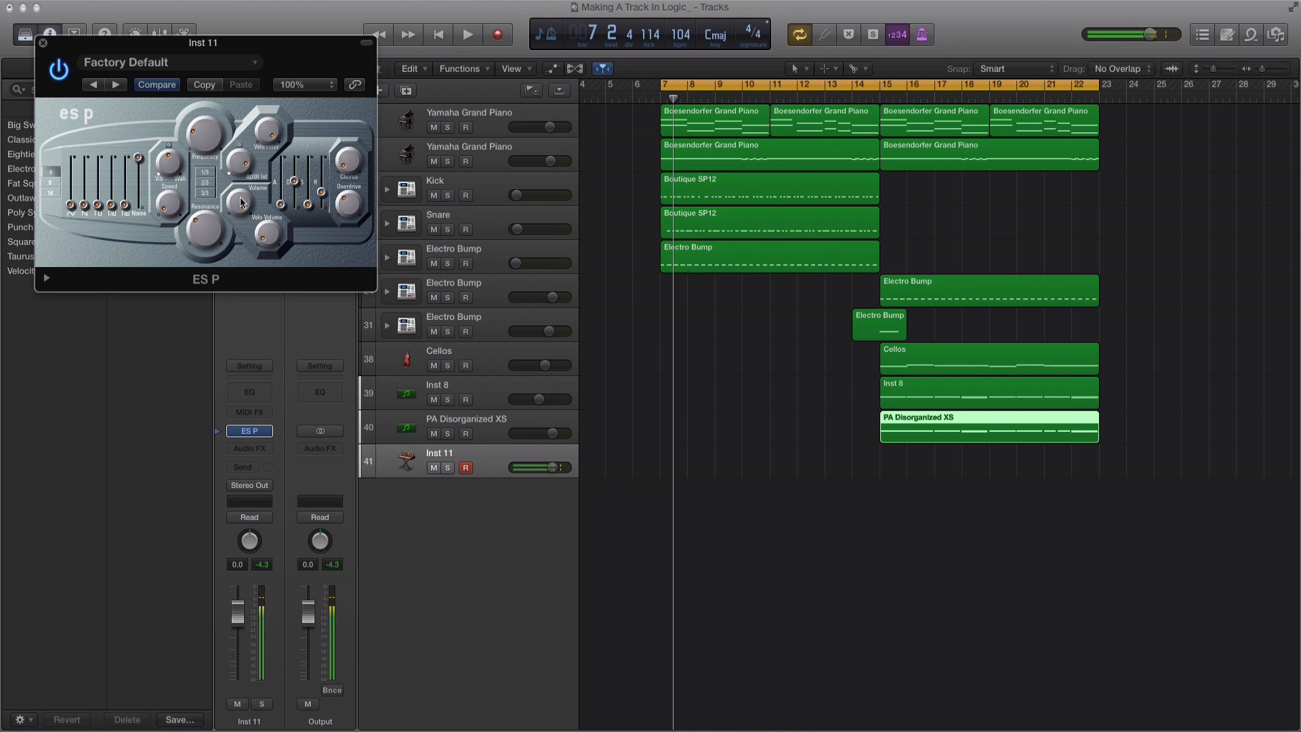
drag(277, 206, 308, 170)
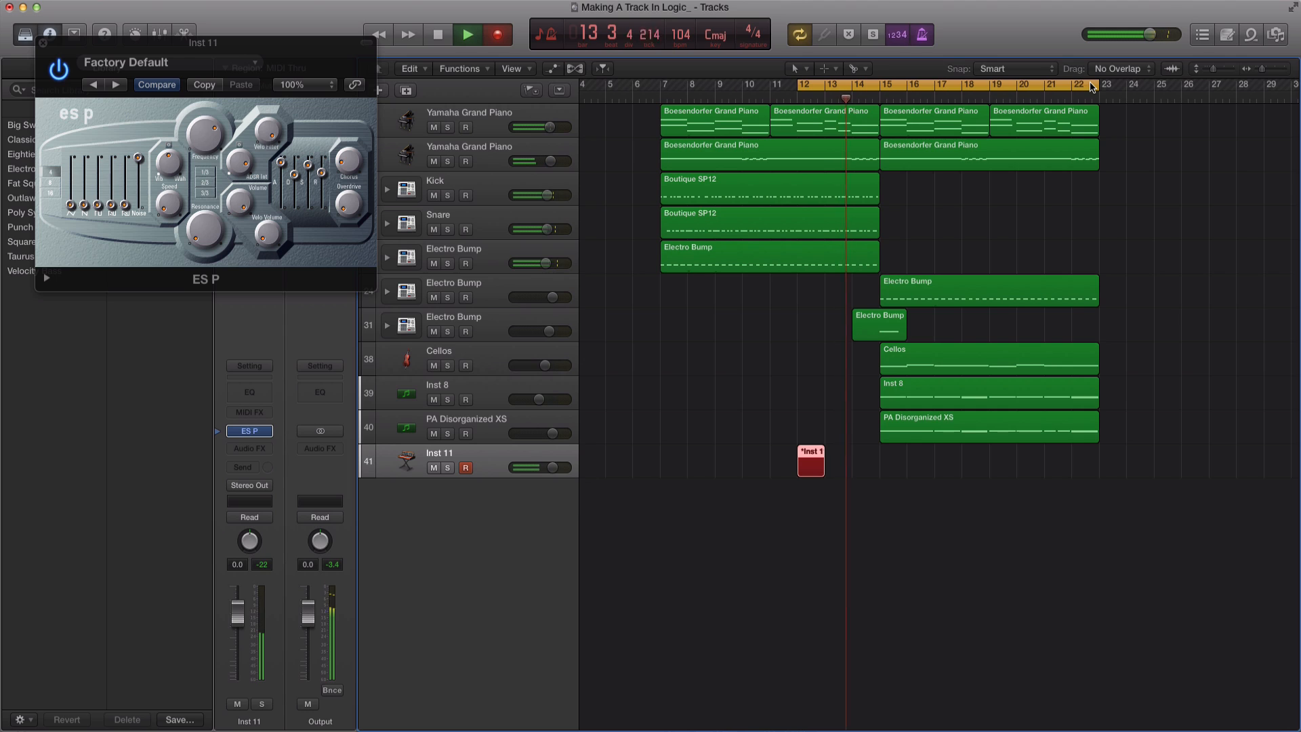
Discard the first ES P take and record a new noise part over bars 13 to 16.
key(space)
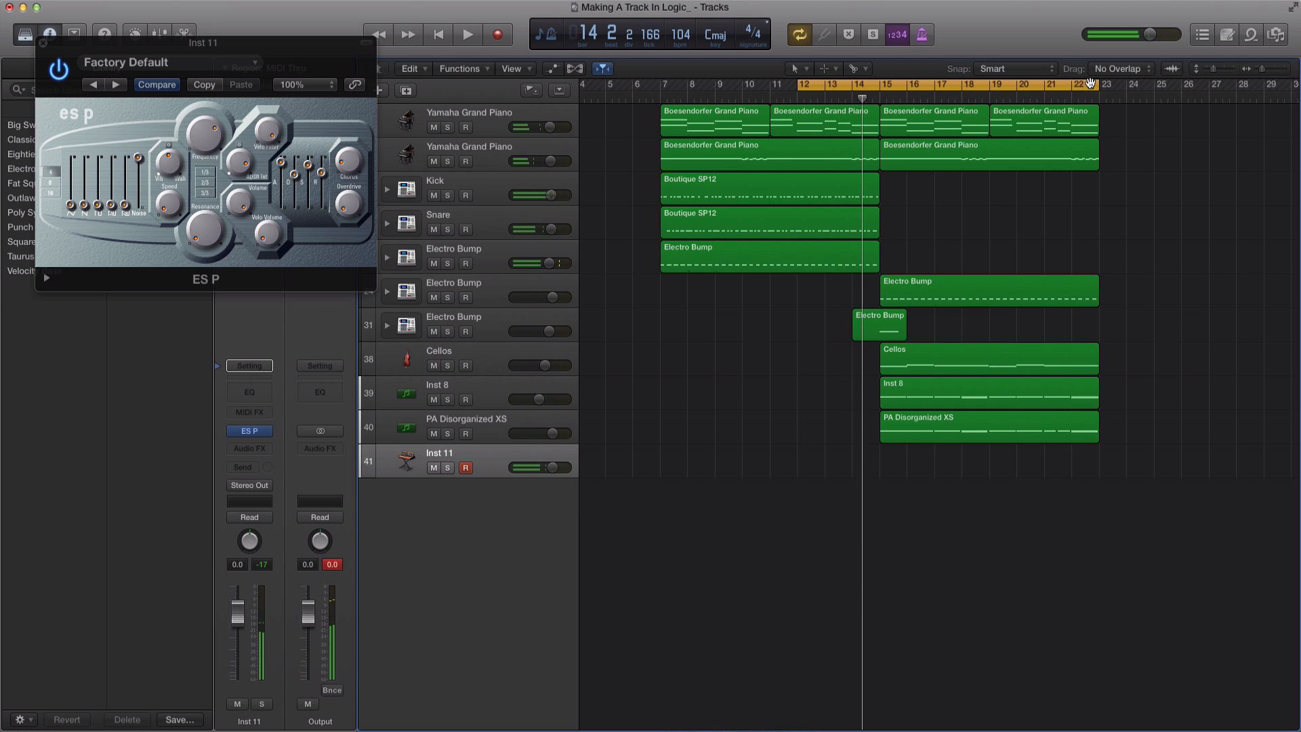
key(space)
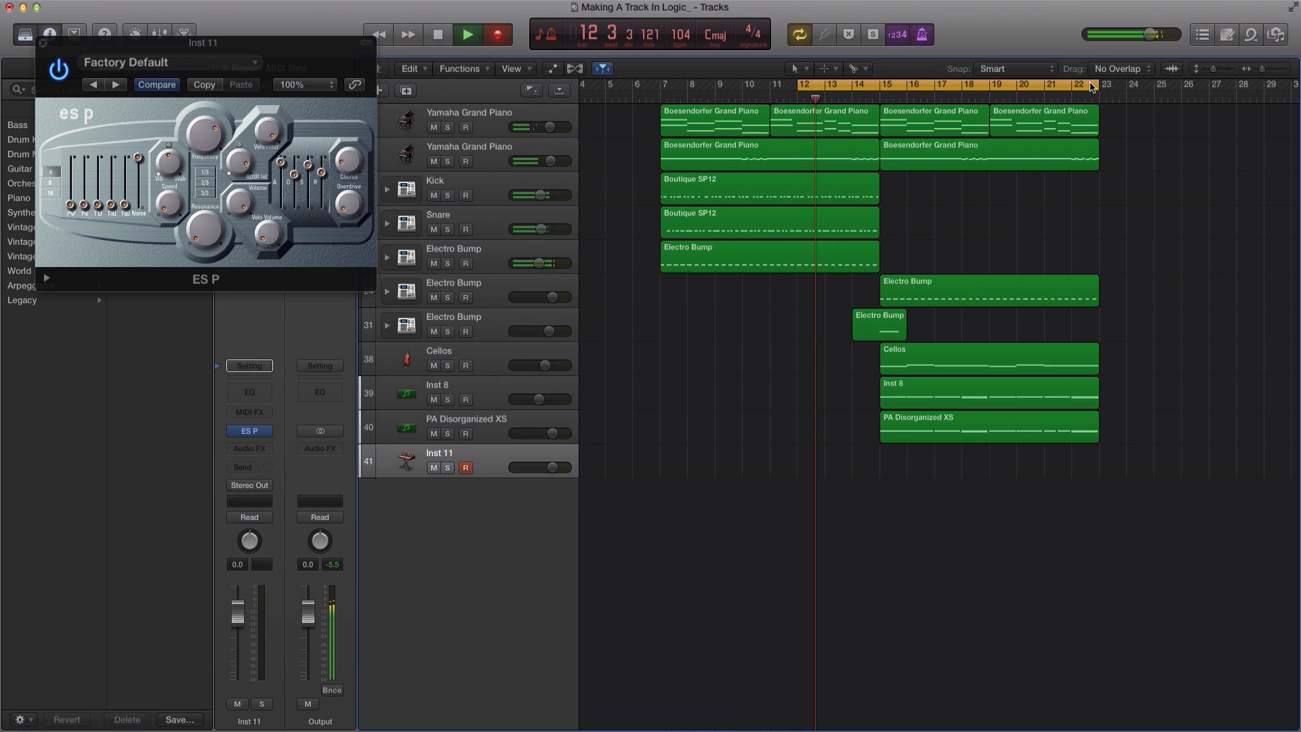
key(r)
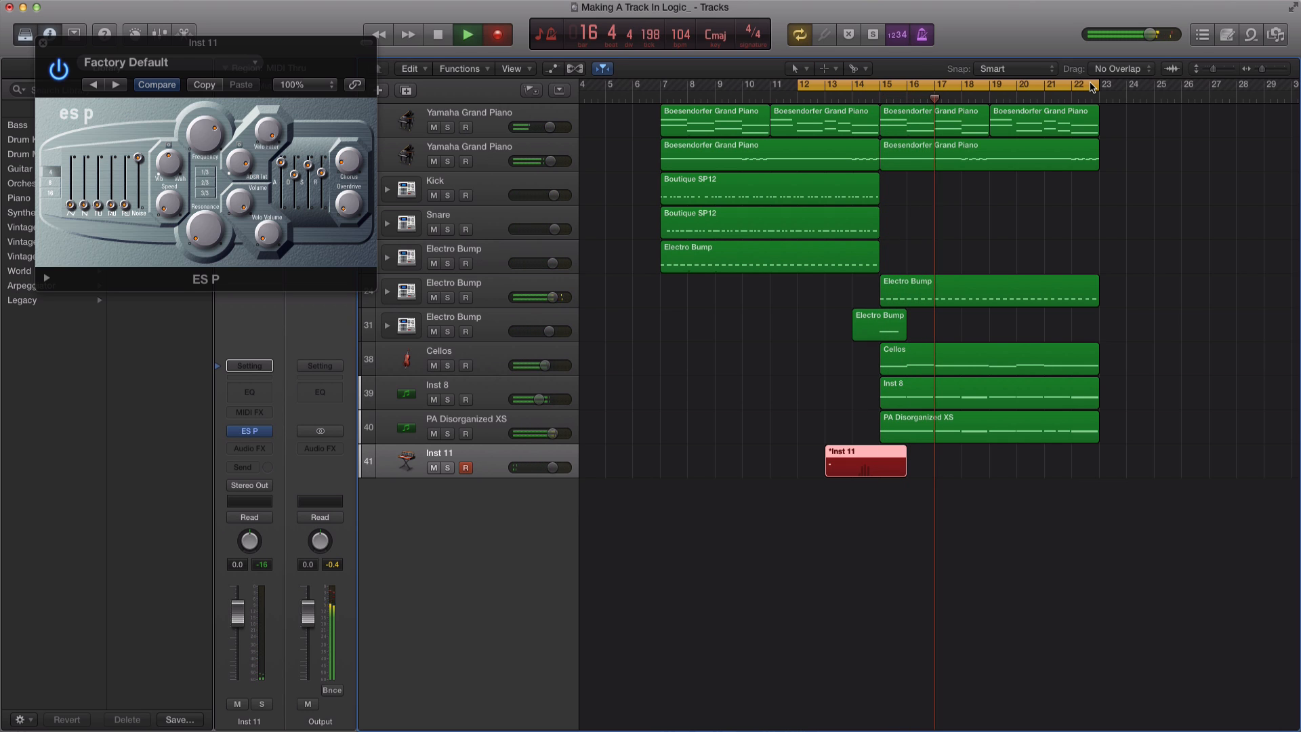
key(space)
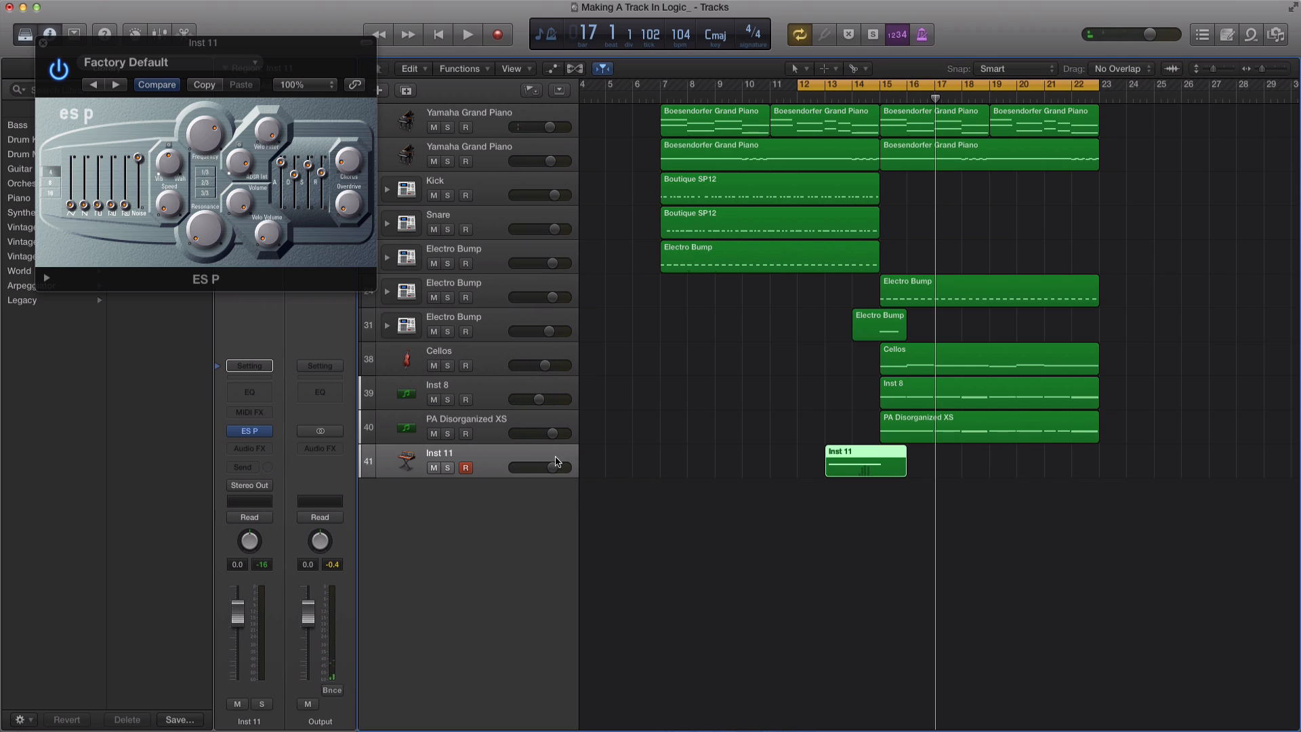
Lower the ES P track's volume to about −9.2 dB and check it in playback.
drag(554, 466, 550, 467)
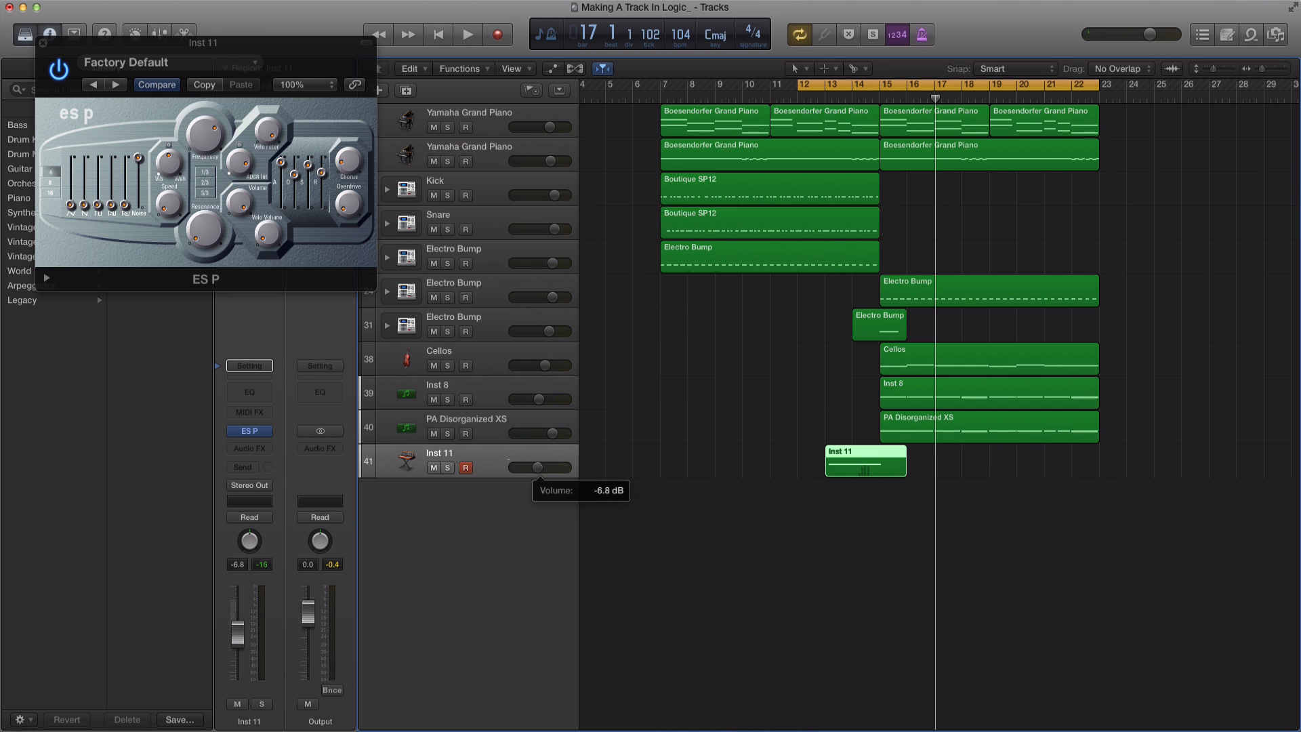
key(space)
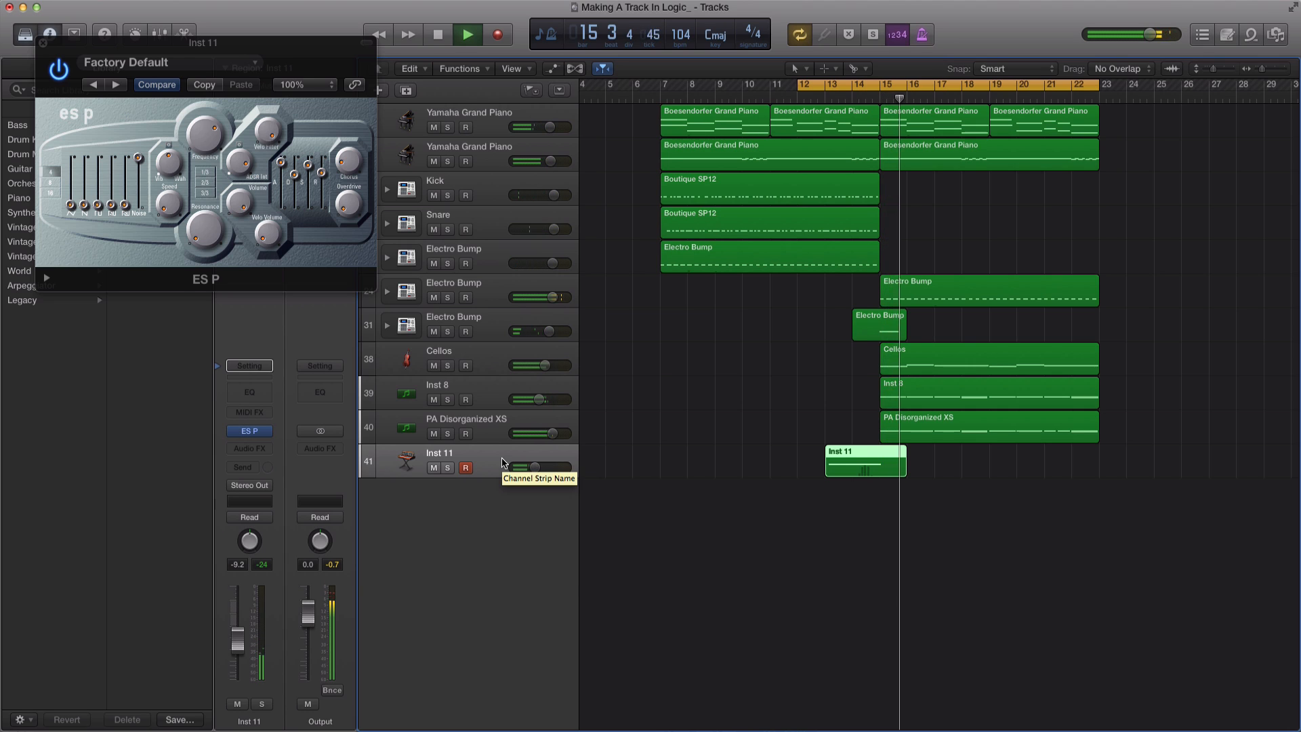
key(space)
Show track automation and draw a volume rise on the Inst 11 track from about −19.9 dB before bar 13 to −9.2 dB before bar 15.
key(a)
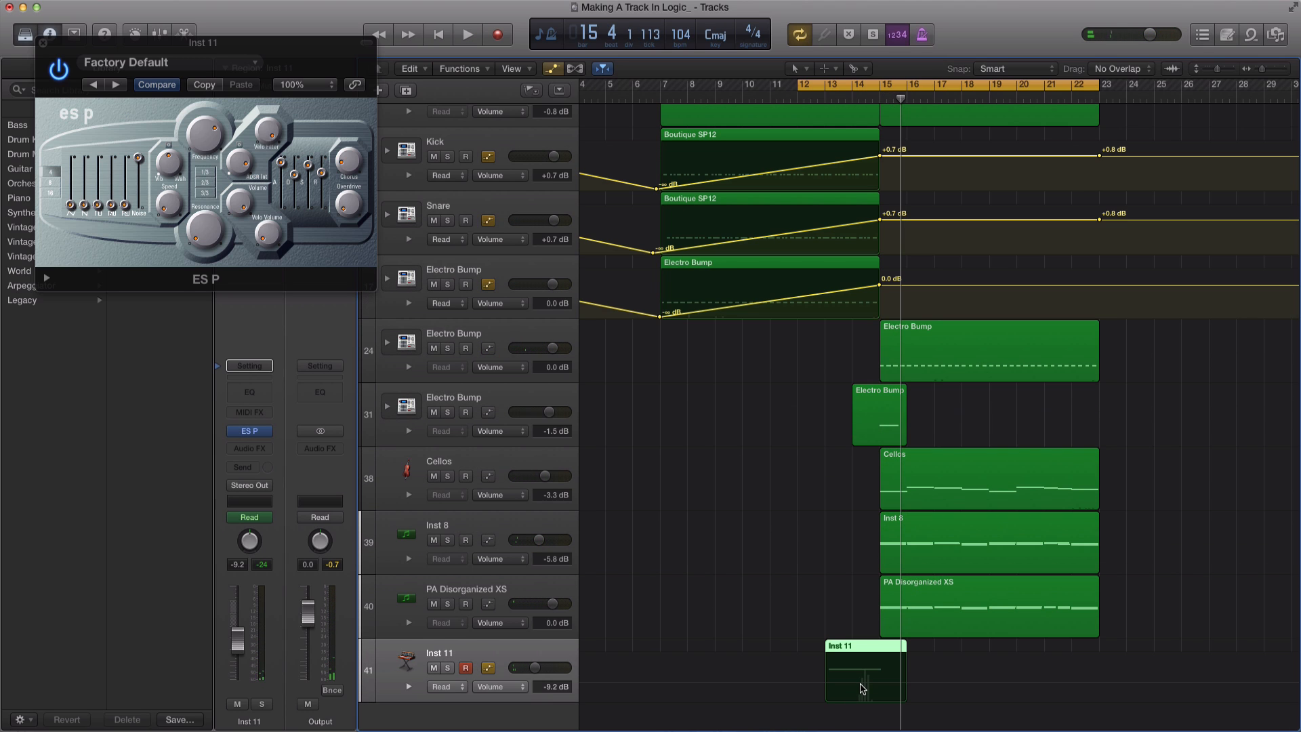
click(874, 686)
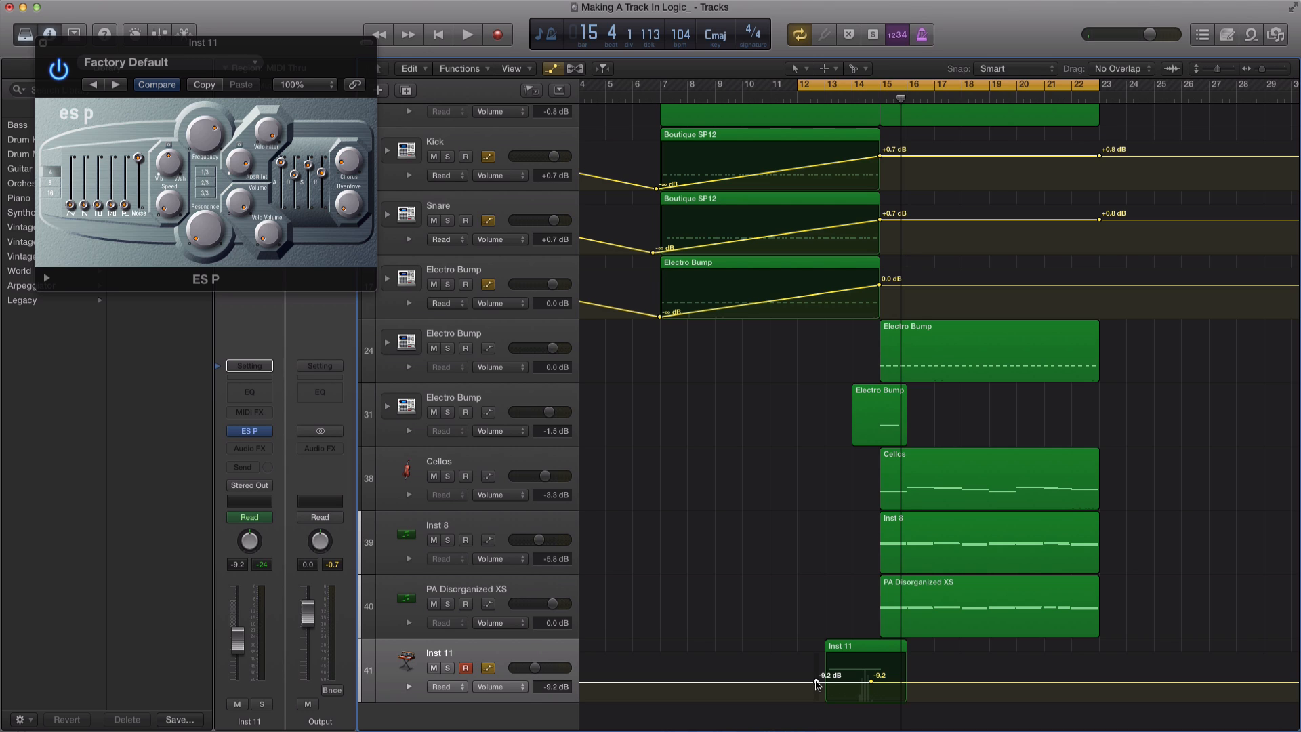
drag(816, 681, 816, 690)
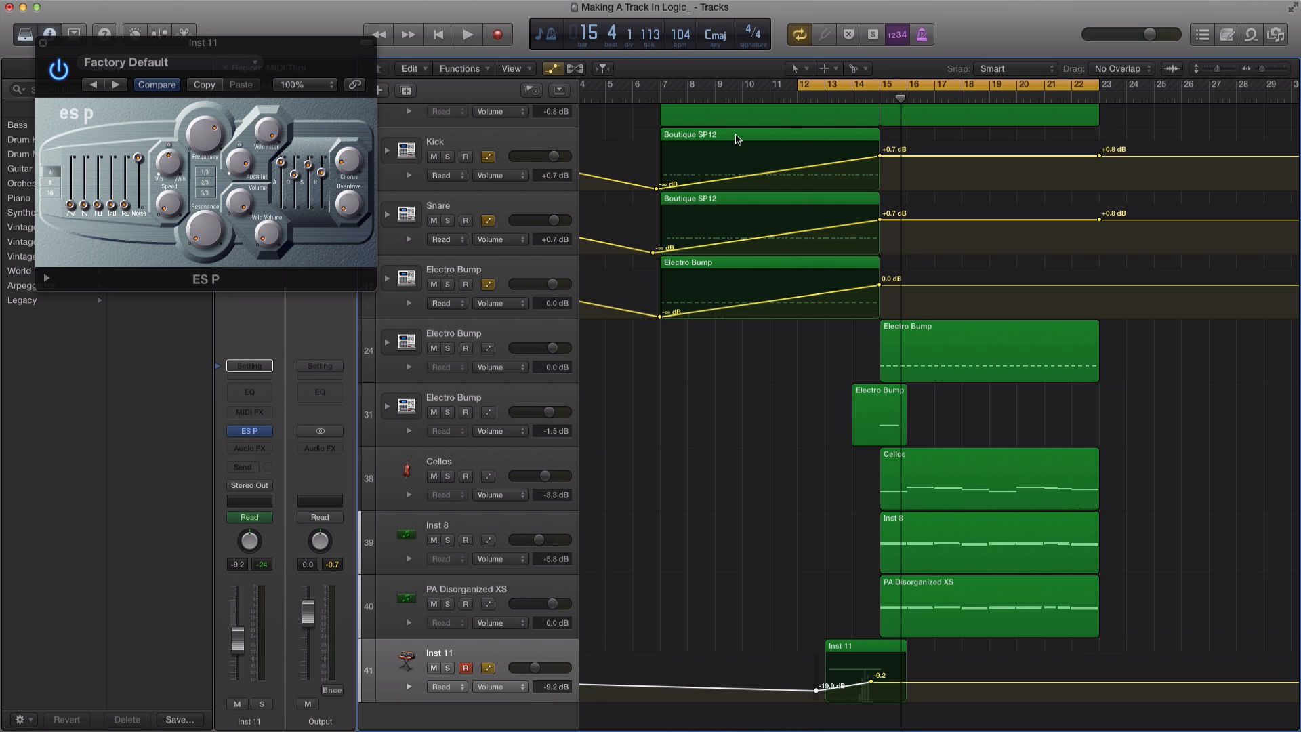
Audition the Inst 11 fade-in, closing the ES P window and hiding track automation during playback.
key(space)
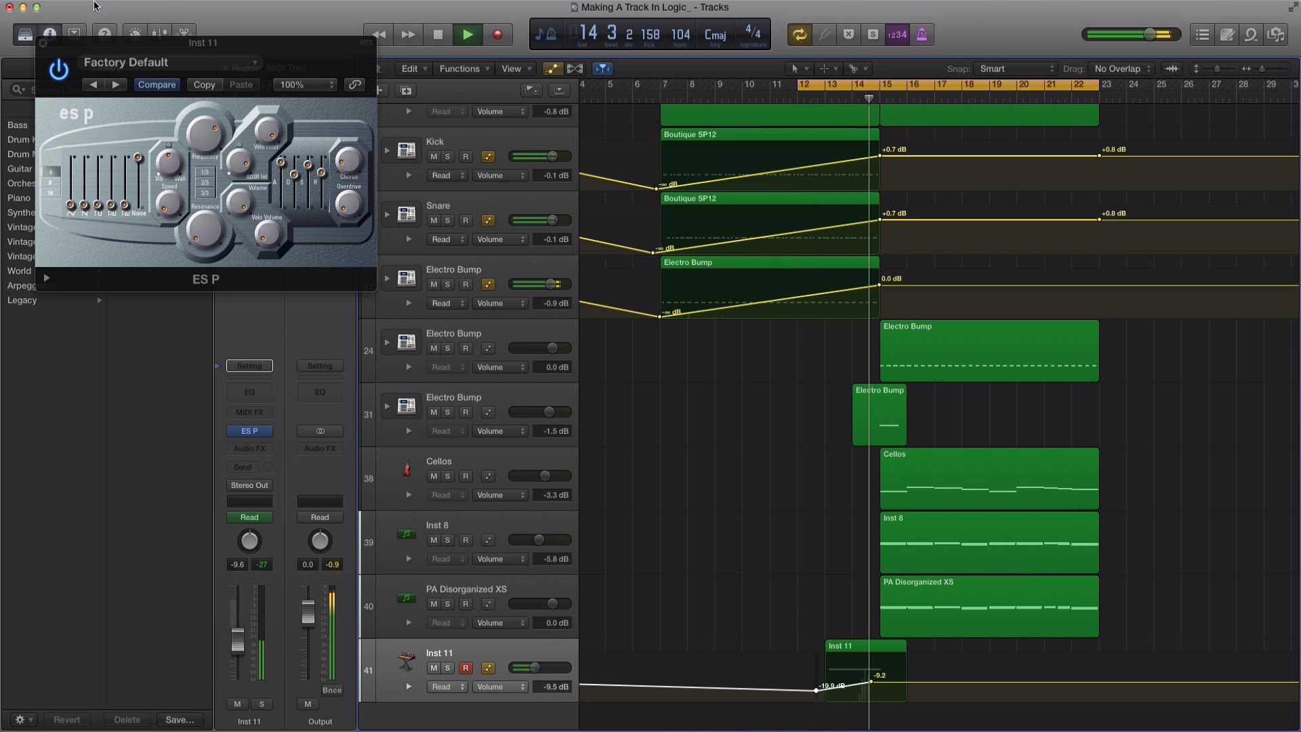
click(43, 43)
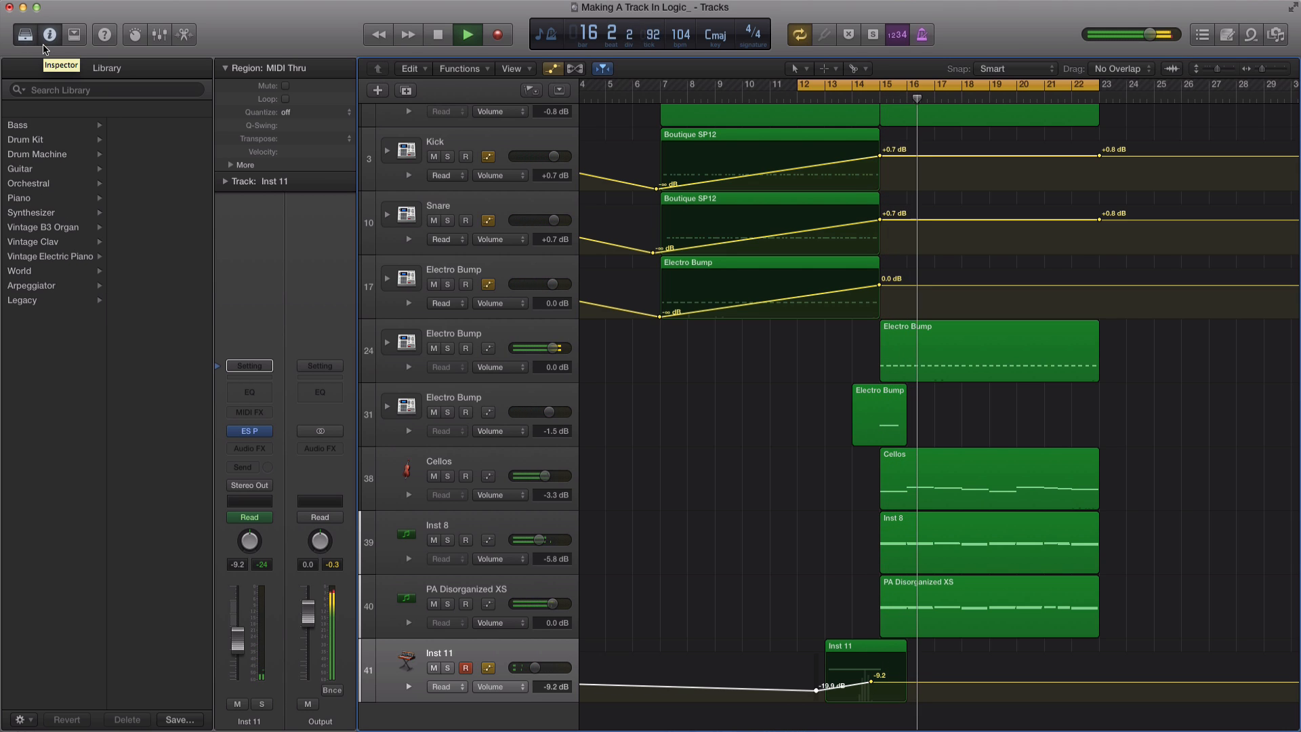
key(a)
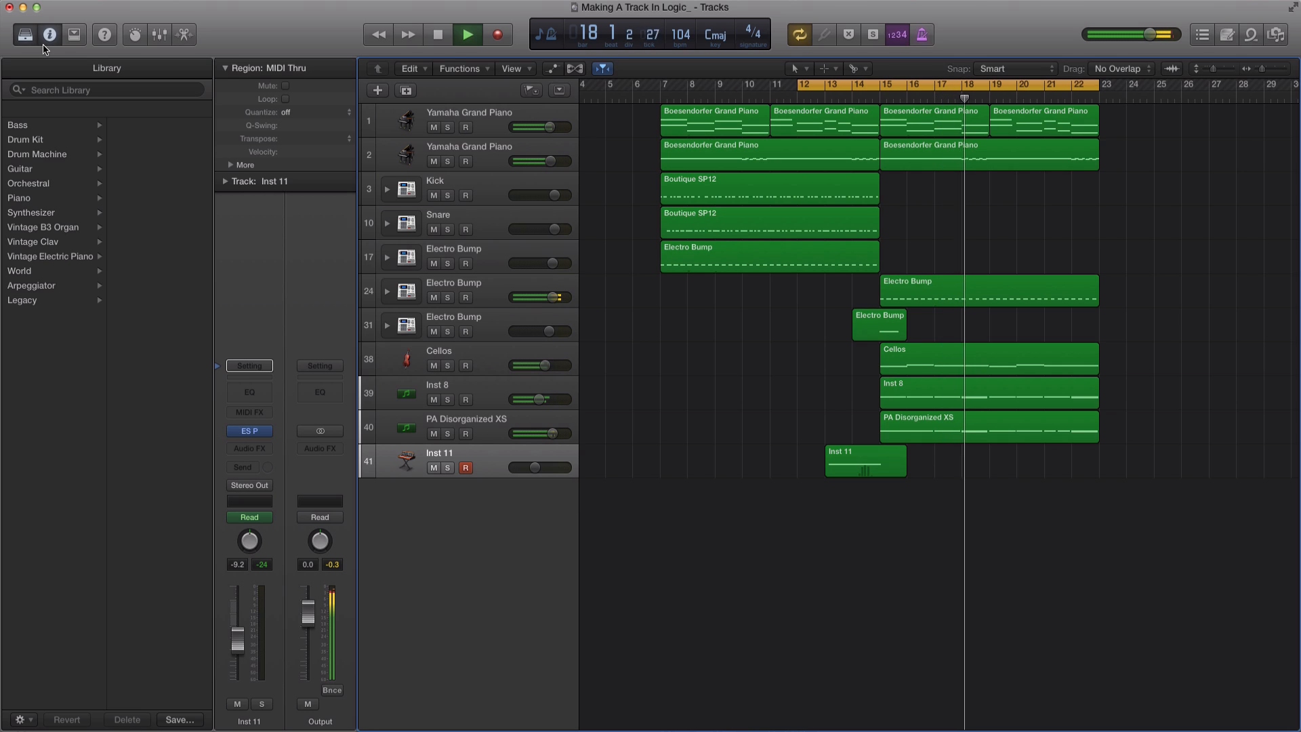
key(space)
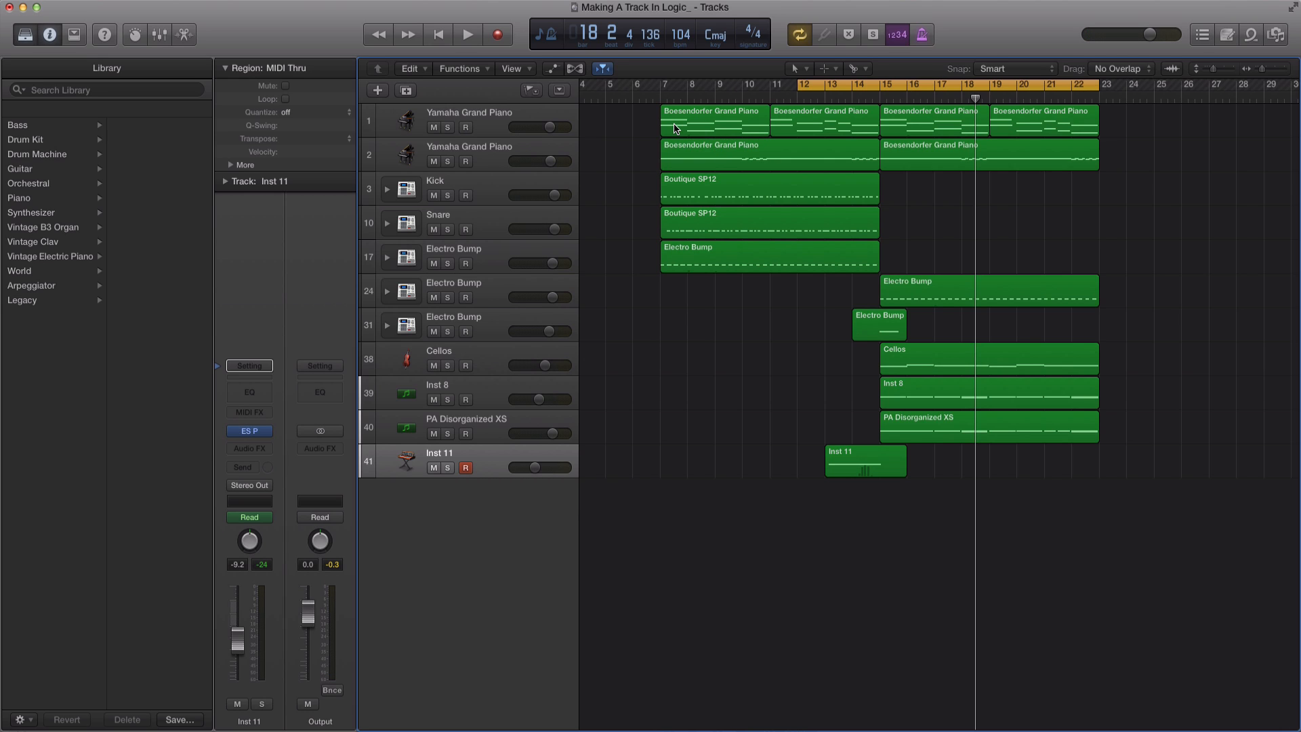
Extend the cycle range to span bars 7 to 23 and play the whole arrangement through.
drag(664, 91, 1095, 89)
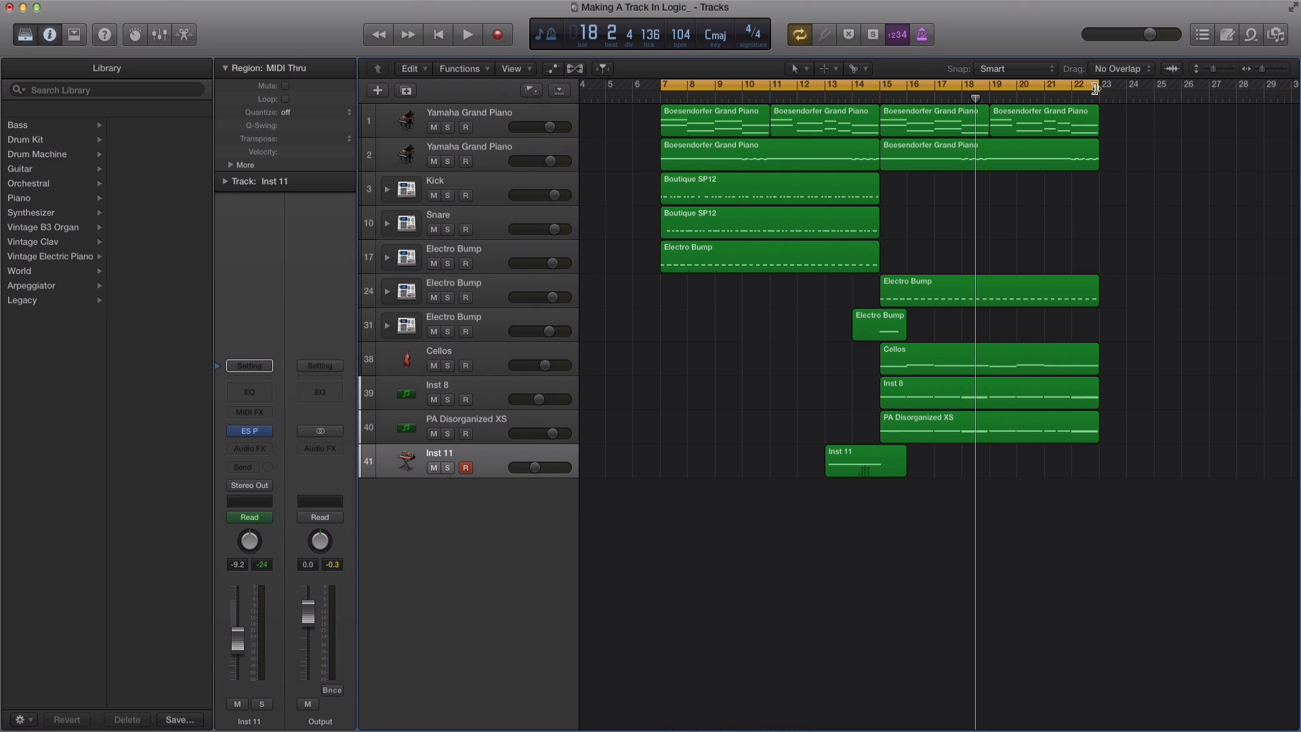
key(space)
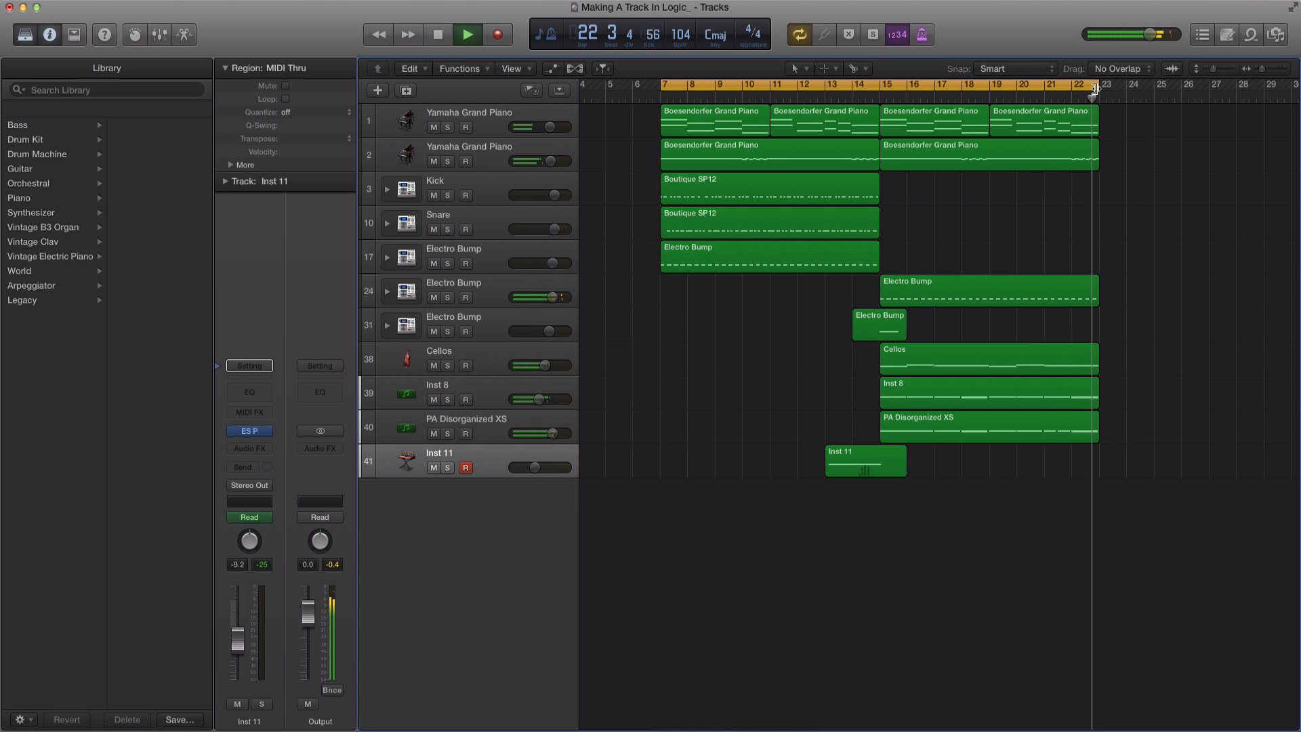
key(space)
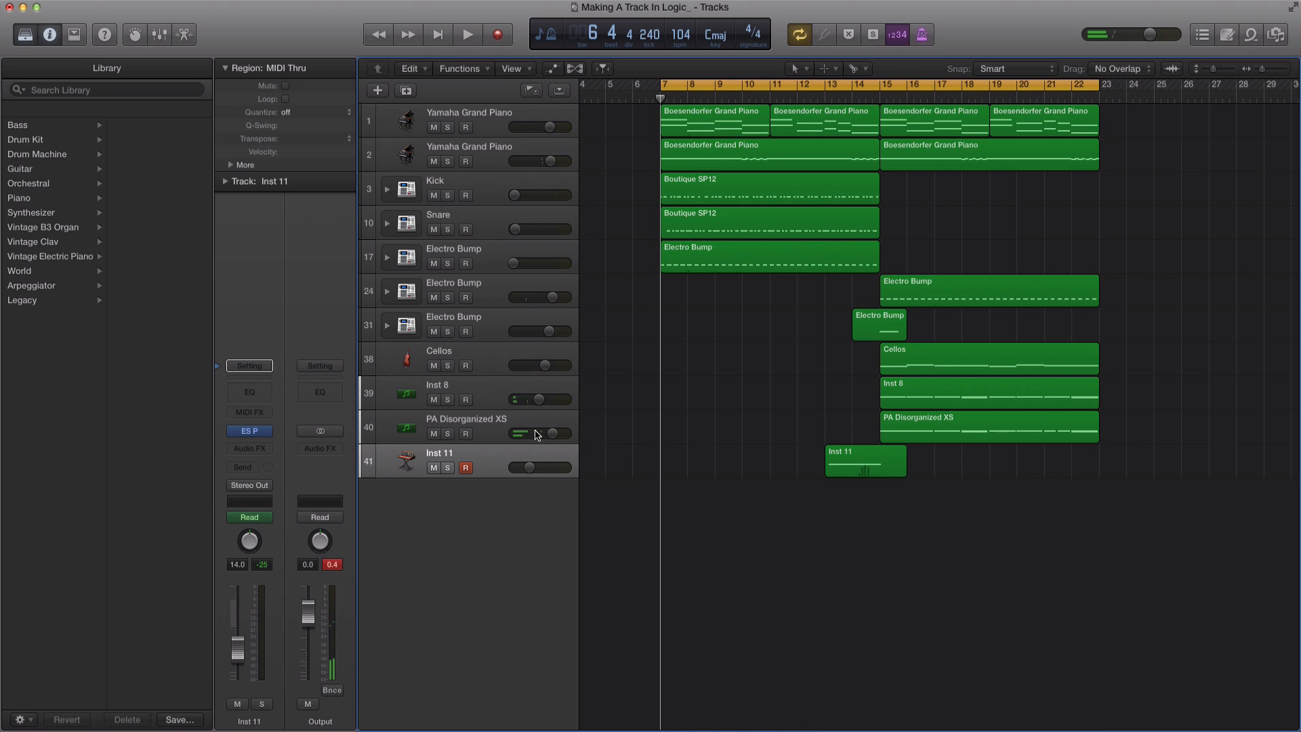